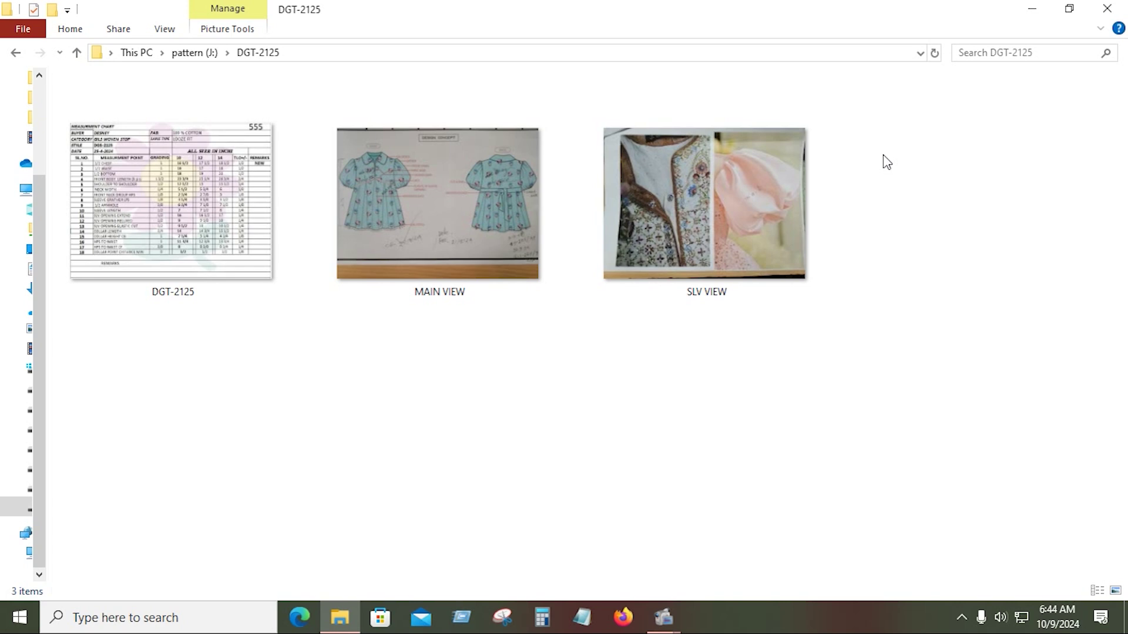
Open the MAIN VIEW picture and examine the front and back design concept of the garment
right_click(452, 227)
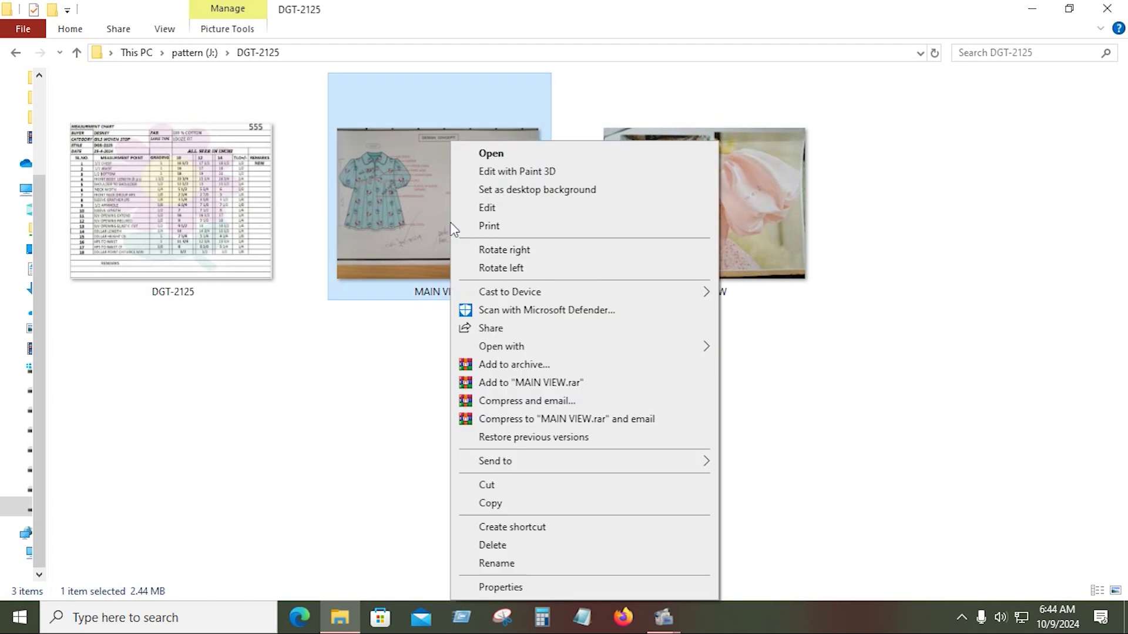
click(894, 424)
click(478, 235)
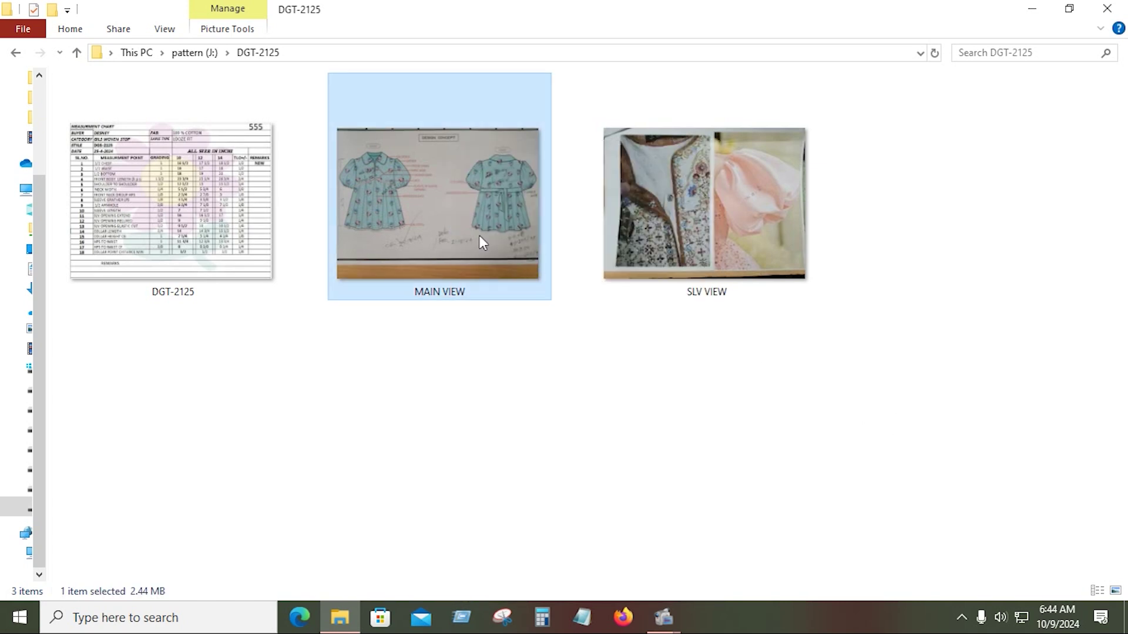
key(Left)
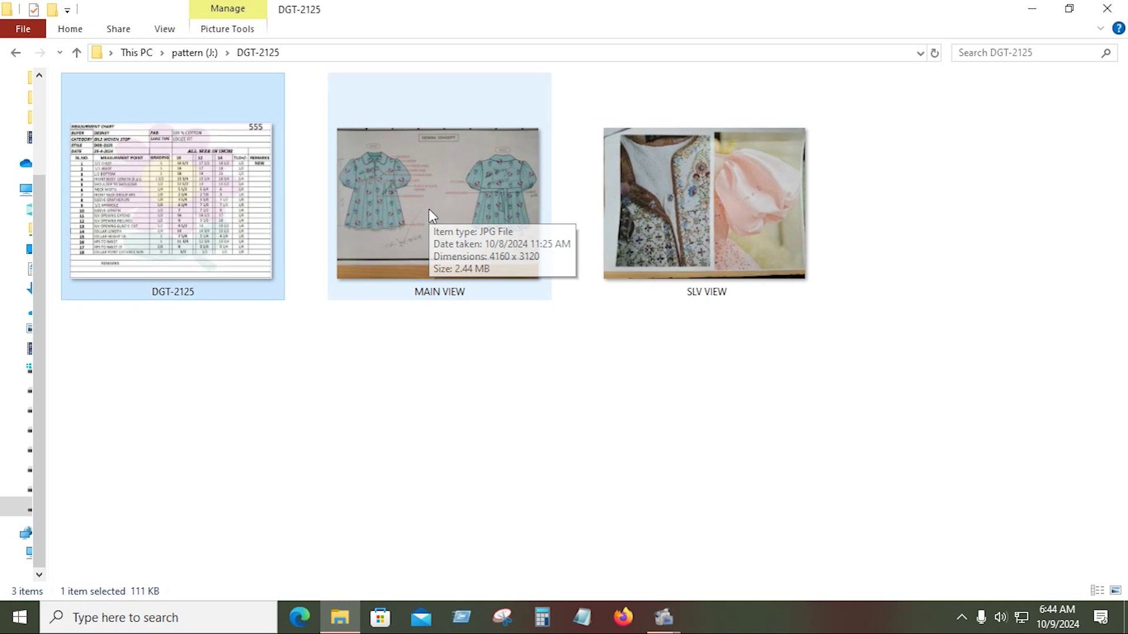
double_click(429, 209)
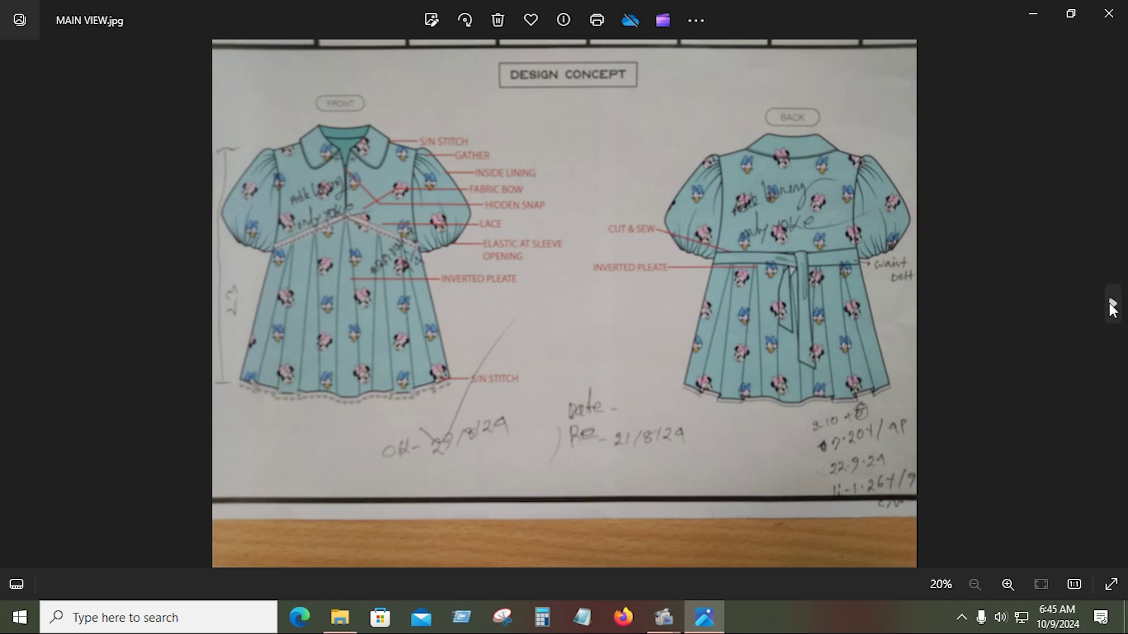
Examine the snap placket and the puff sleeve up close in the SLV VIEW picture
click(1112, 306)
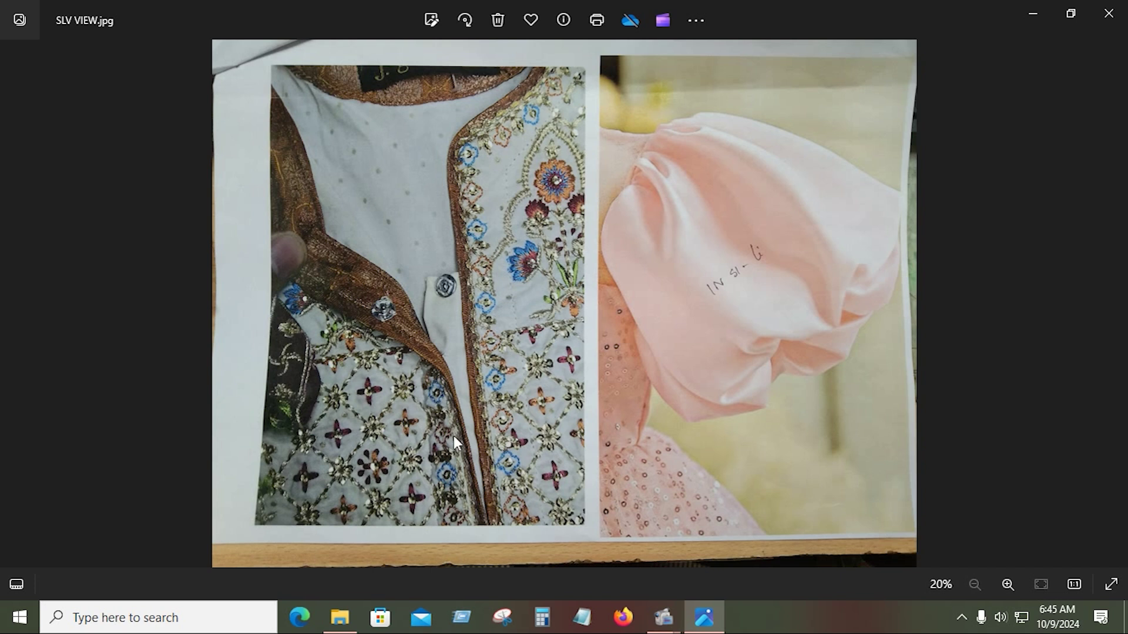
scroll(452, 433, up, 5)
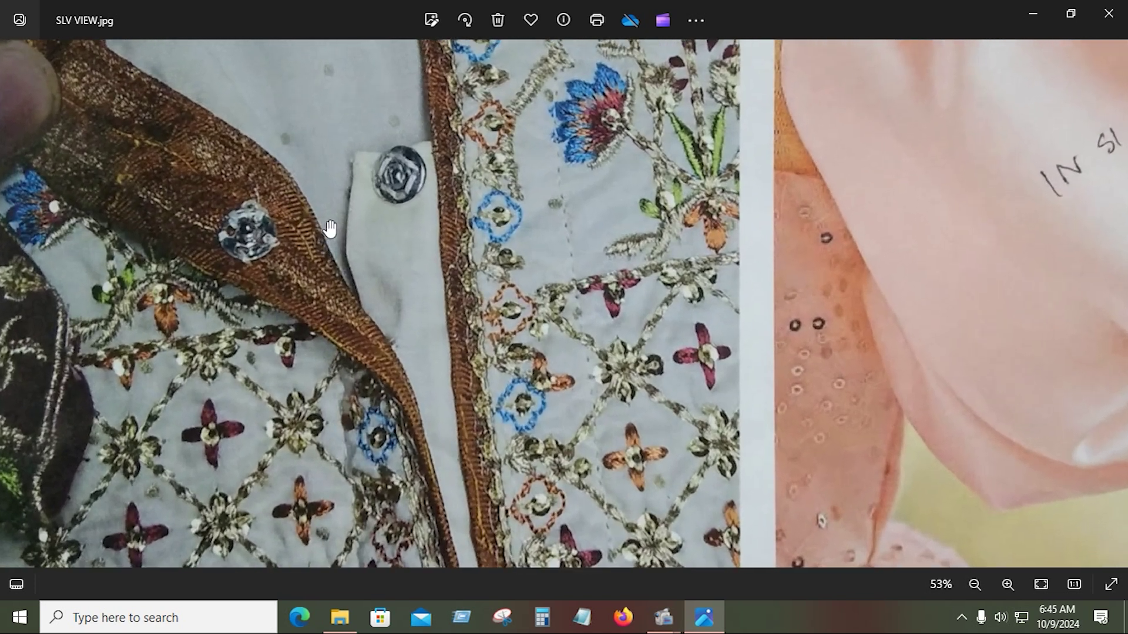
scroll(393, 154, up, 4)
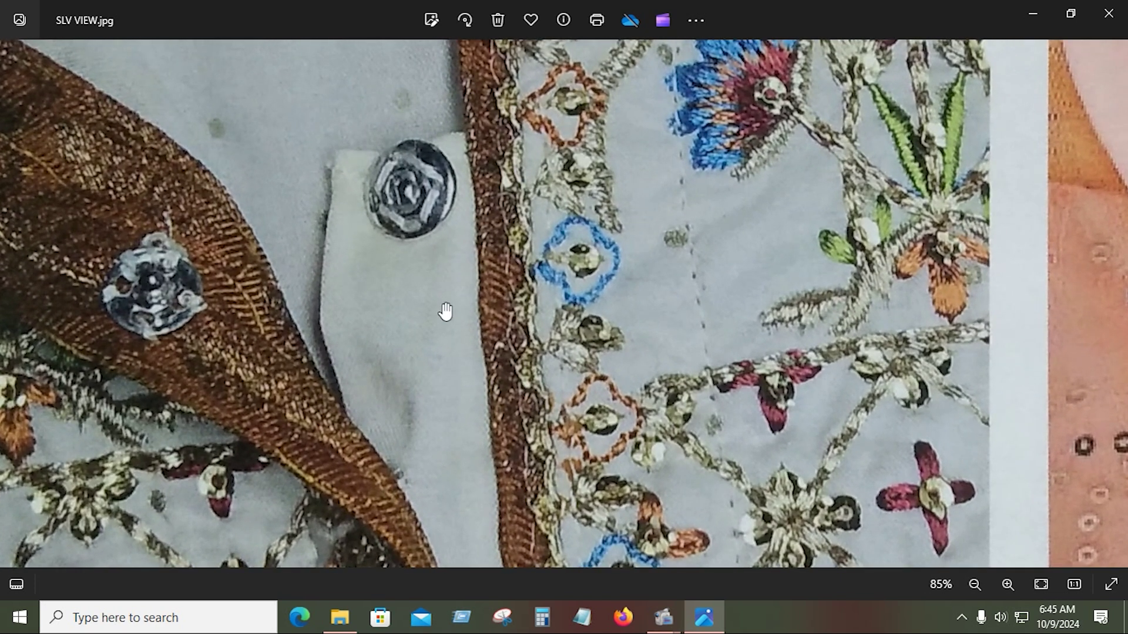
scroll(445, 311, down, 3)
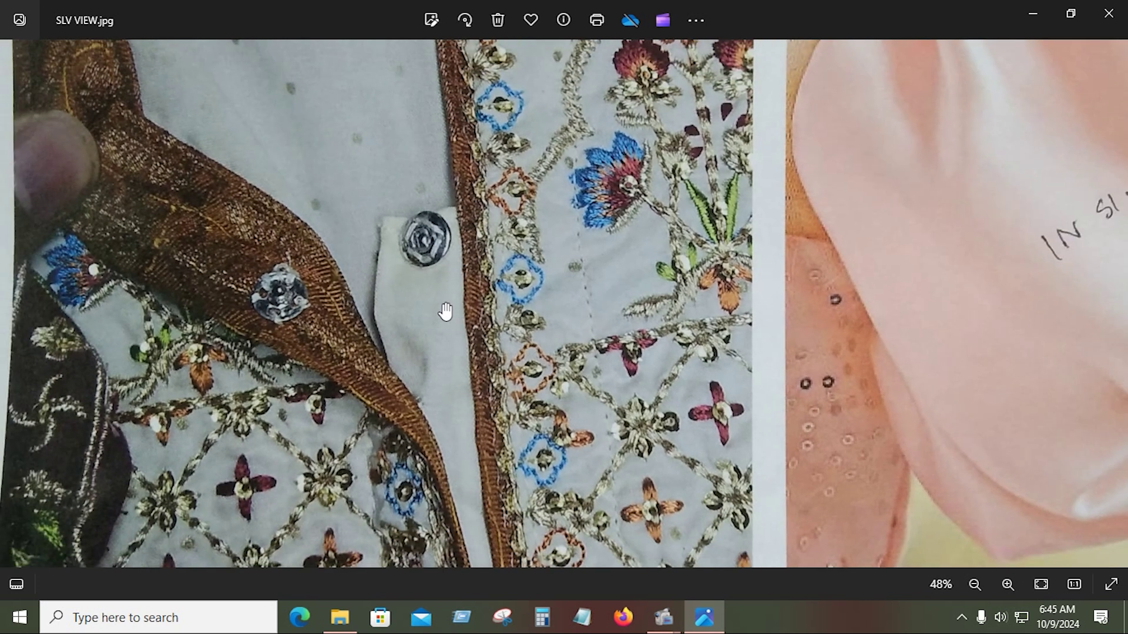
scroll(445, 312, up, 2)
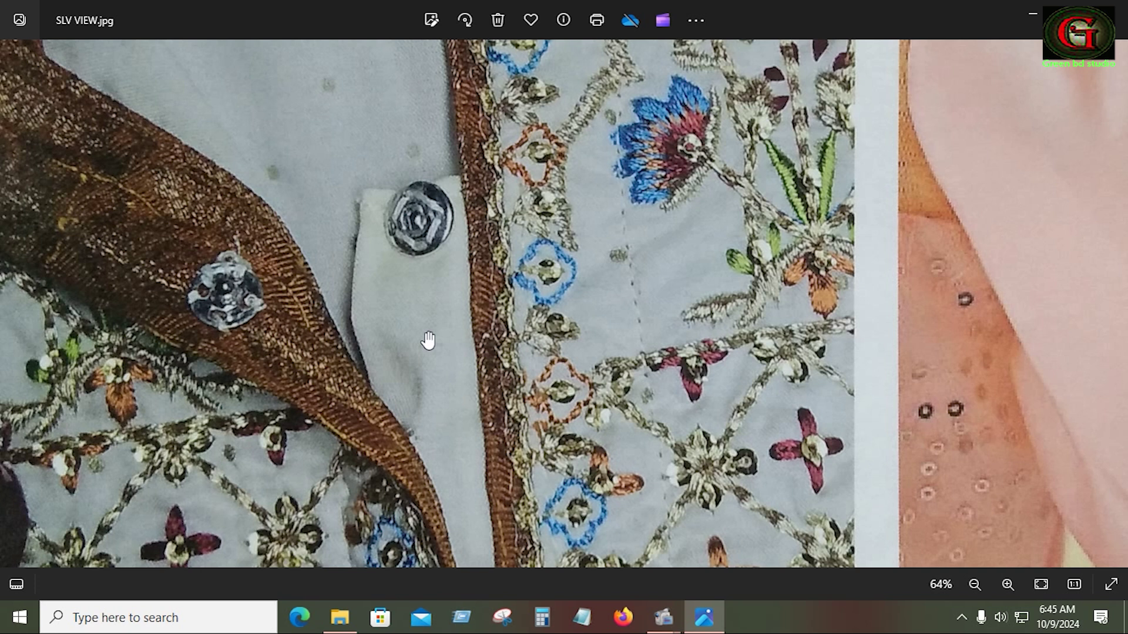
scroll(834, 327, down, 4)
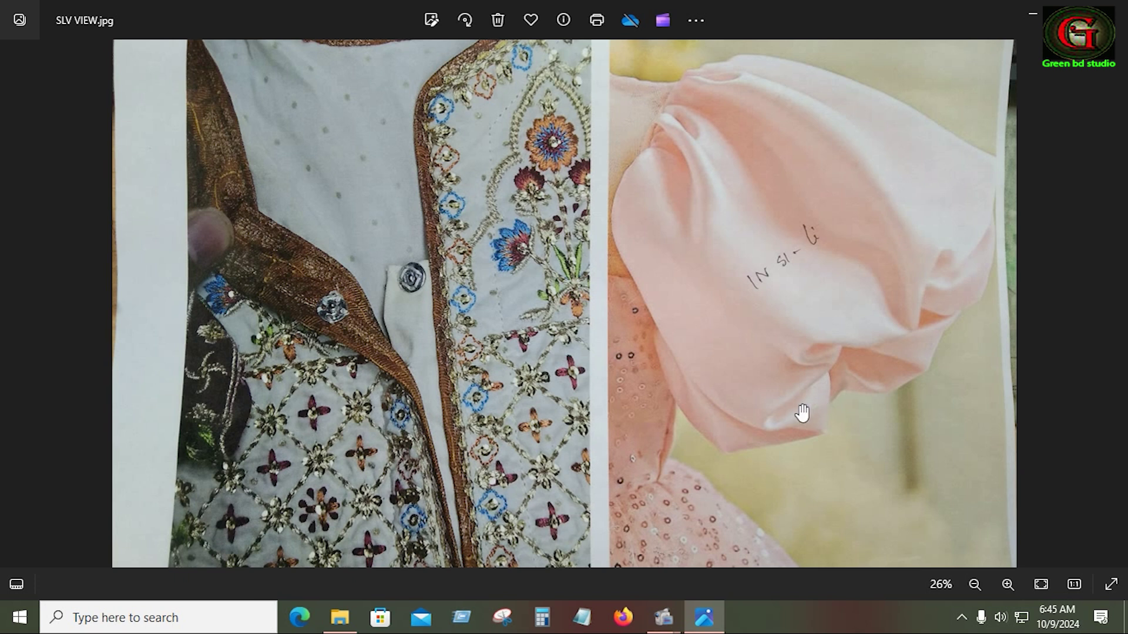
scroll(764, 411, down, 3)
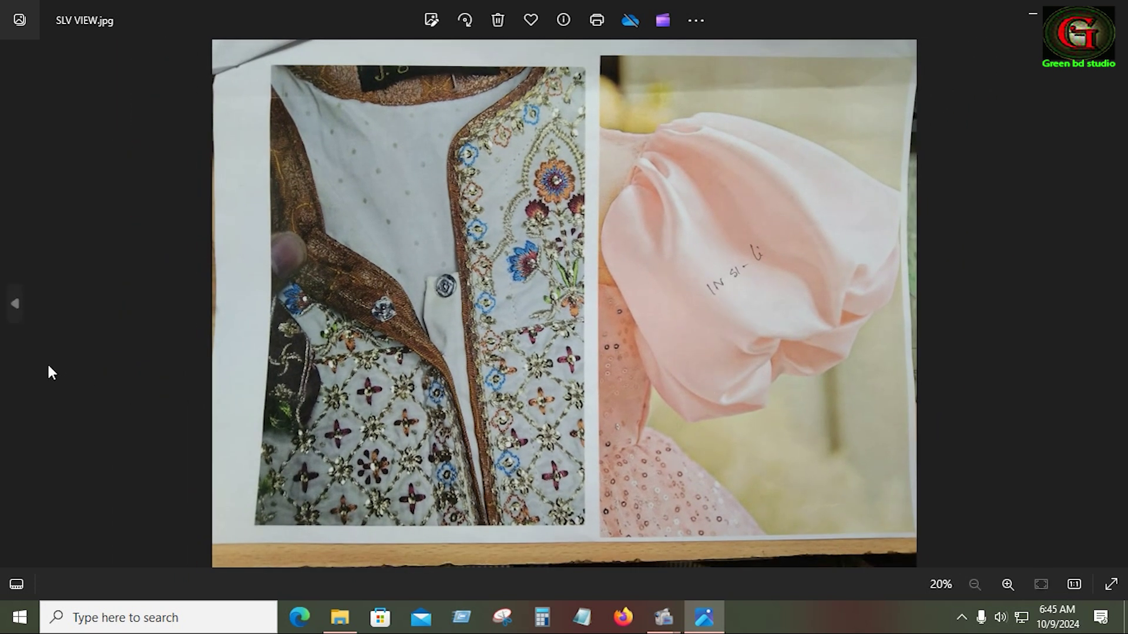
Examine the measurement chart in the DGT-2125 picture, then minimise the picture viewer
click(16, 317)
click(16, 317)
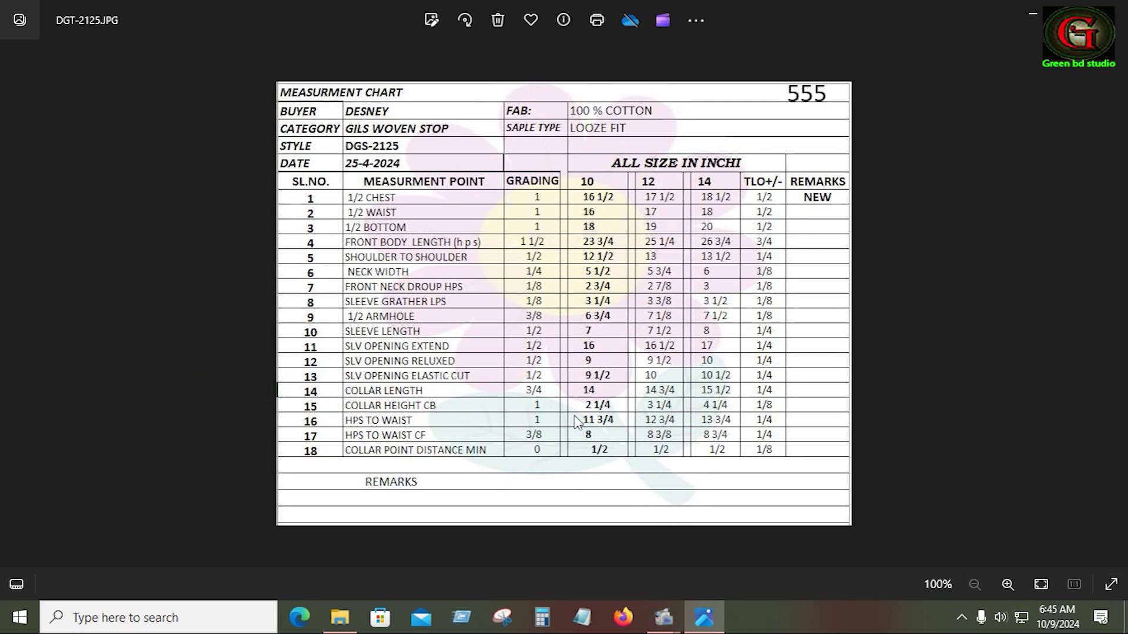
scroll(727, 376, up, 1)
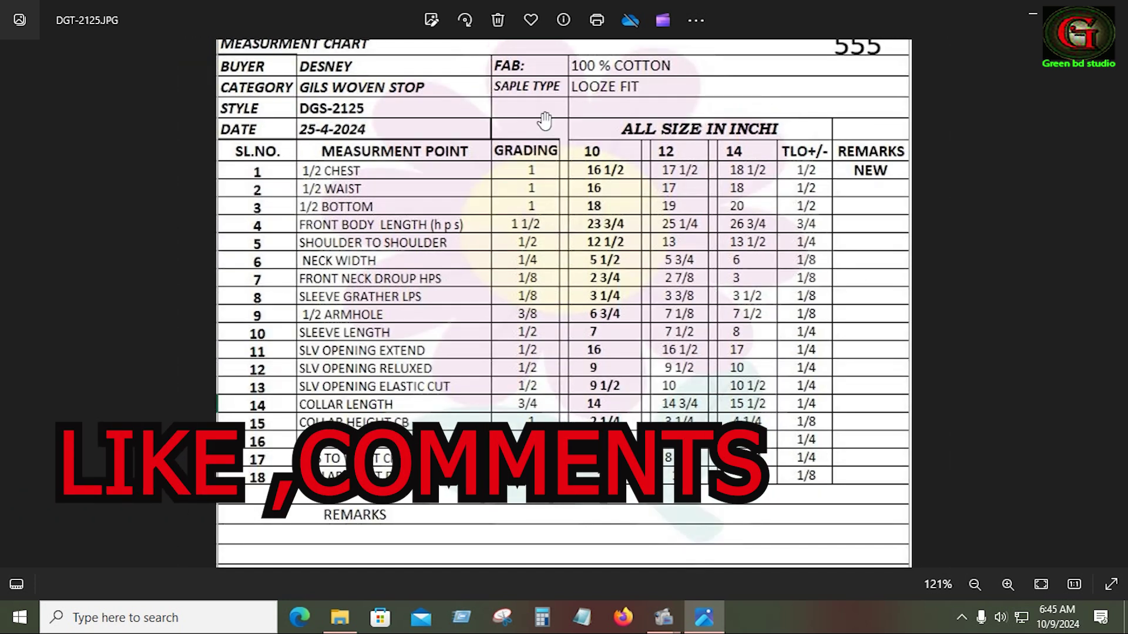
click(1072, 13)
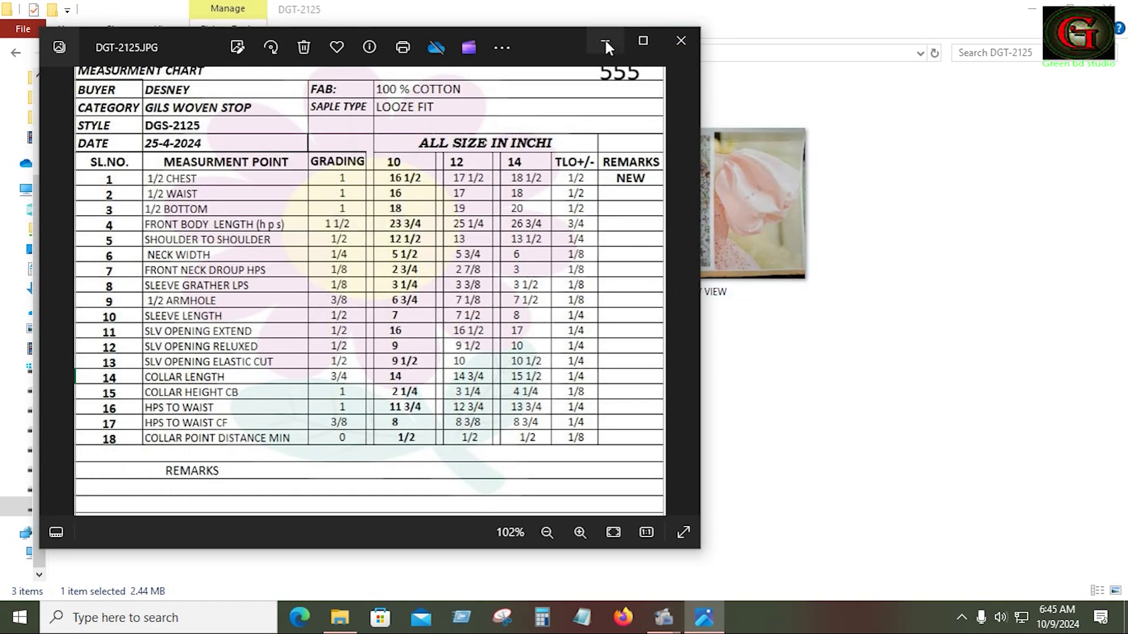
click(604, 40)
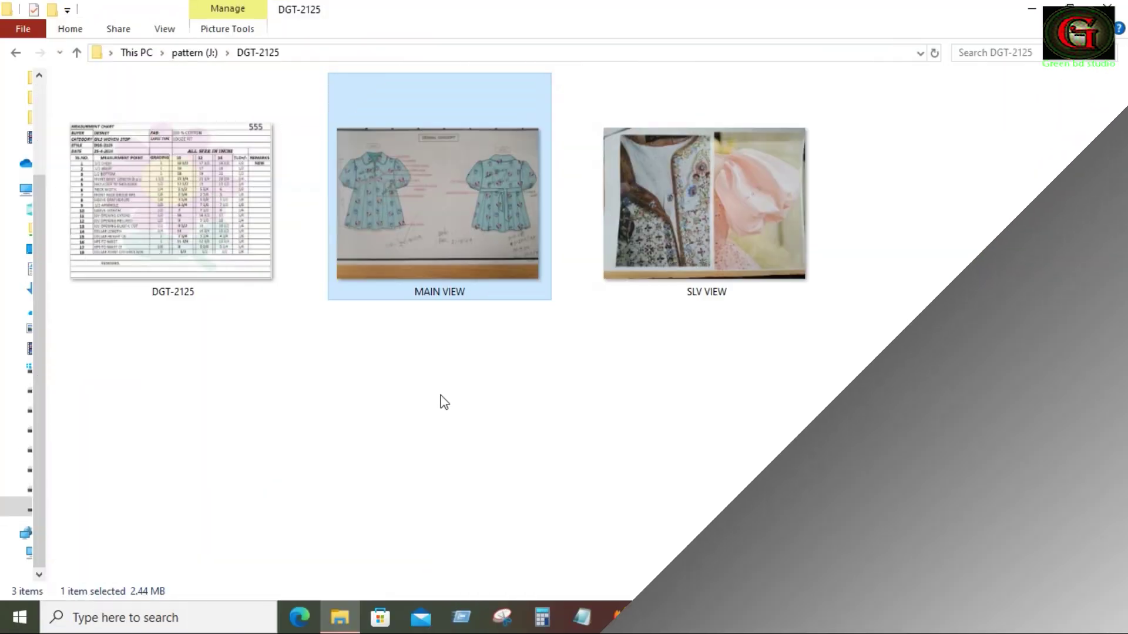
Create a new folder named DGT-2125 beside the reference pictures
right_click(444, 403)
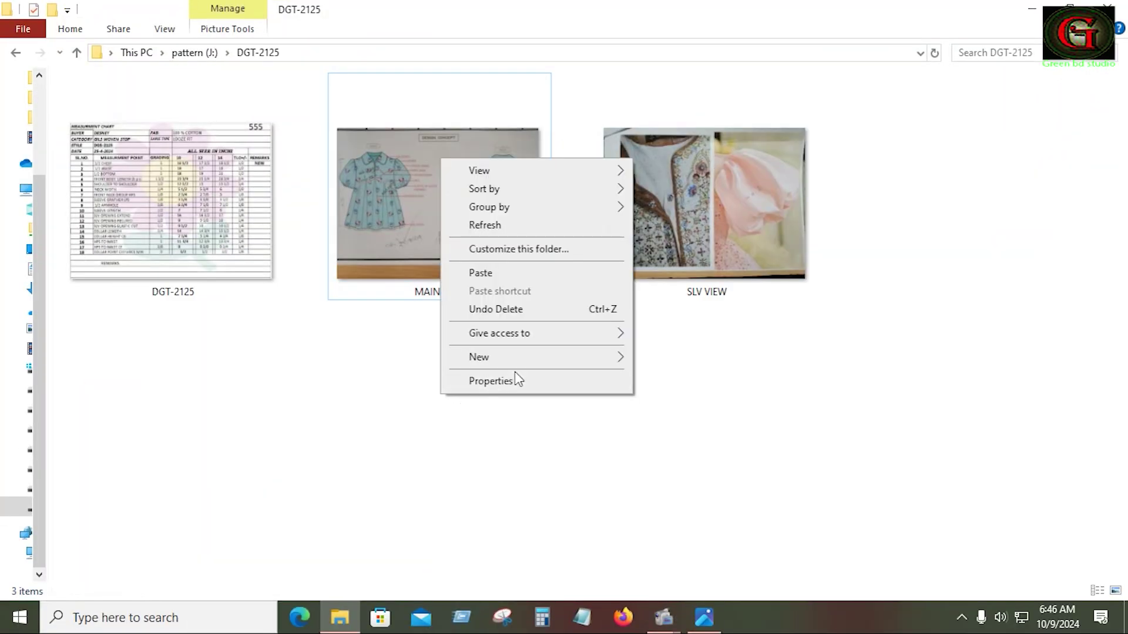
mouse_move(634, 359)
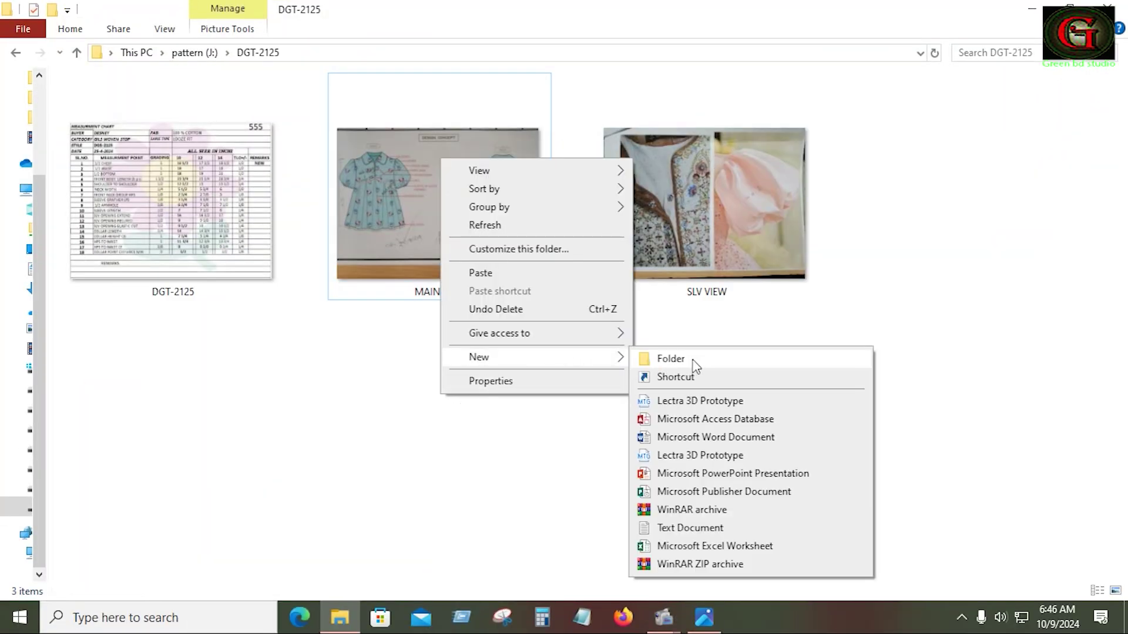
click(693, 358)
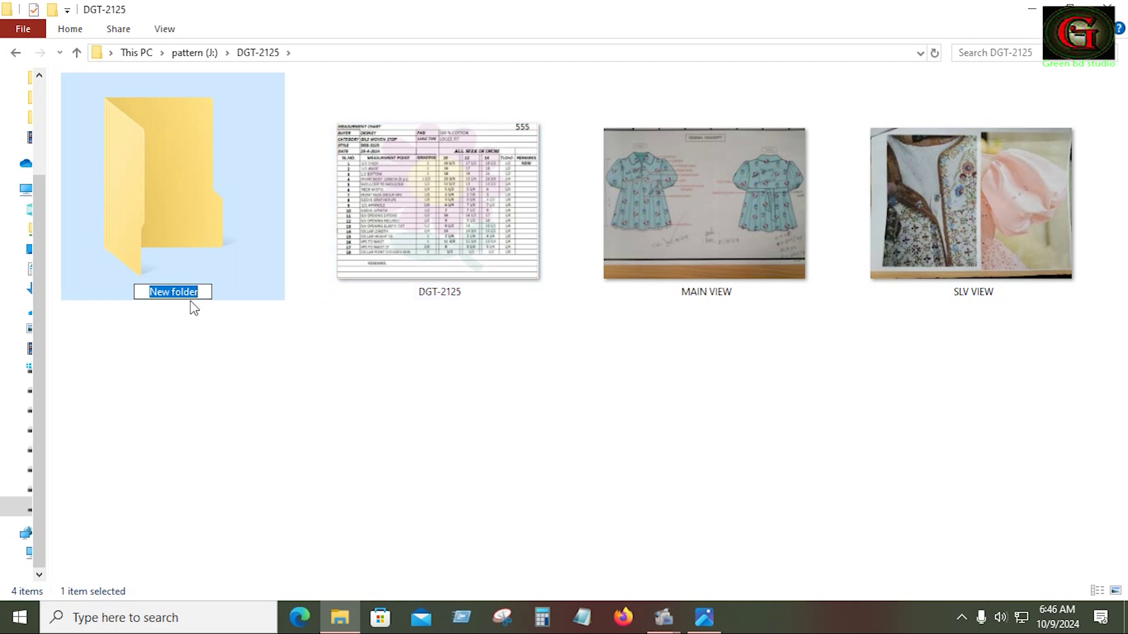
text(DGT)
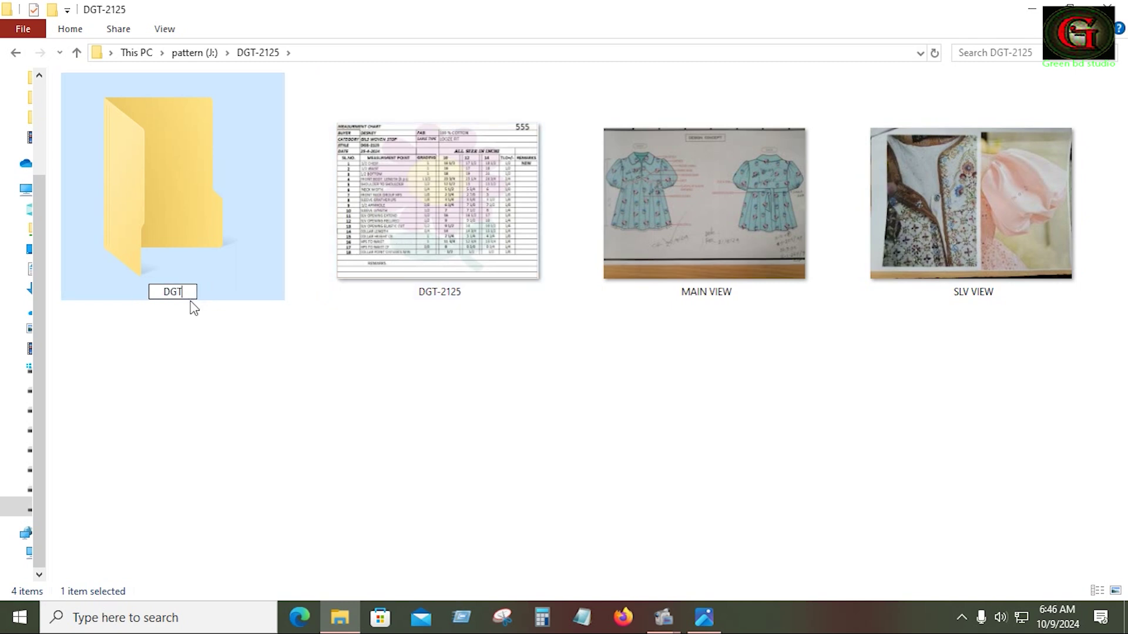
text(-2125)
click(364, 339)
Check the style number in the measurement chart and rename the new folder as DGS-2125
double_click(423, 235)
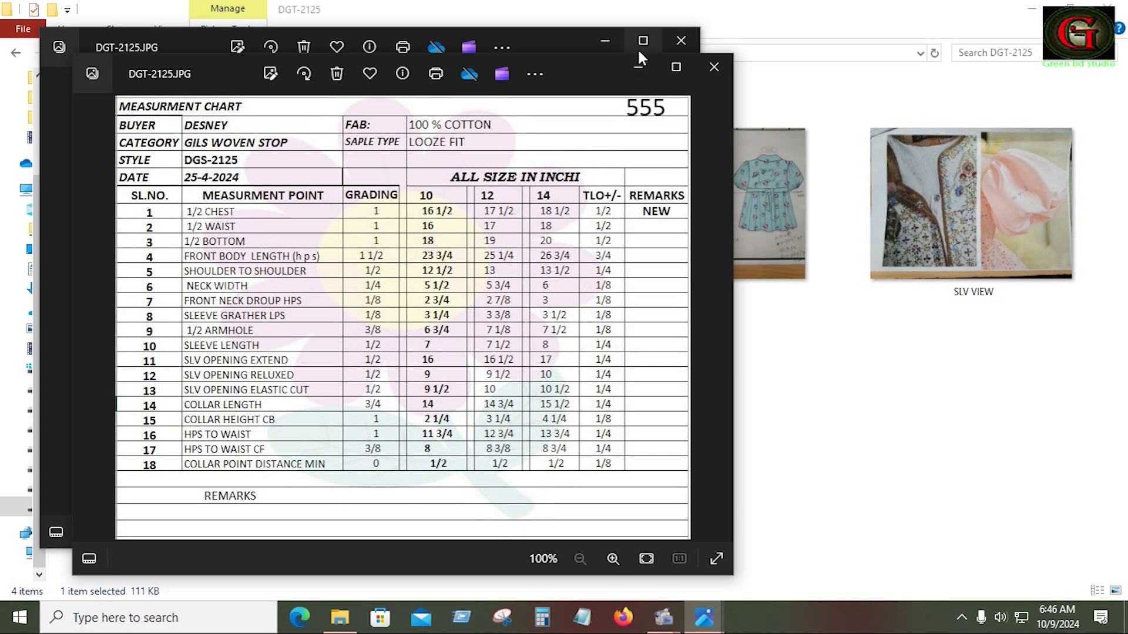
click(800, 339)
right_click(200, 305)
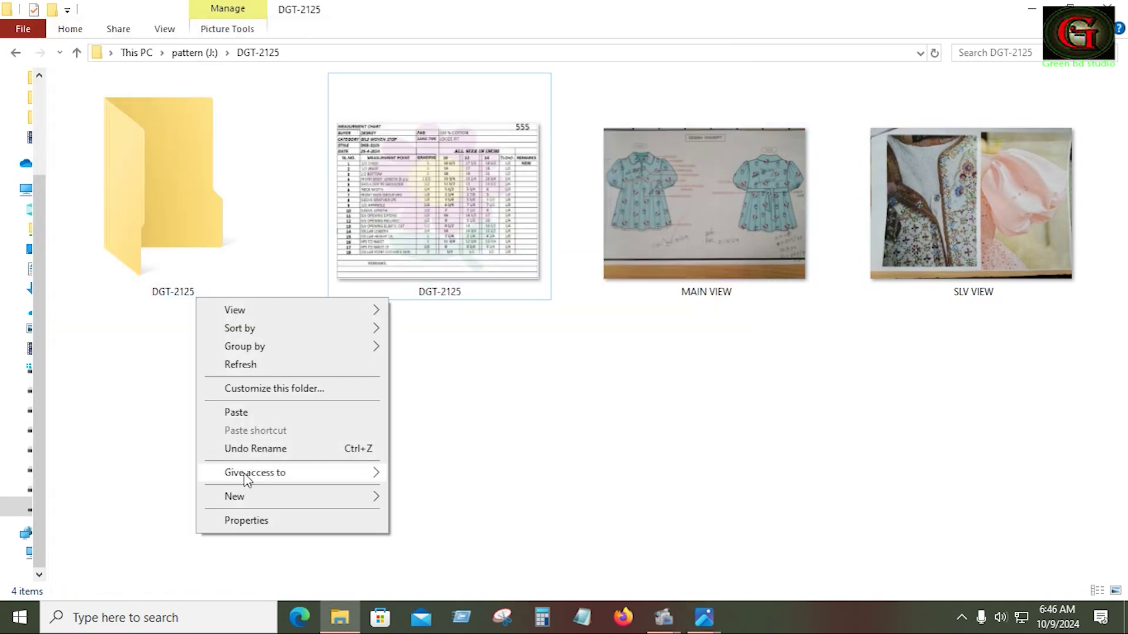
mouse_move(275, 504)
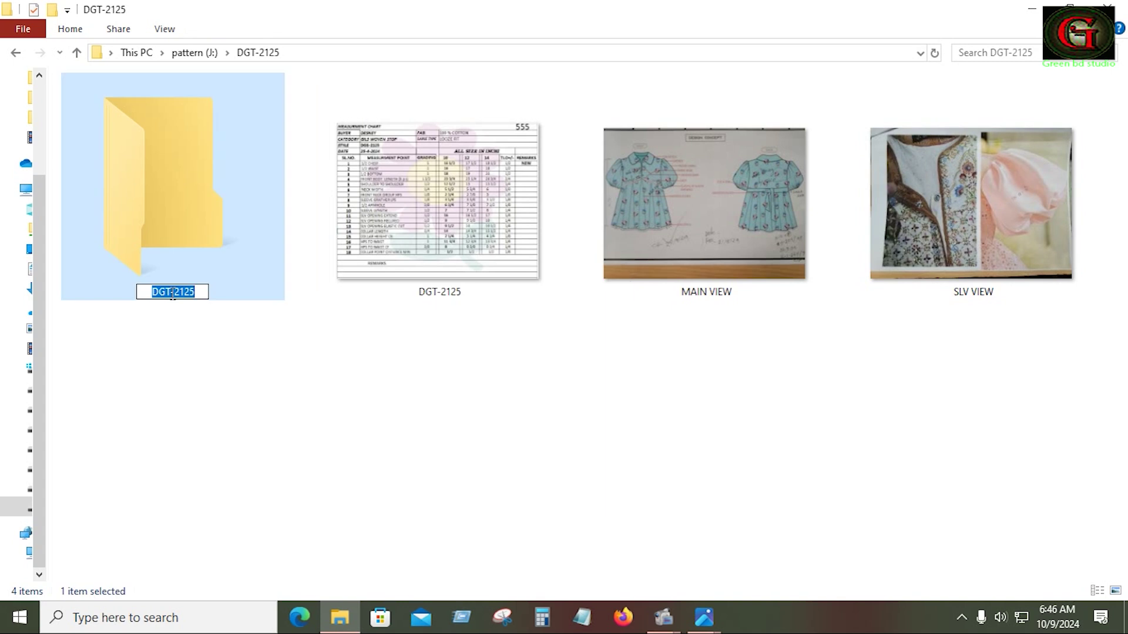
click(172, 293)
key(BackSpace)
text(S)
click(249, 348)
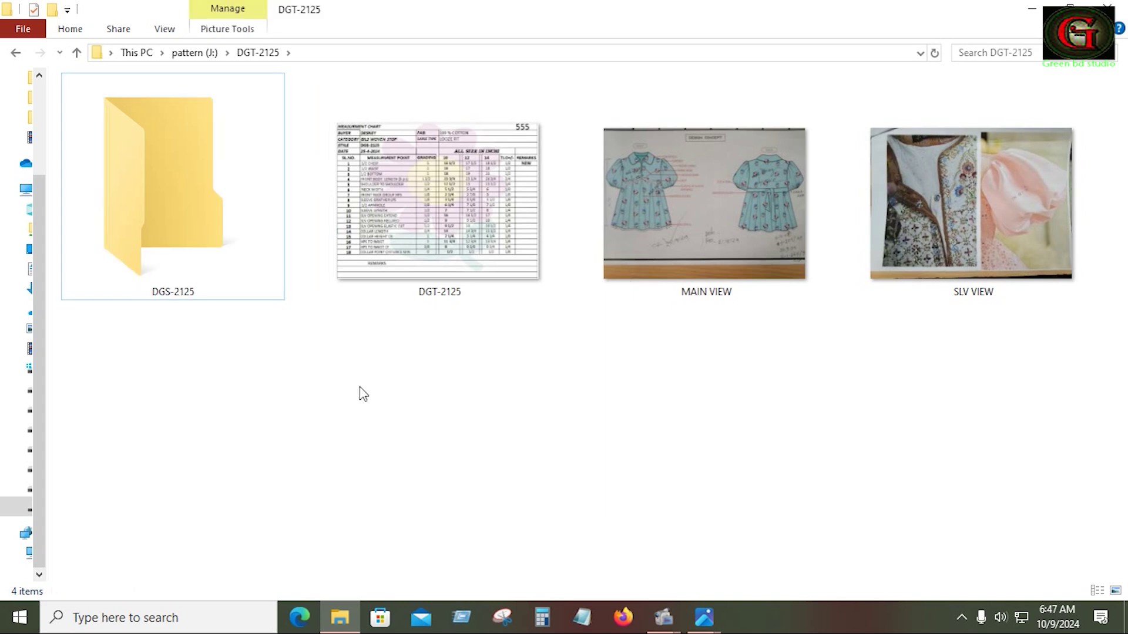
Minimise the open windows and launch ModarisV8R1 from the desktop
click(1037, 12)
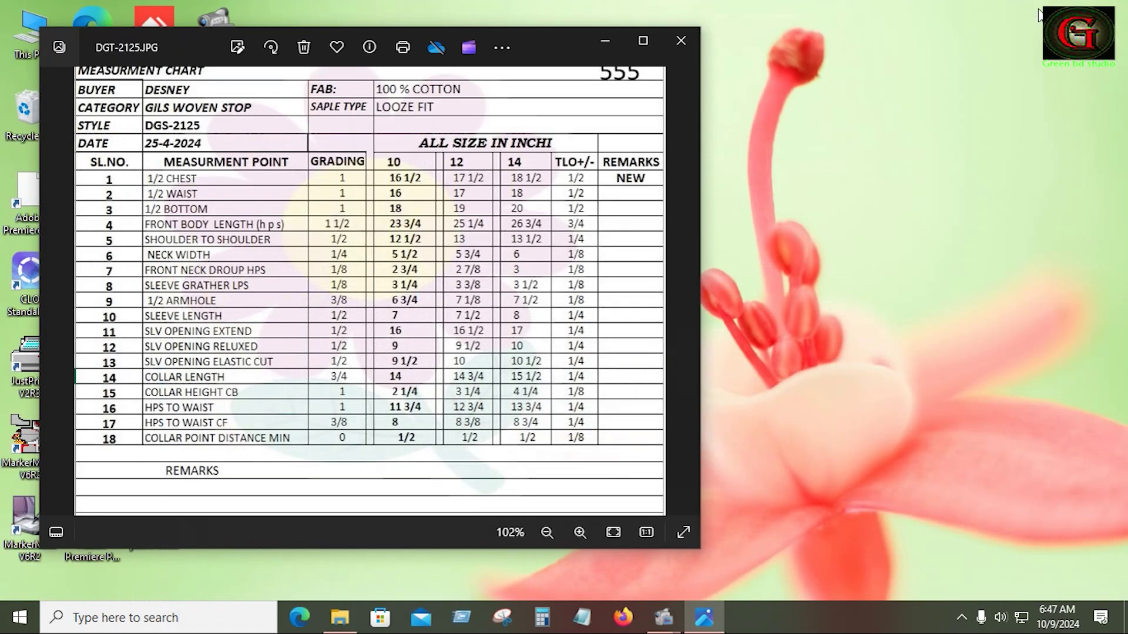
click(605, 41)
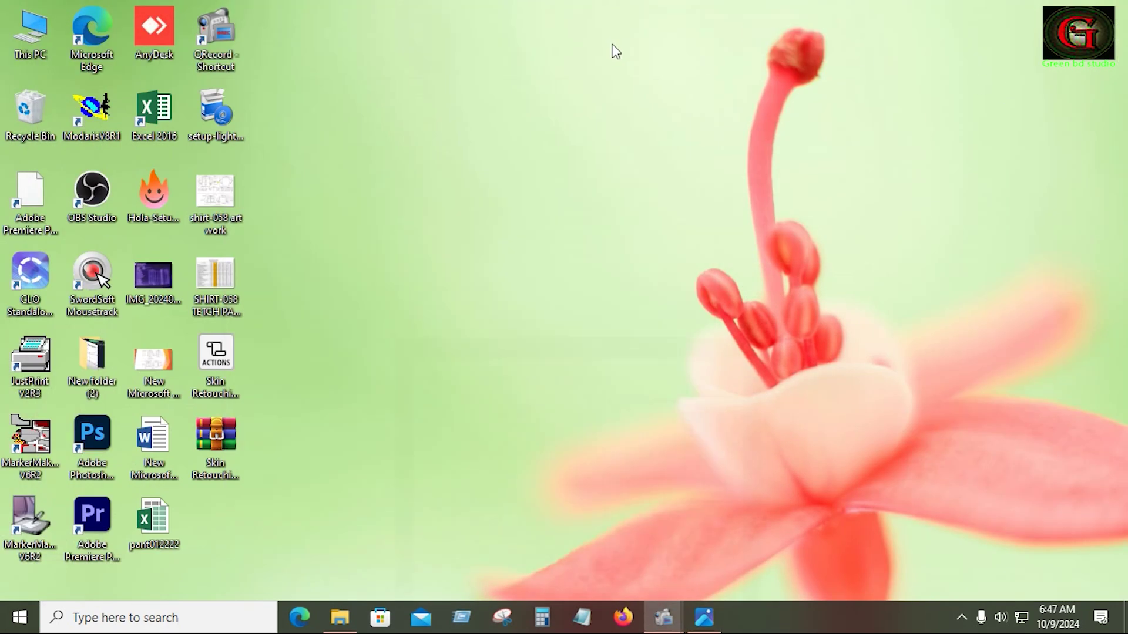
double_click(102, 115)
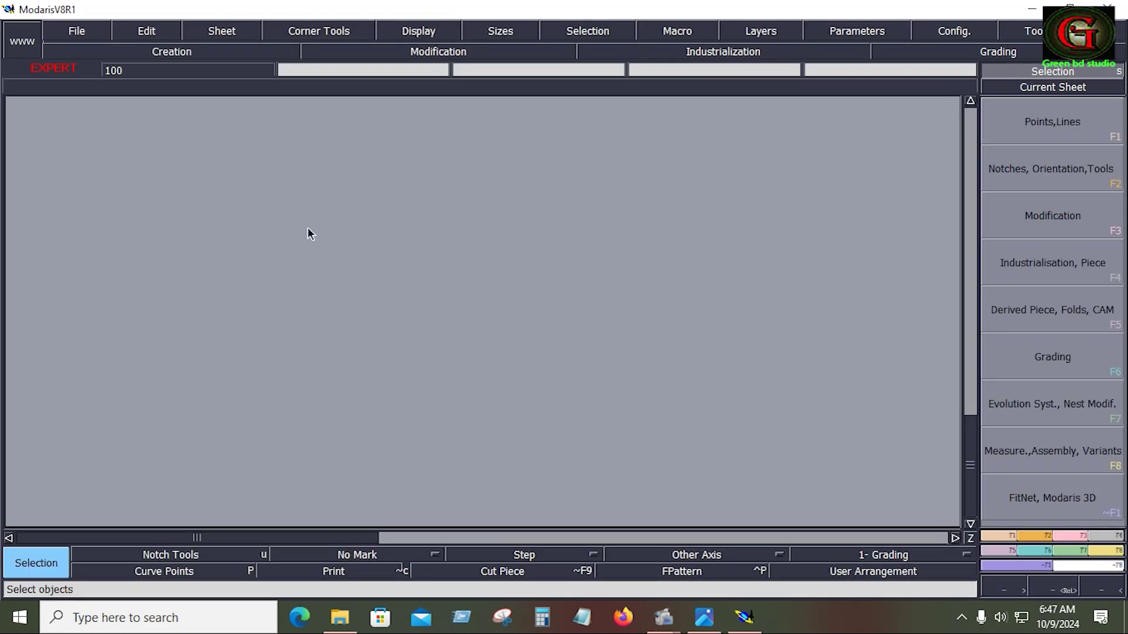
Create a new model named DGS2125 and add a blank sheet to it
click(83, 32)
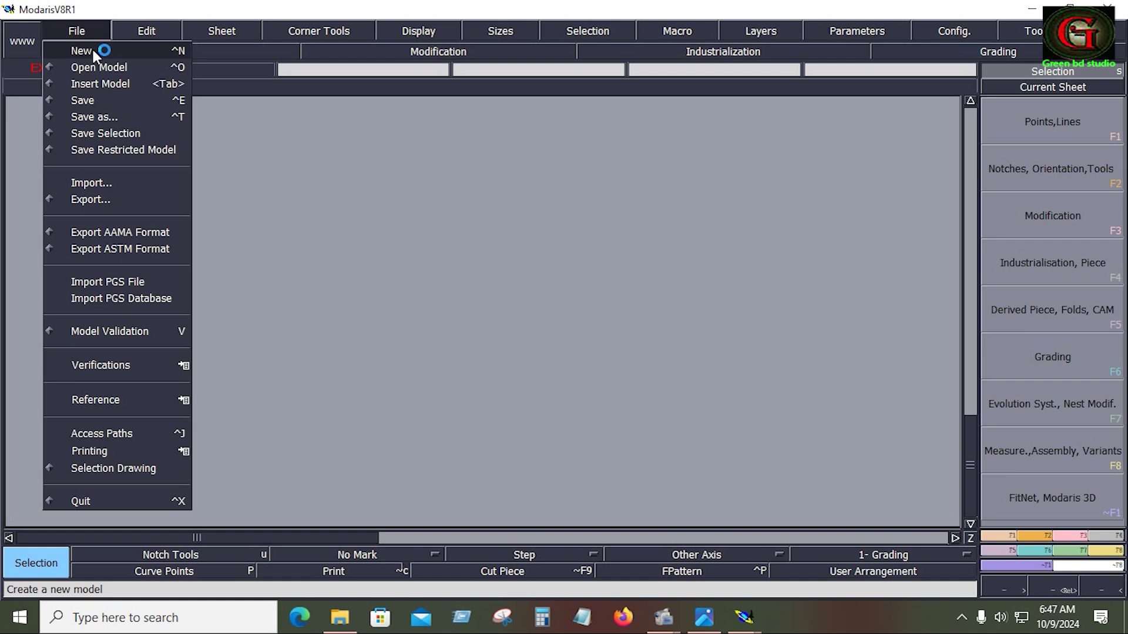
click(92, 48)
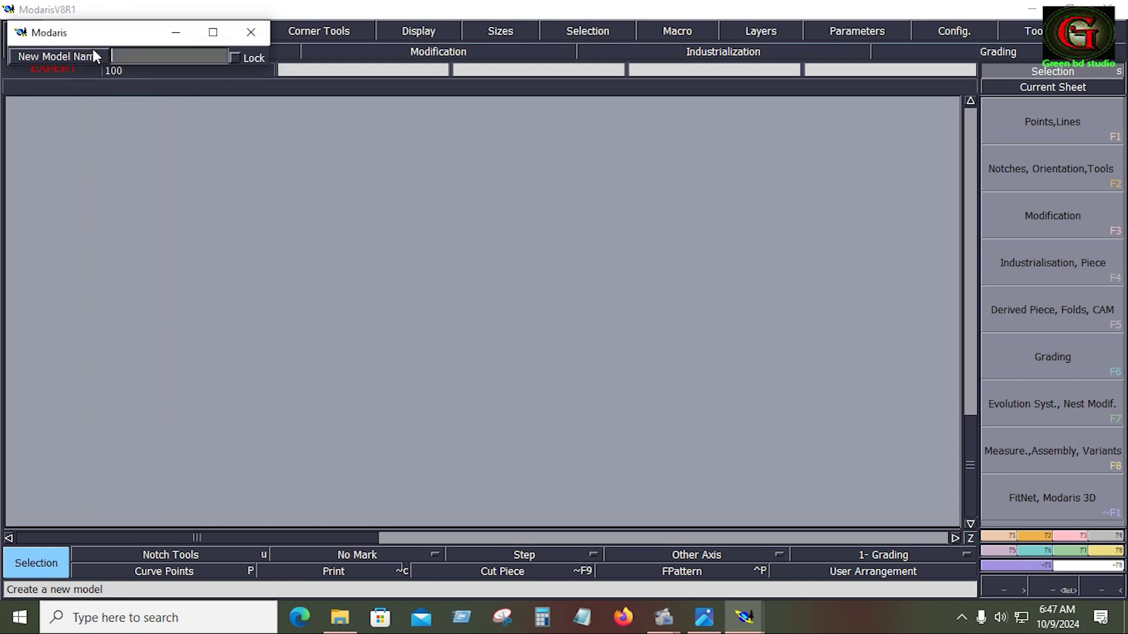
text(DGS2125)
key(Return)
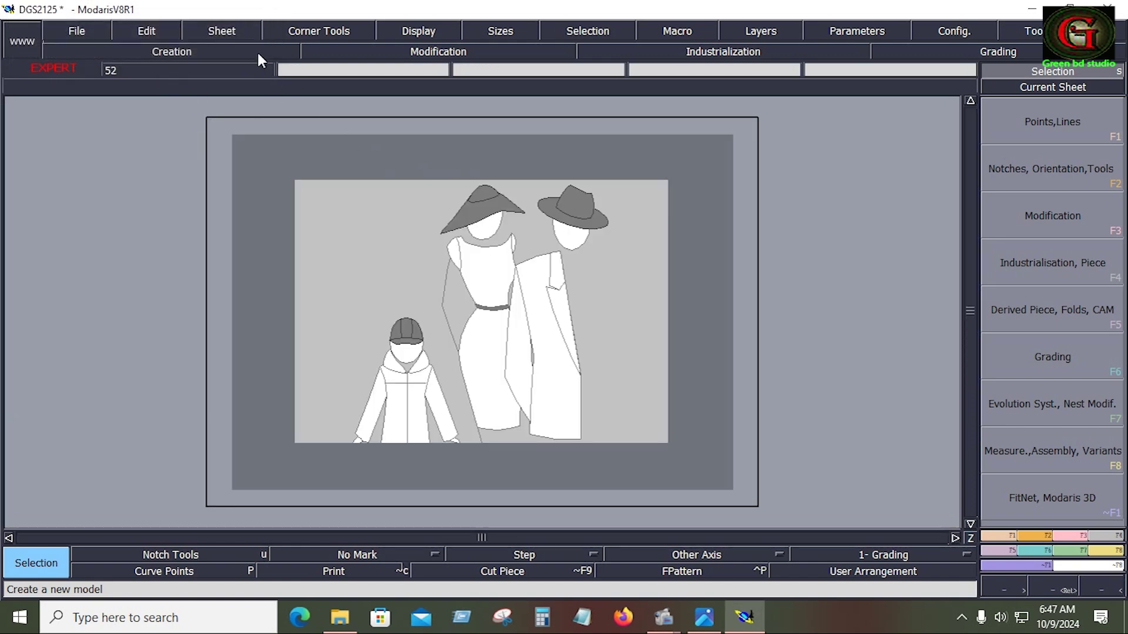
click(238, 27)
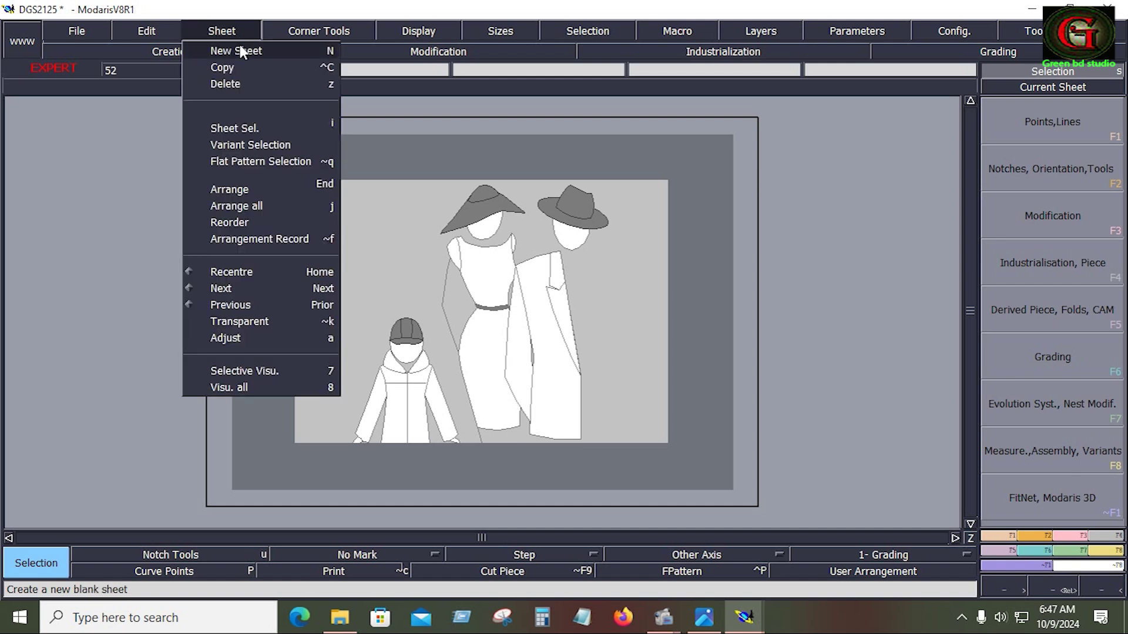
click(245, 47)
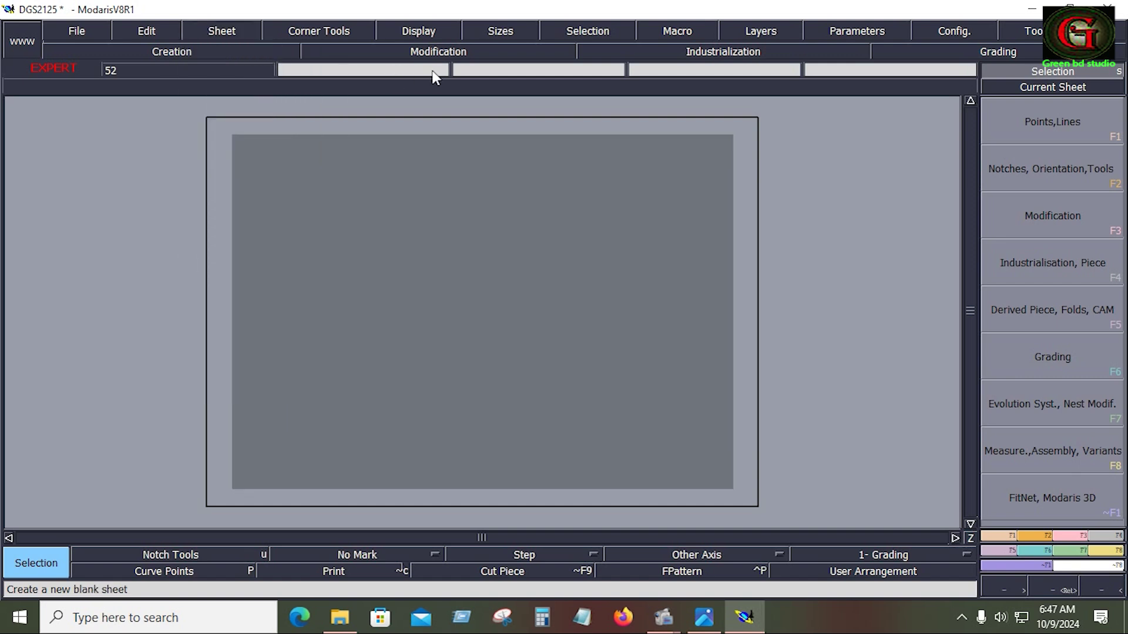
Display the title block and the size list on the sheets, and arrange all sheets on the desk
key(ctrl+u)
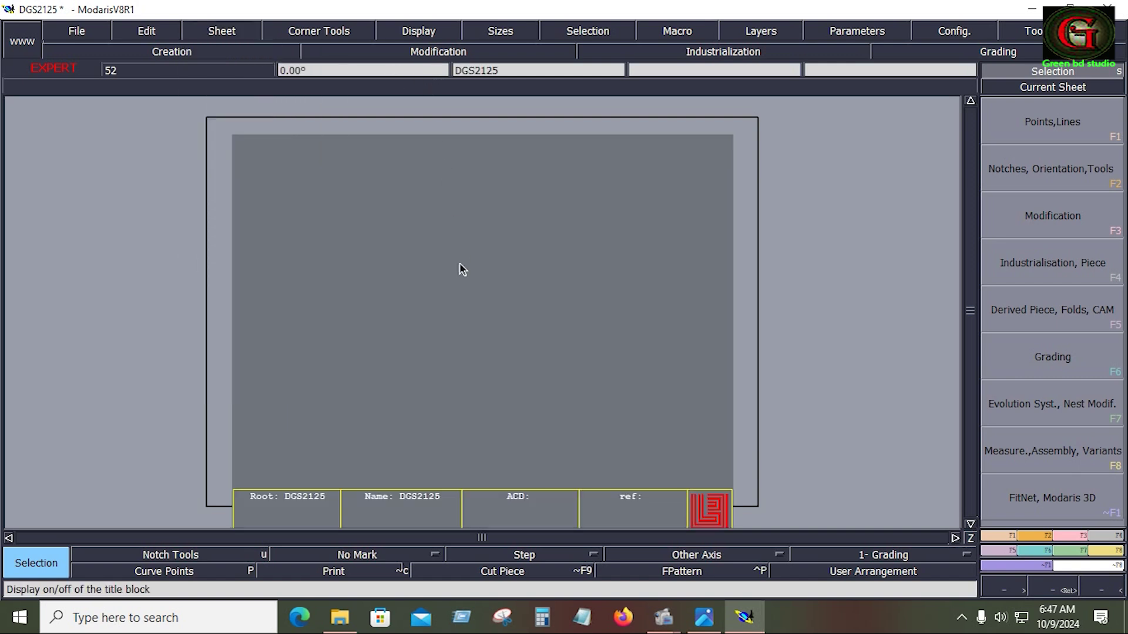
key(n)
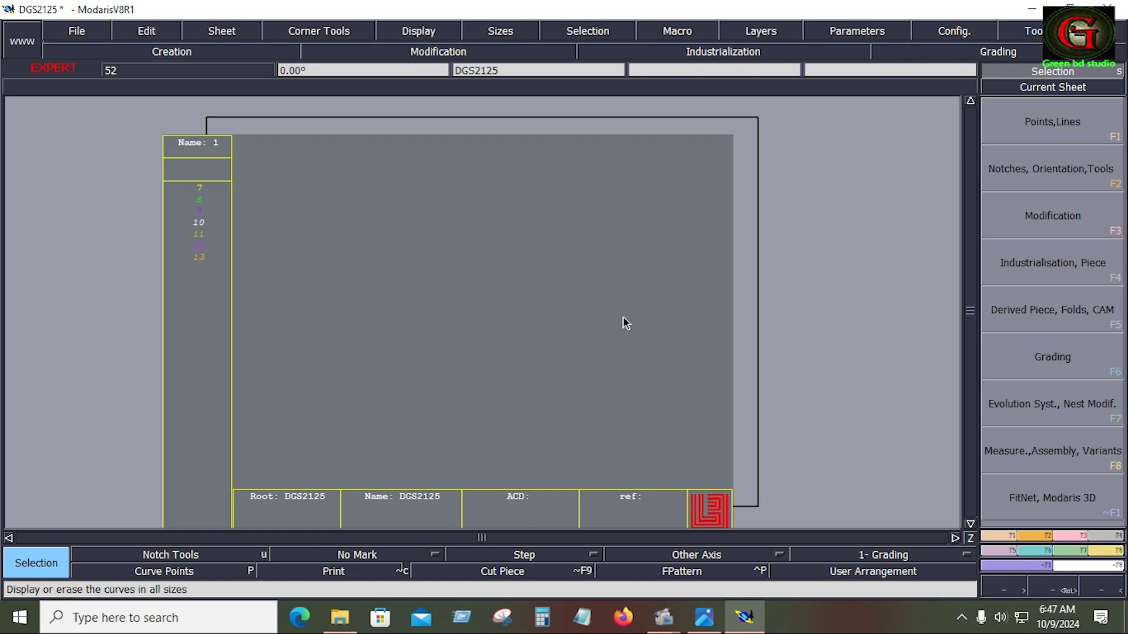
key(j)
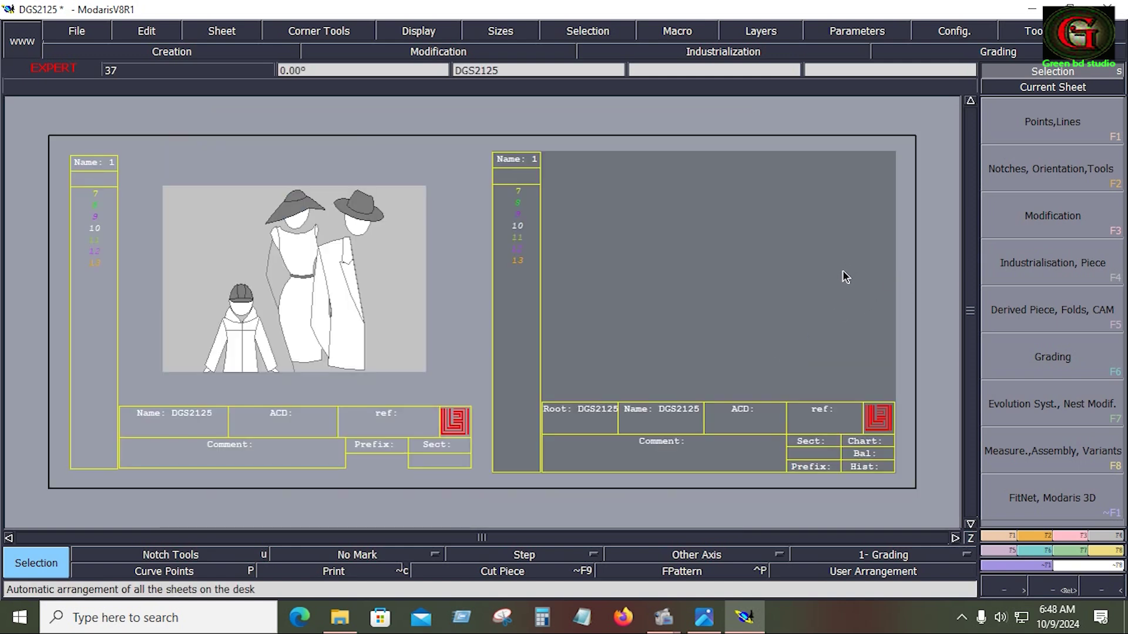
Check the sizes in the DGT-2125.JPG measurement chart and set the model's length unit to inches and 10ths
click(704, 617)
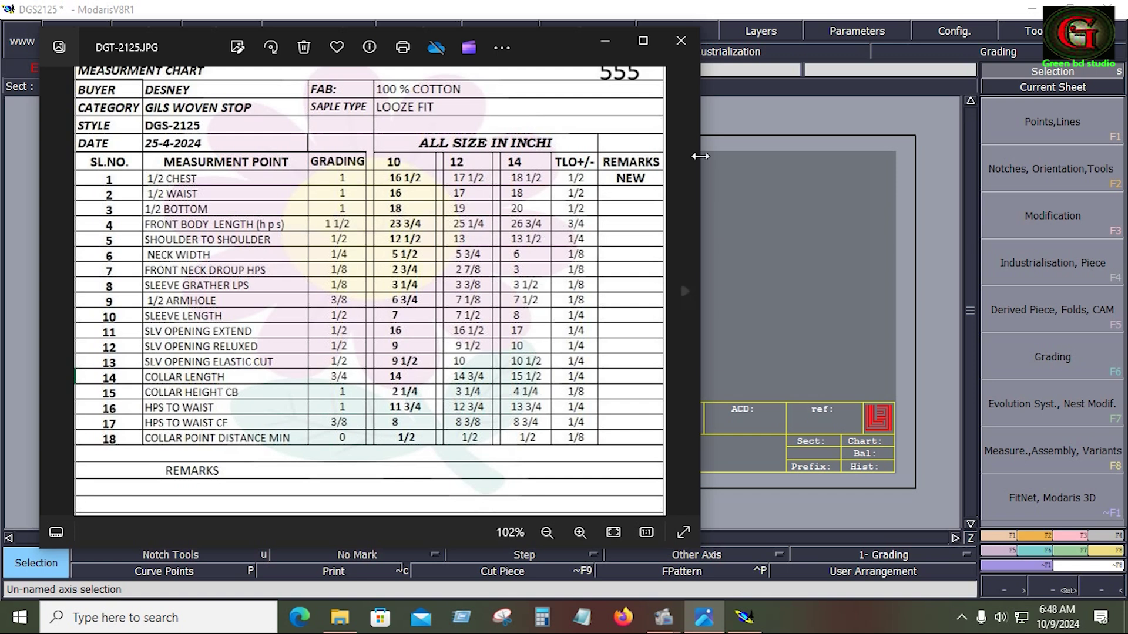
click(859, 24)
click(859, 26)
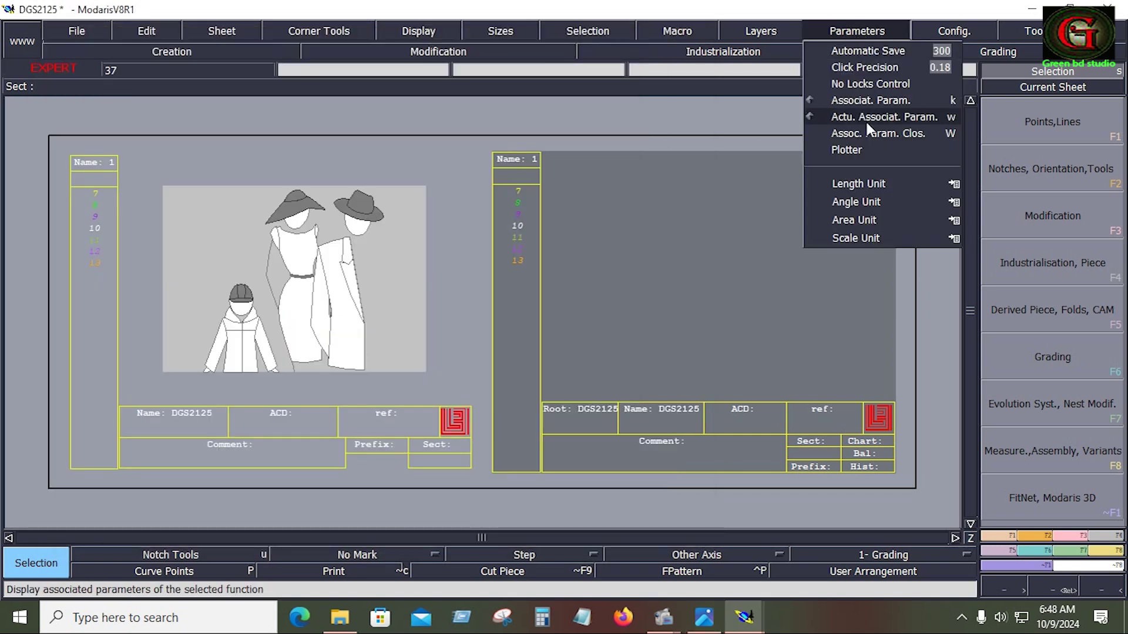
mouse_move(908, 183)
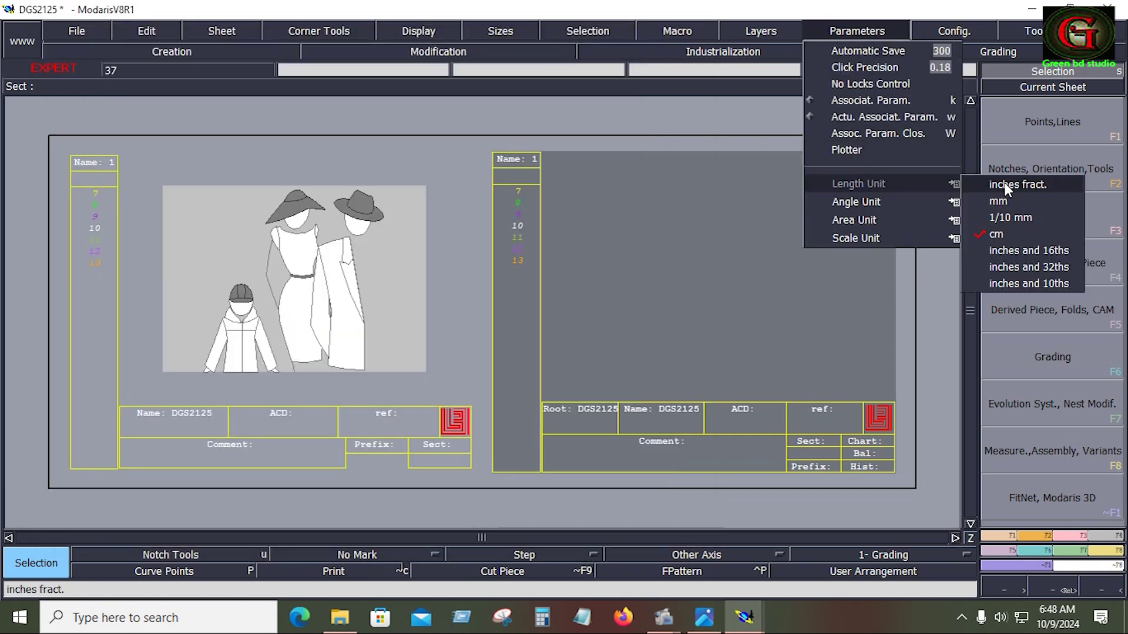
click(1024, 282)
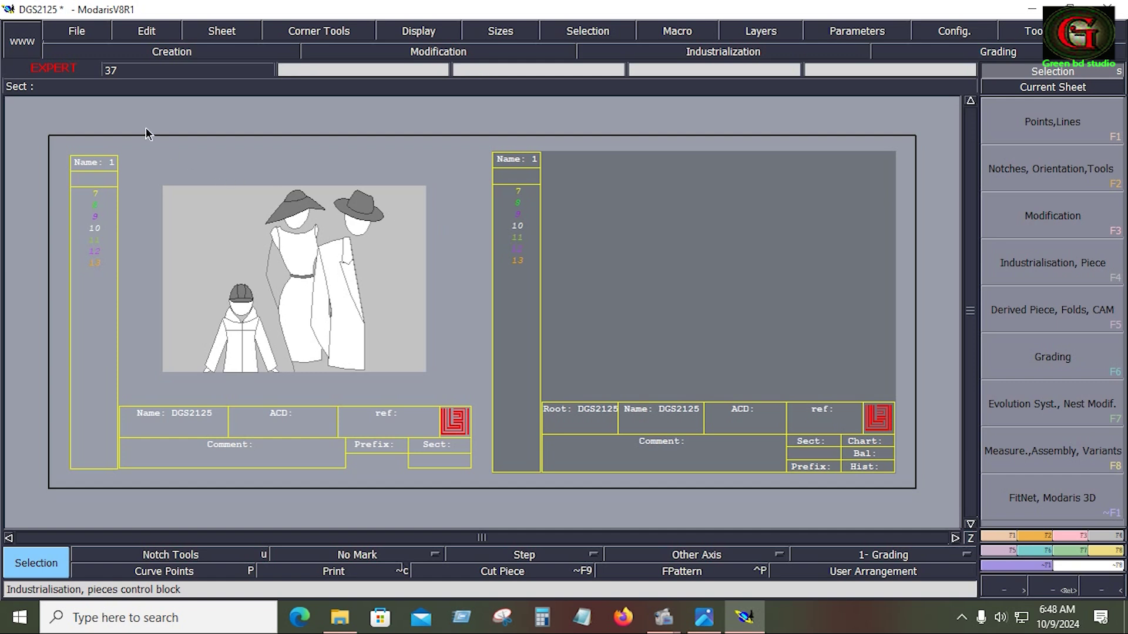
Open the access path settings and browse the pattern (J:) drive for the style's DGT-2125 folder as the Open Model location
click(83, 35)
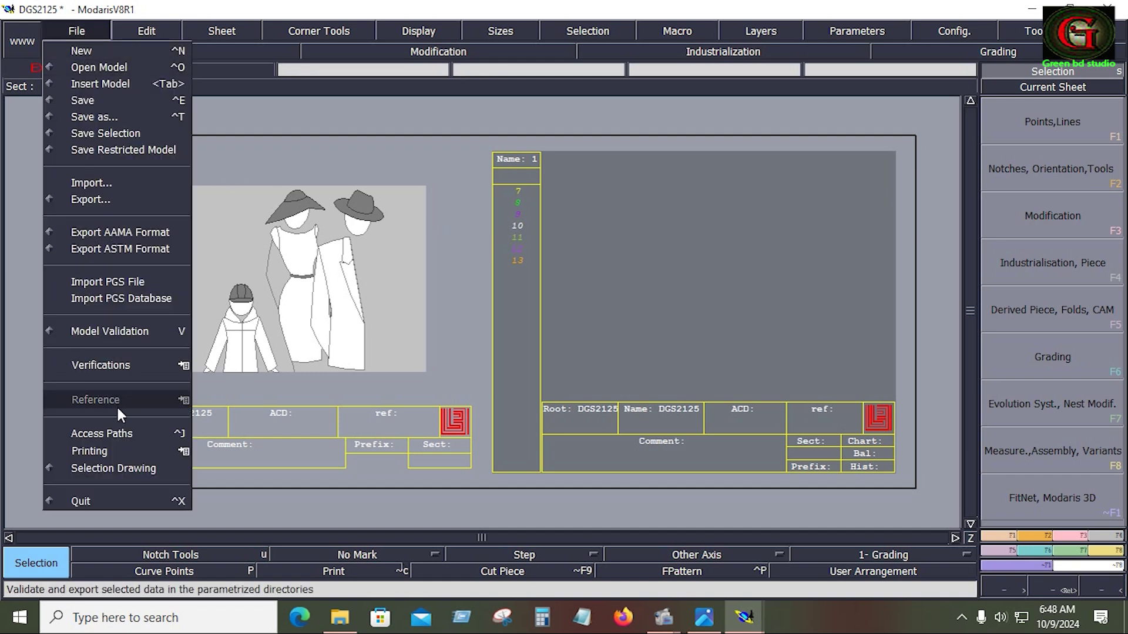
click(118, 434)
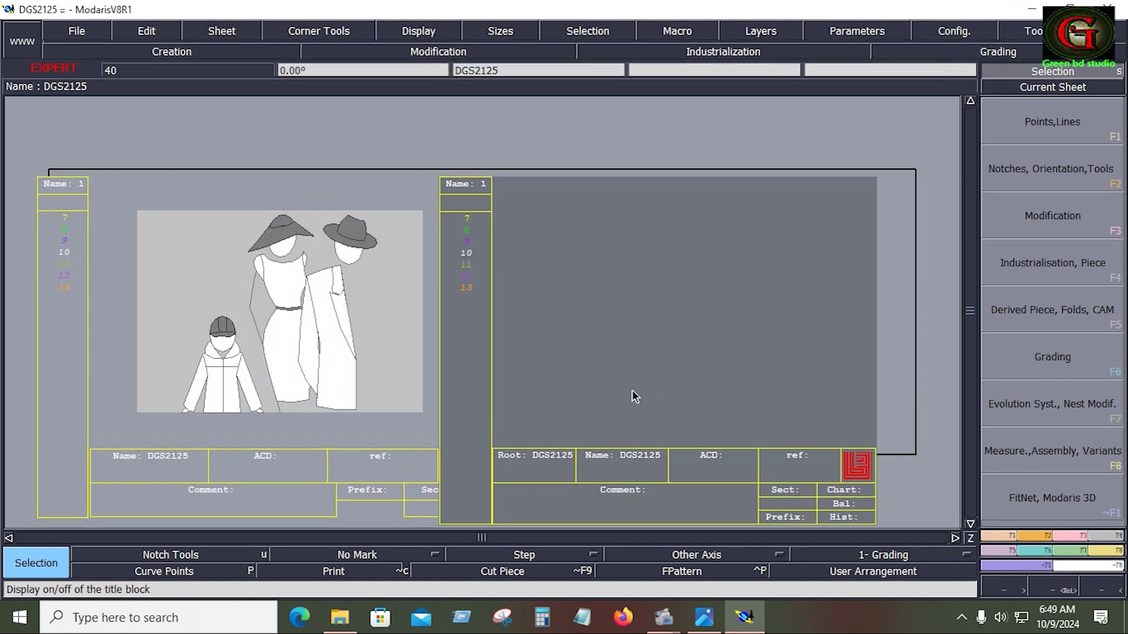
click(83, 29)
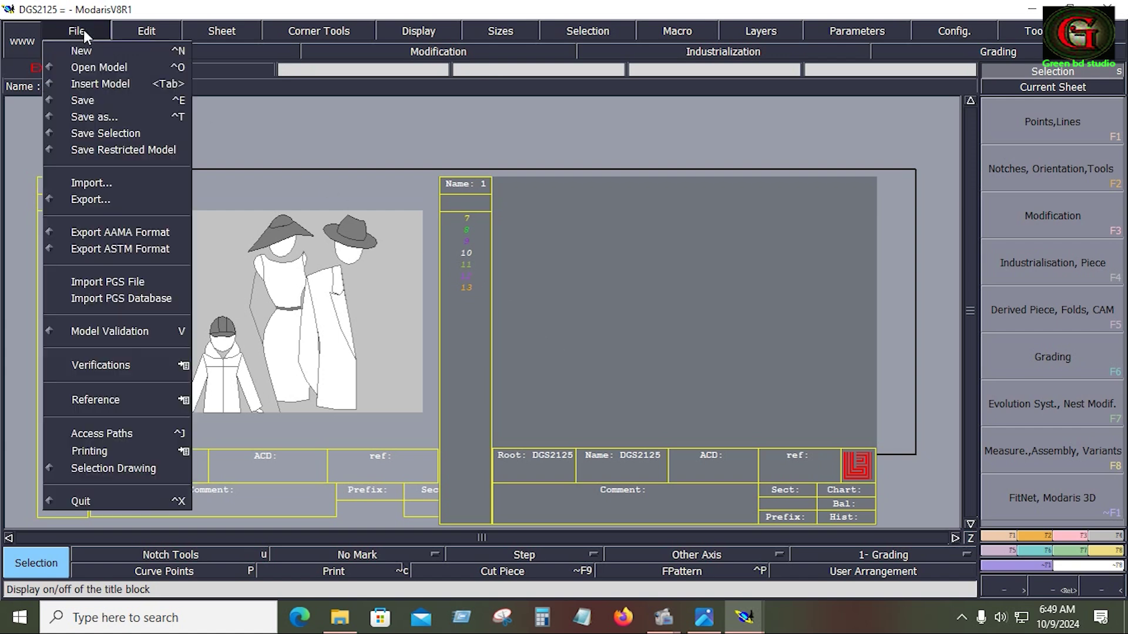
click(111, 433)
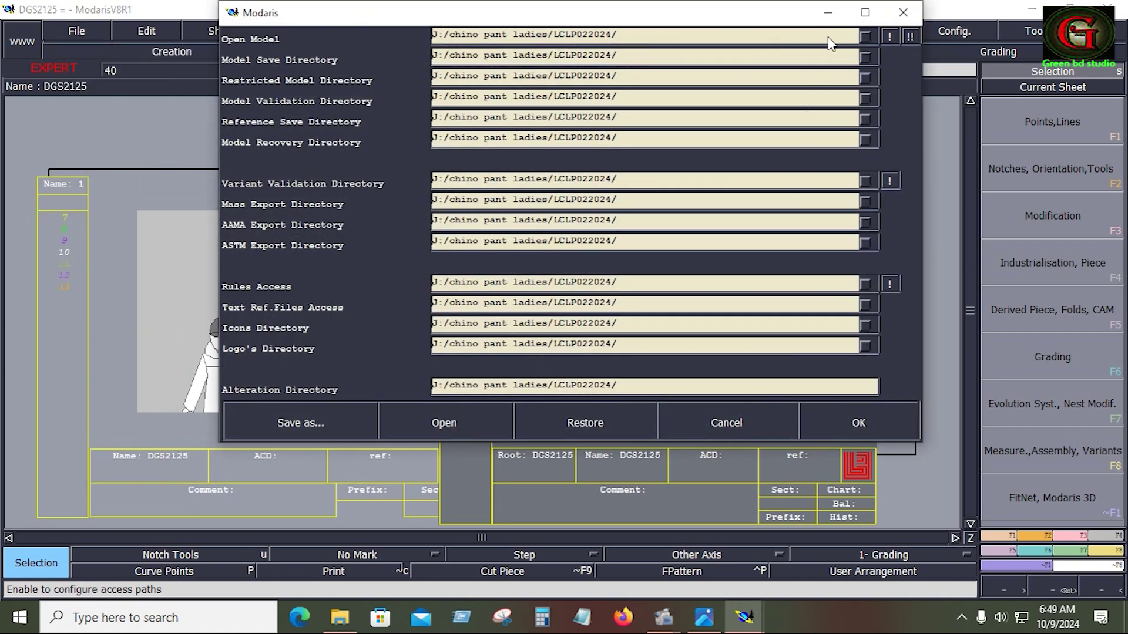
click(835, 39)
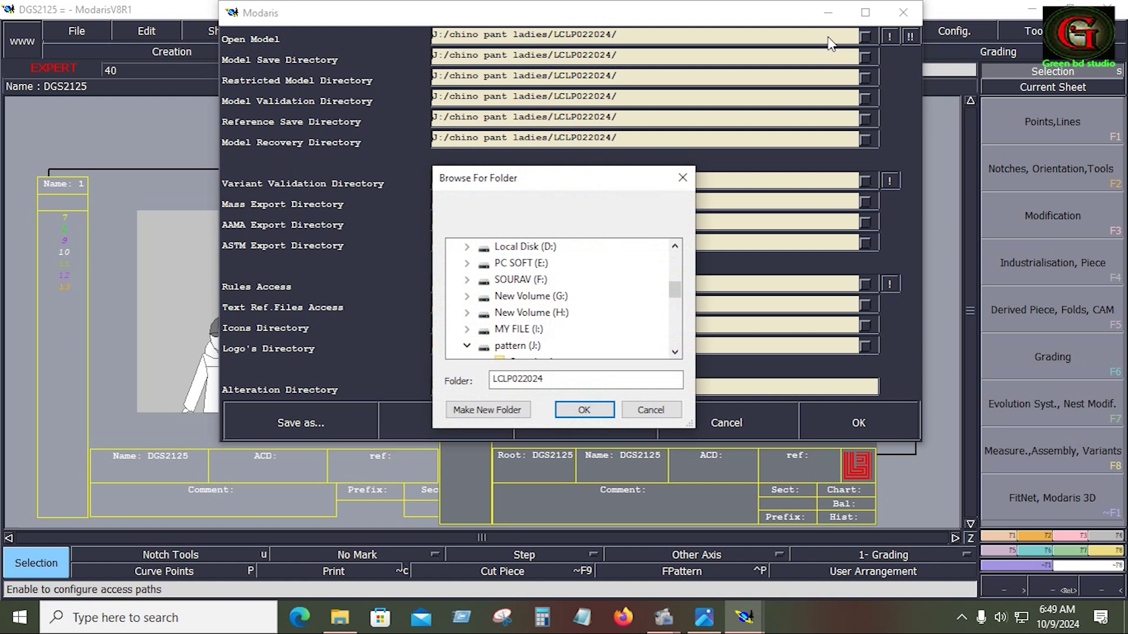
click(518, 347)
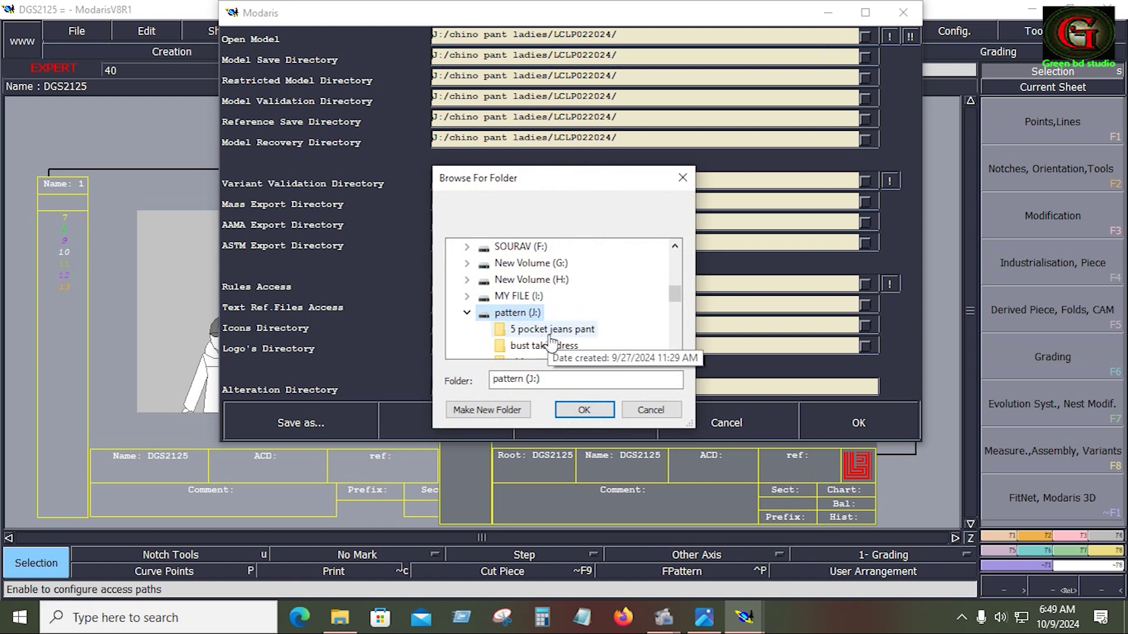
scroll(609, 336, down, 1)
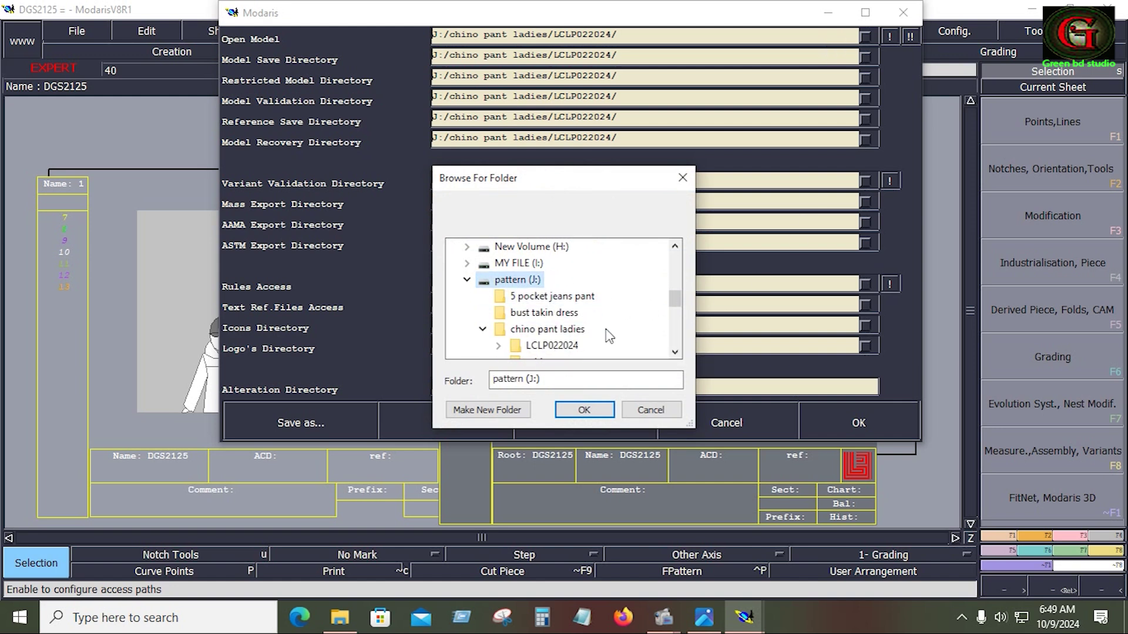
scroll(608, 336, down, 2)
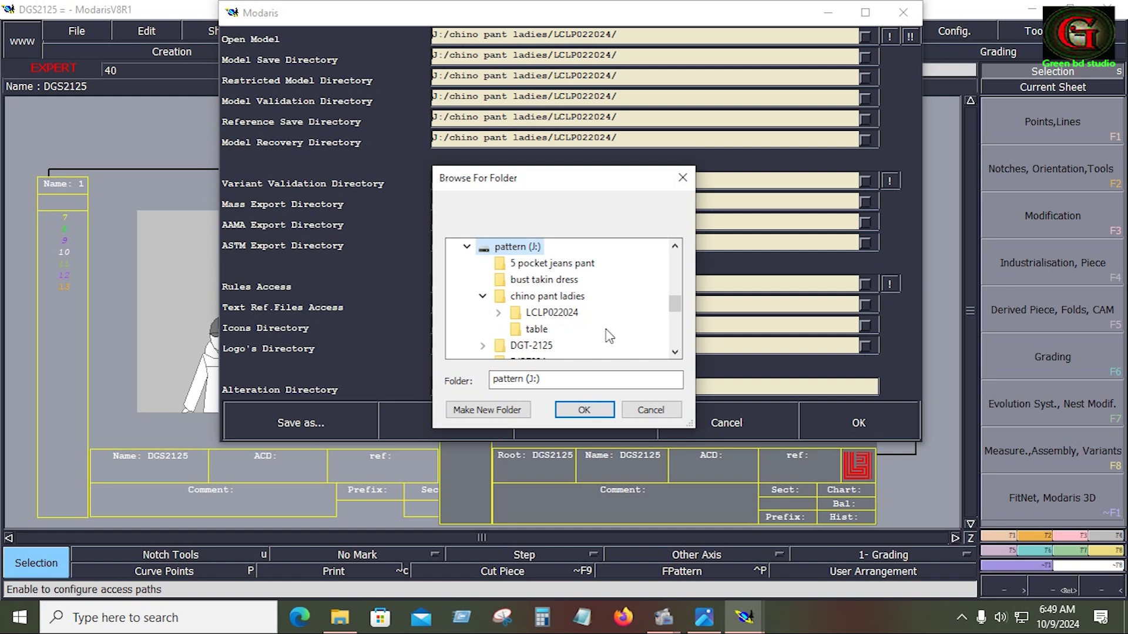
scroll(609, 336, down, 1)
scroll(609, 336, down, 3)
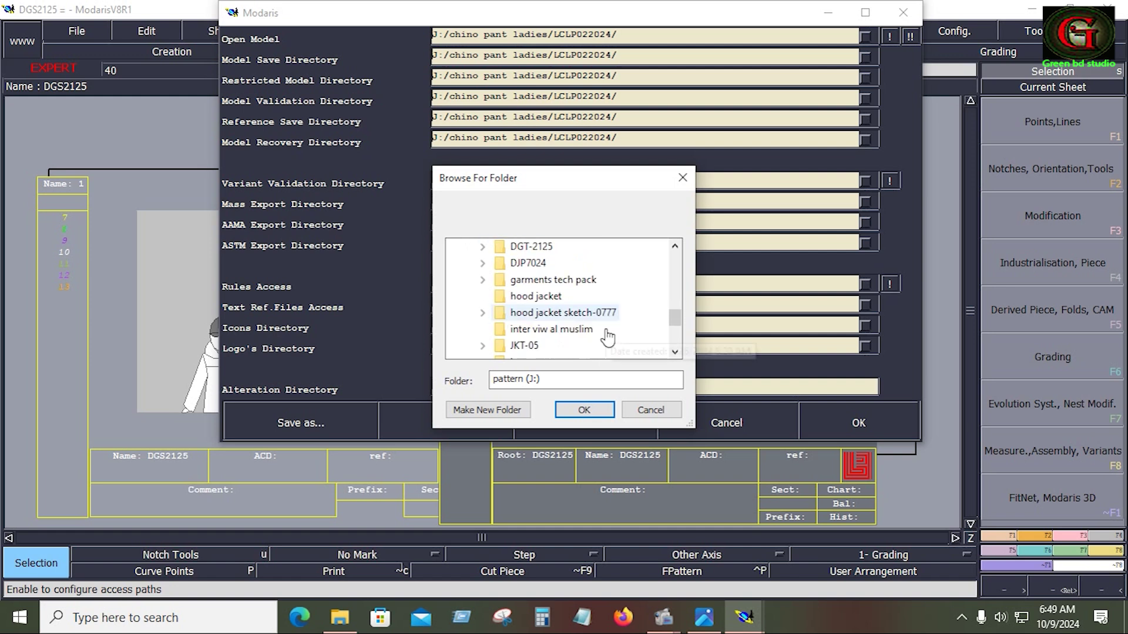
scroll(608, 352, up, 4)
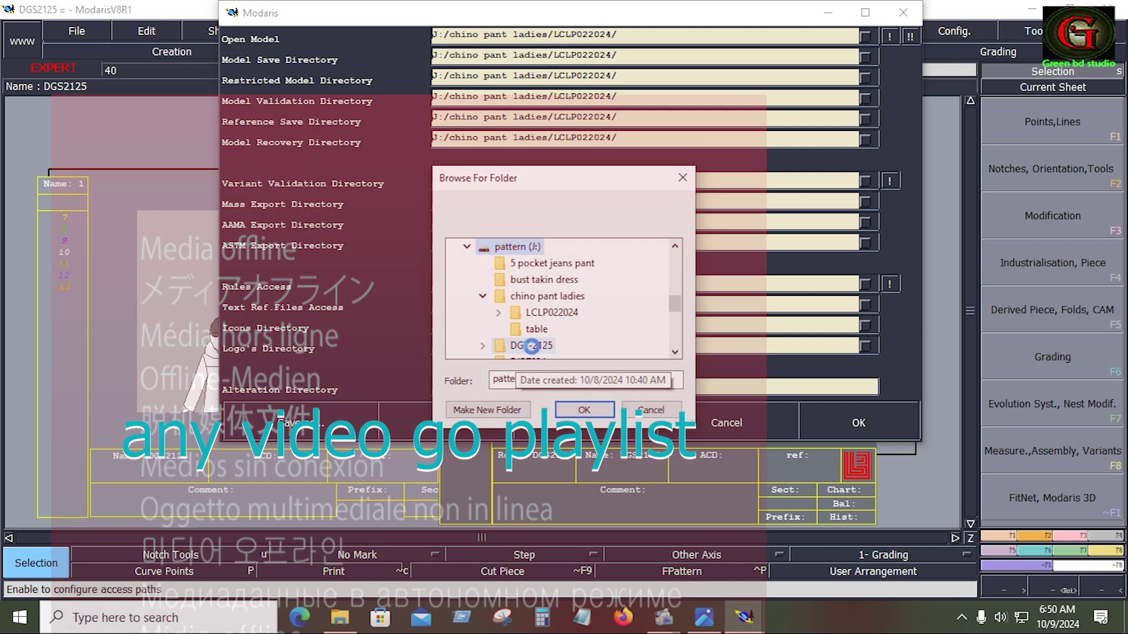
Rename the DGT-2125 folder as DGS-2125 within the folder browser and confirm the folder selection
right_click(532, 350)
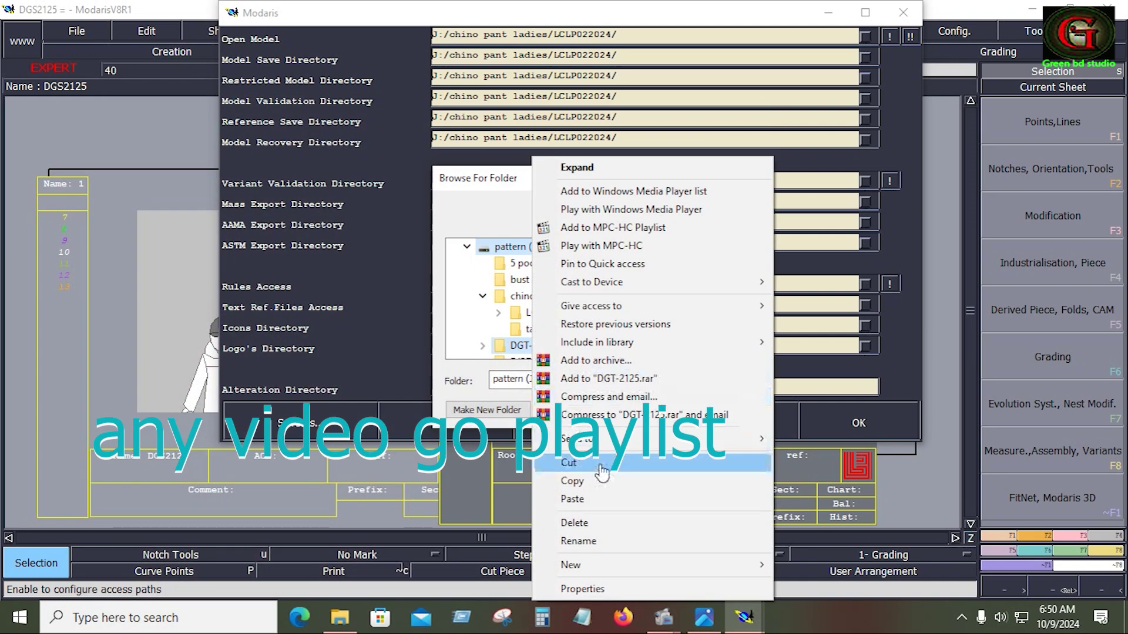
click(575, 539)
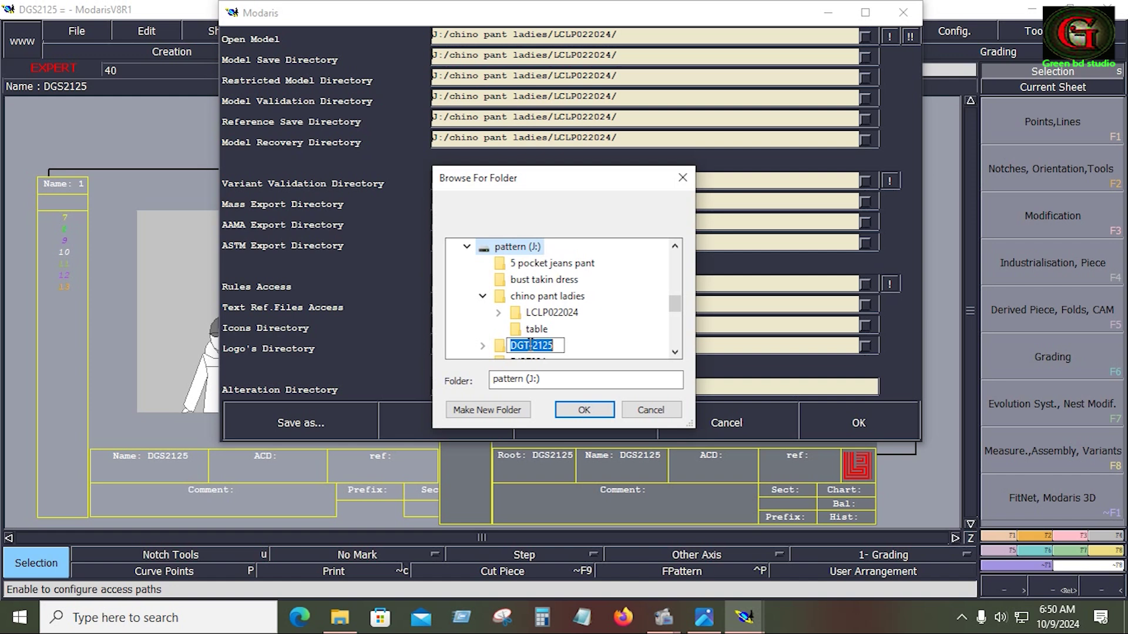
click(531, 345)
key(BackSpace)
text(S)
key(Return)
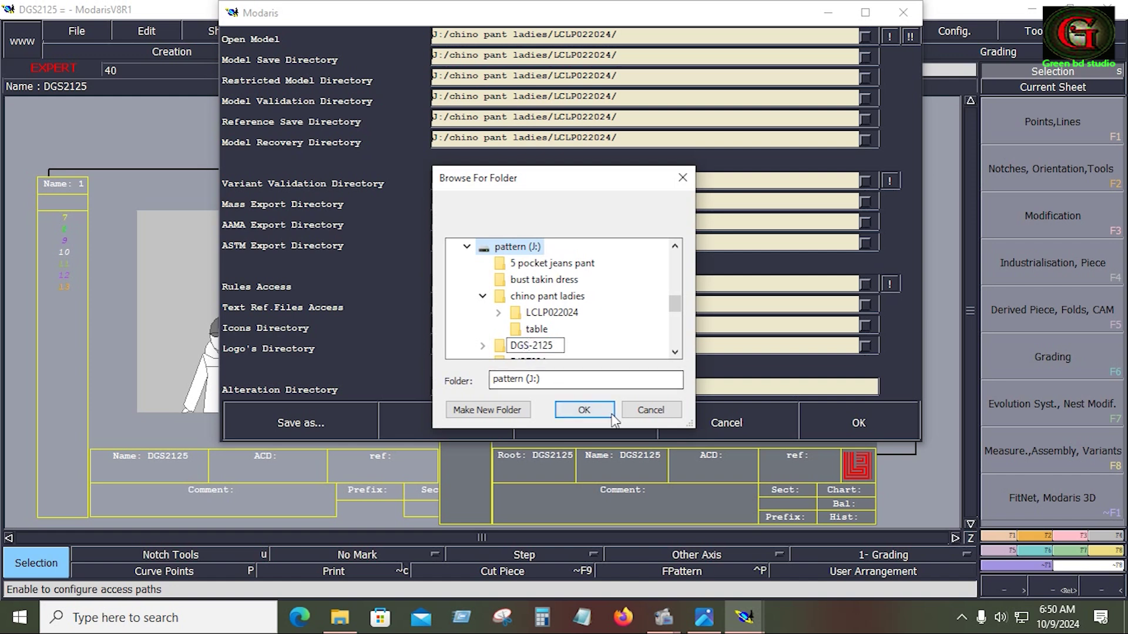
click(538, 351)
click(584, 409)
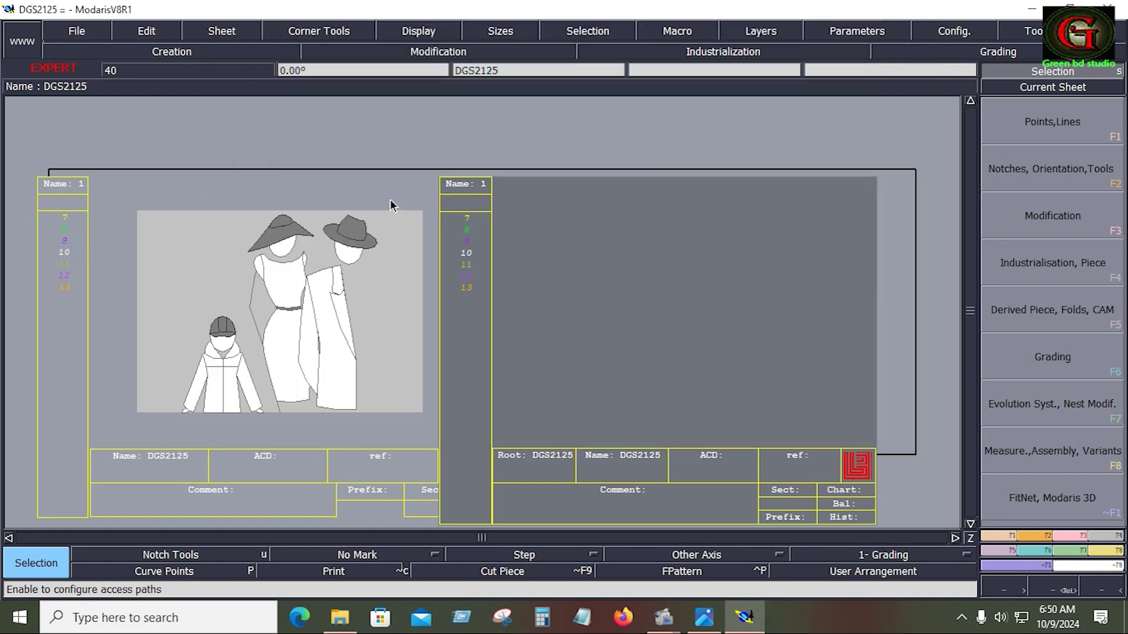
Set the Open Model access path to J:/DGS-2125/DGS-2125/ and apply the same path to all the other directories
click(85, 30)
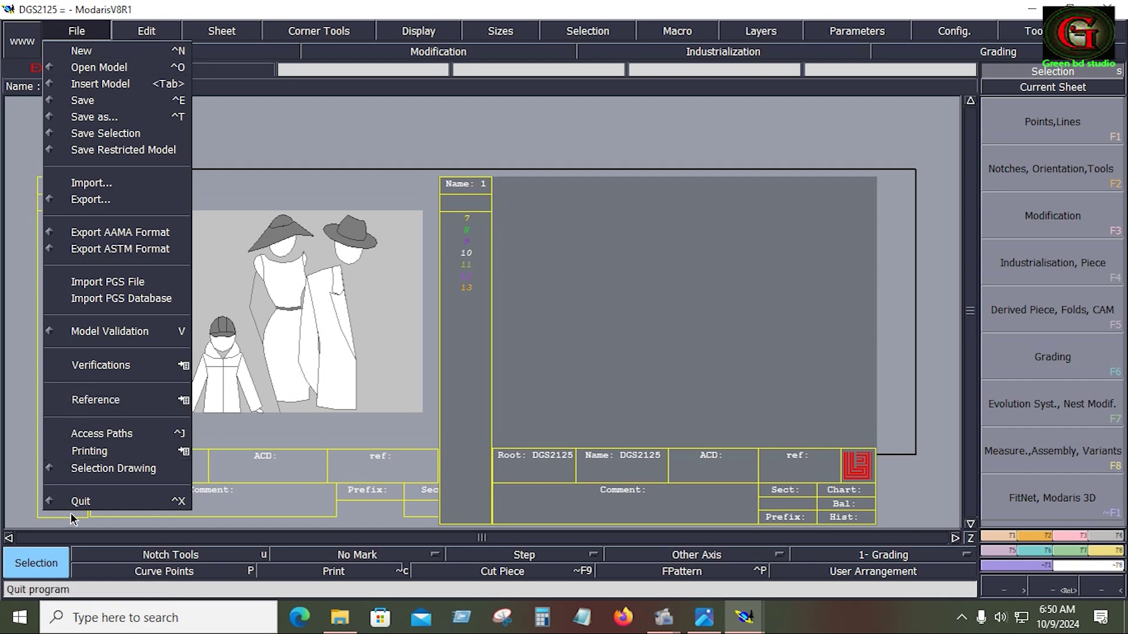
click(110, 434)
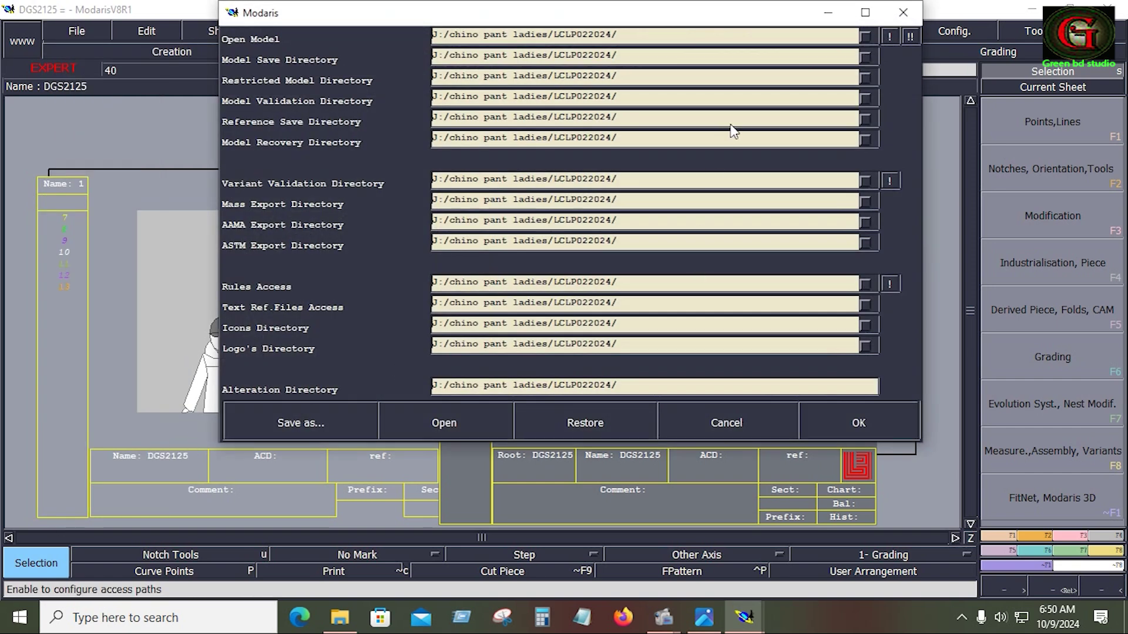
click(812, 38)
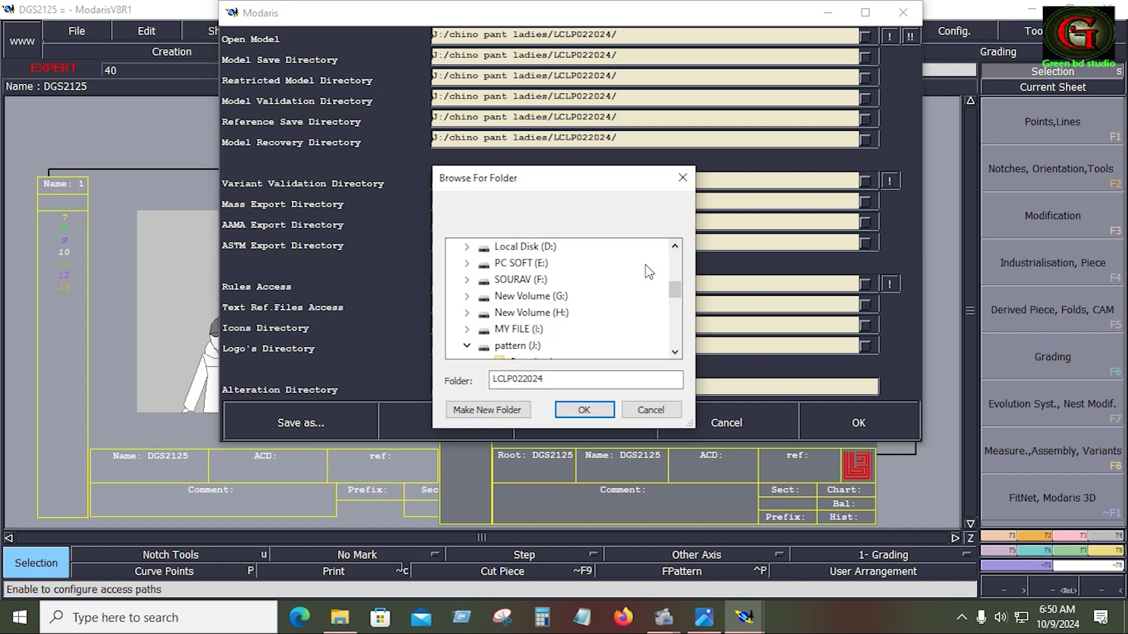
click(520, 346)
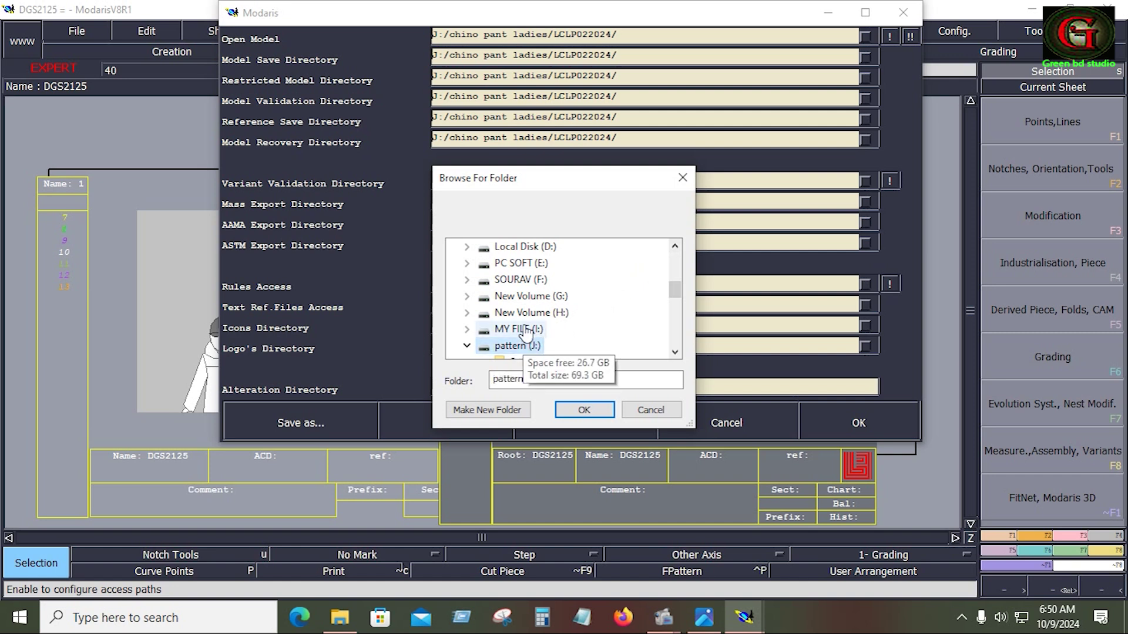
scroll(524, 350, down, 3)
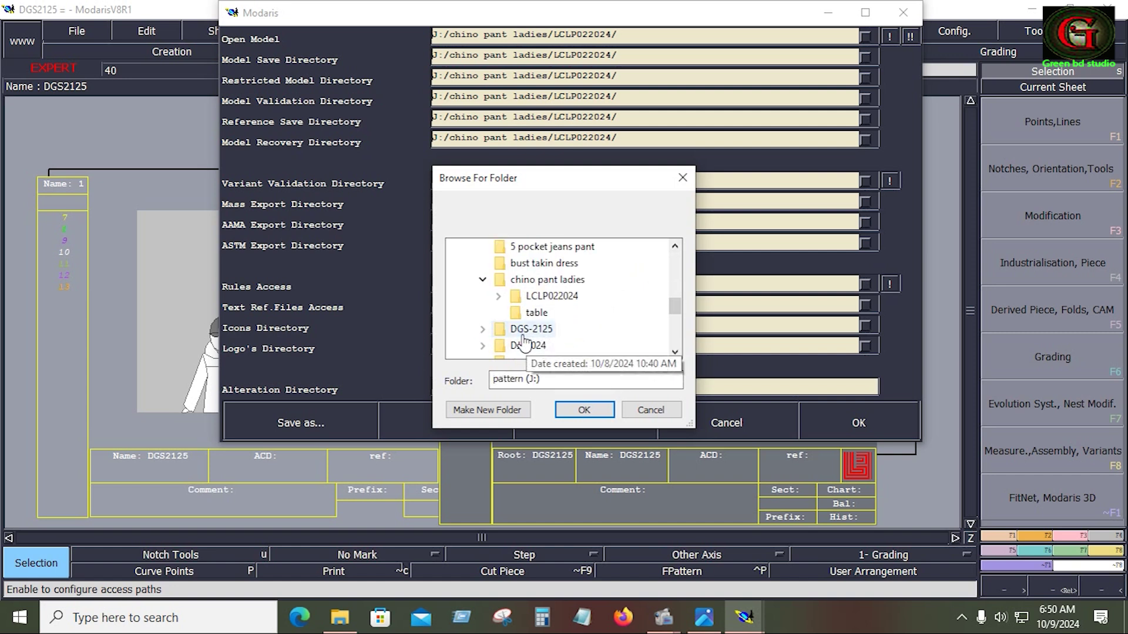
click(525, 332)
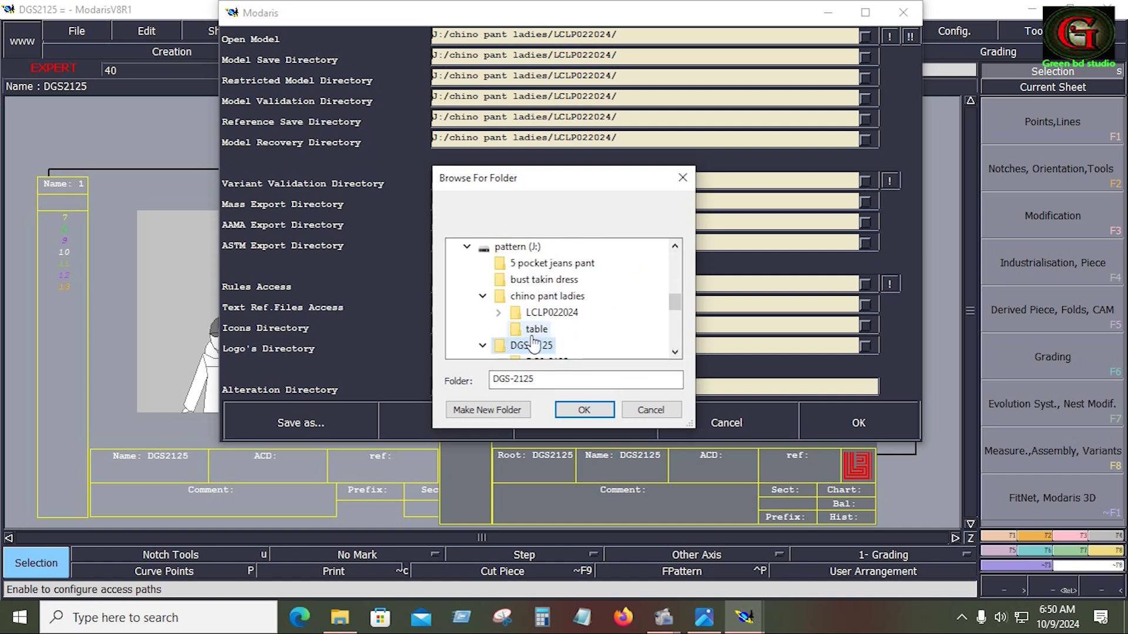
click(548, 356)
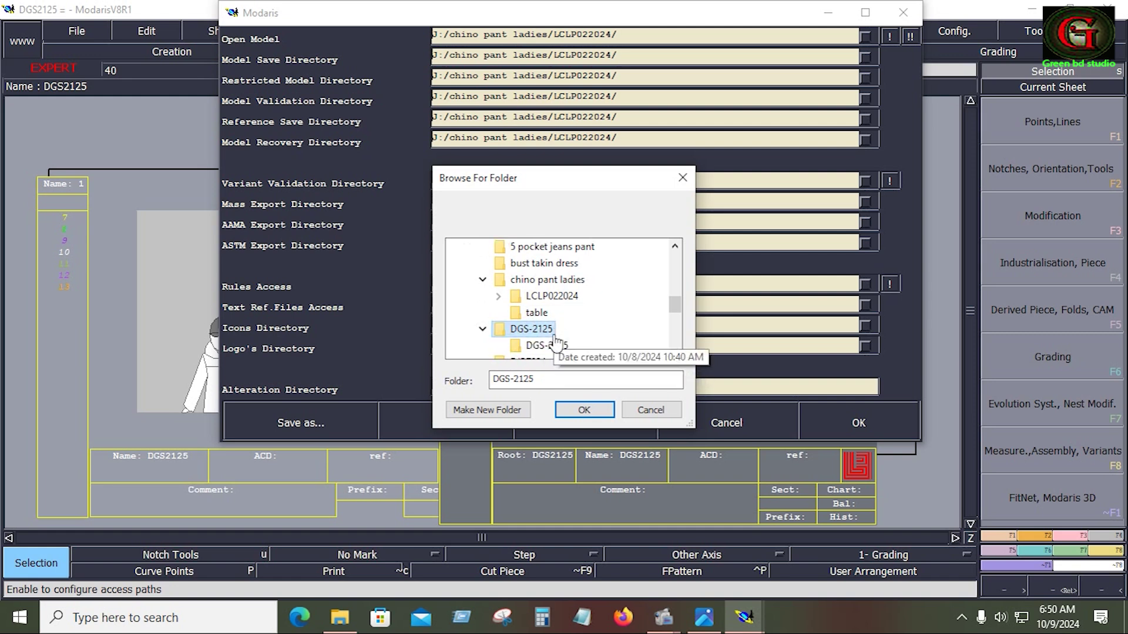
click(584, 409)
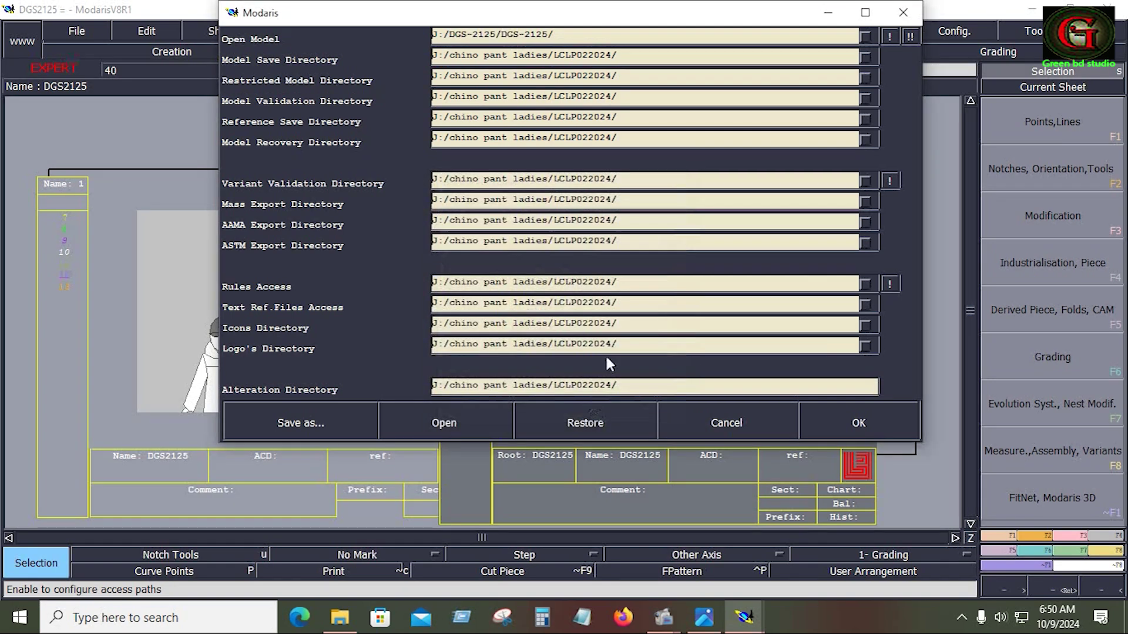
click(911, 36)
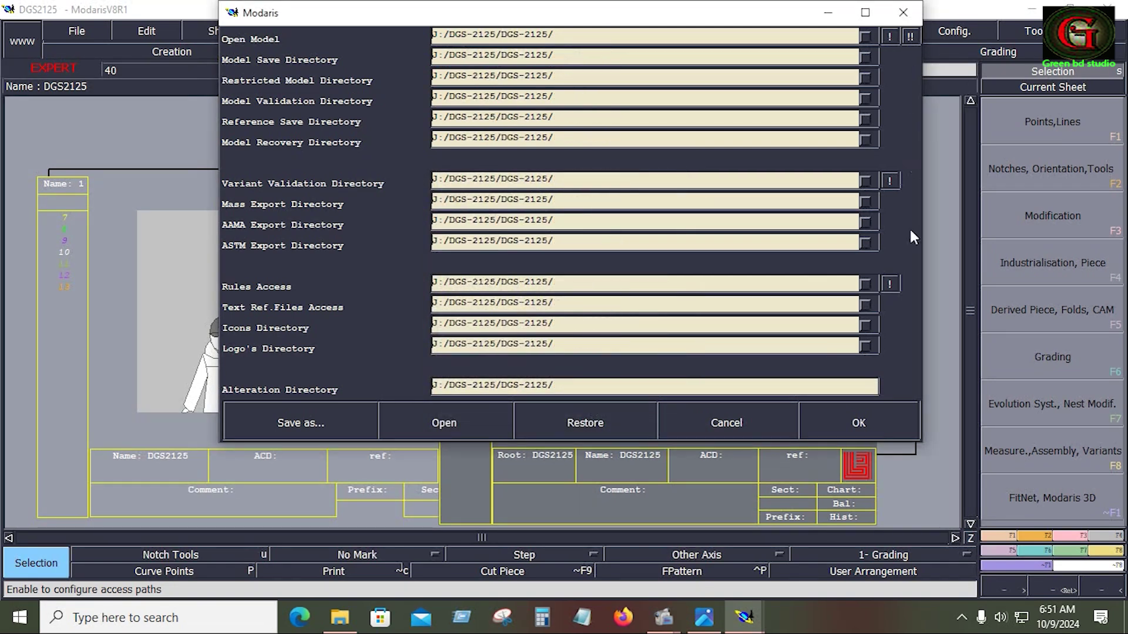
click(870, 422)
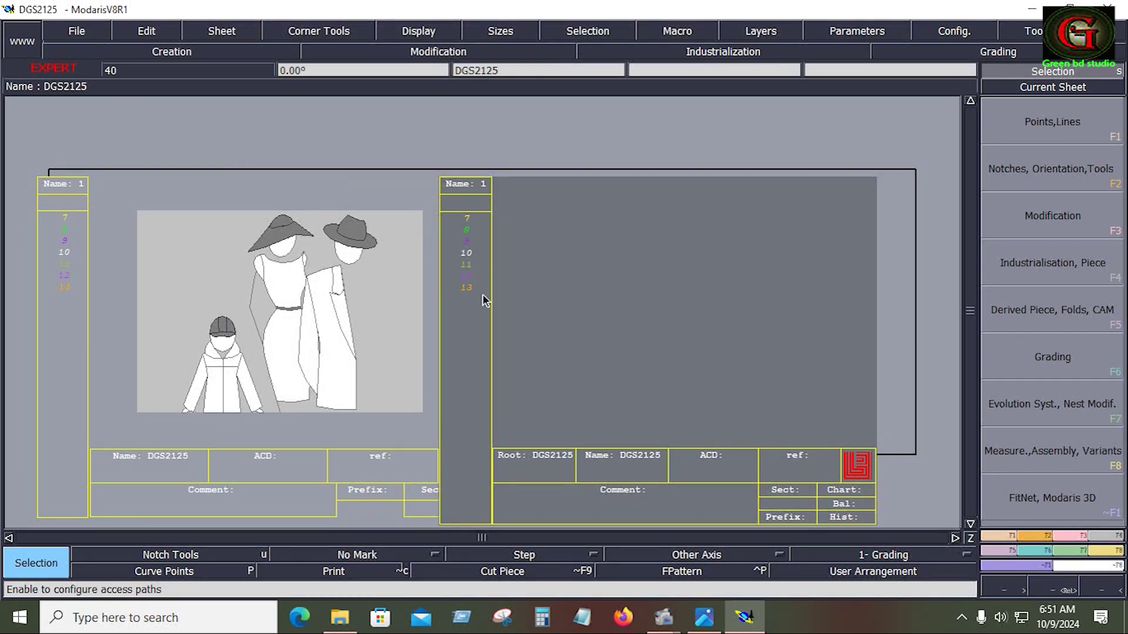
Close the empty photo viewer, display the DGT-2125.JPG measurement chart again and return to Modaris
click(704, 617)
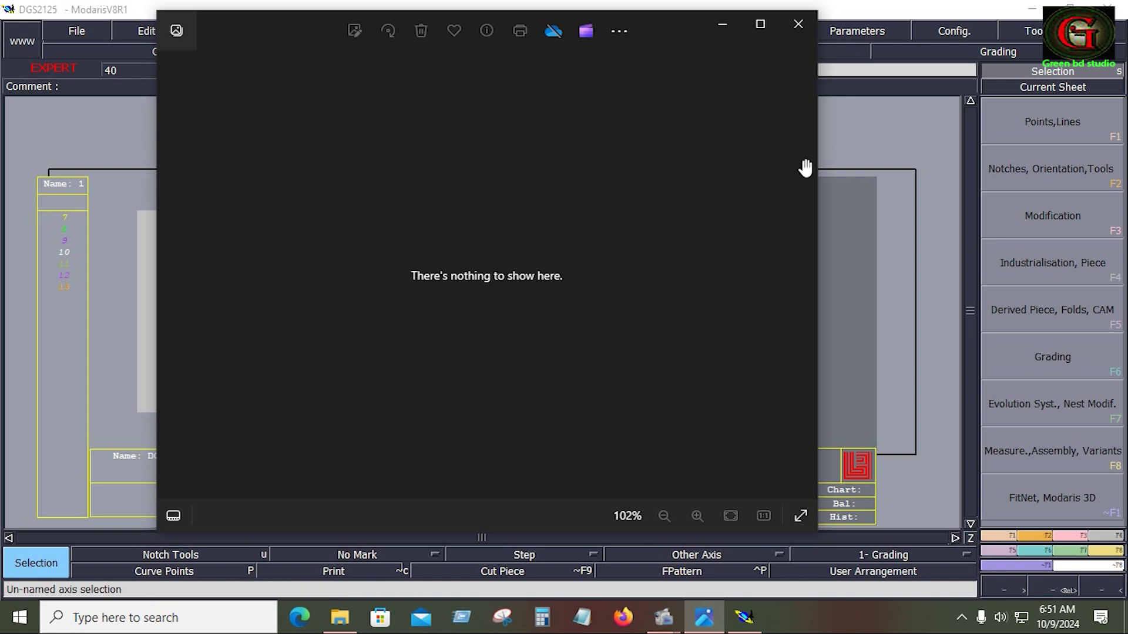
click(799, 25)
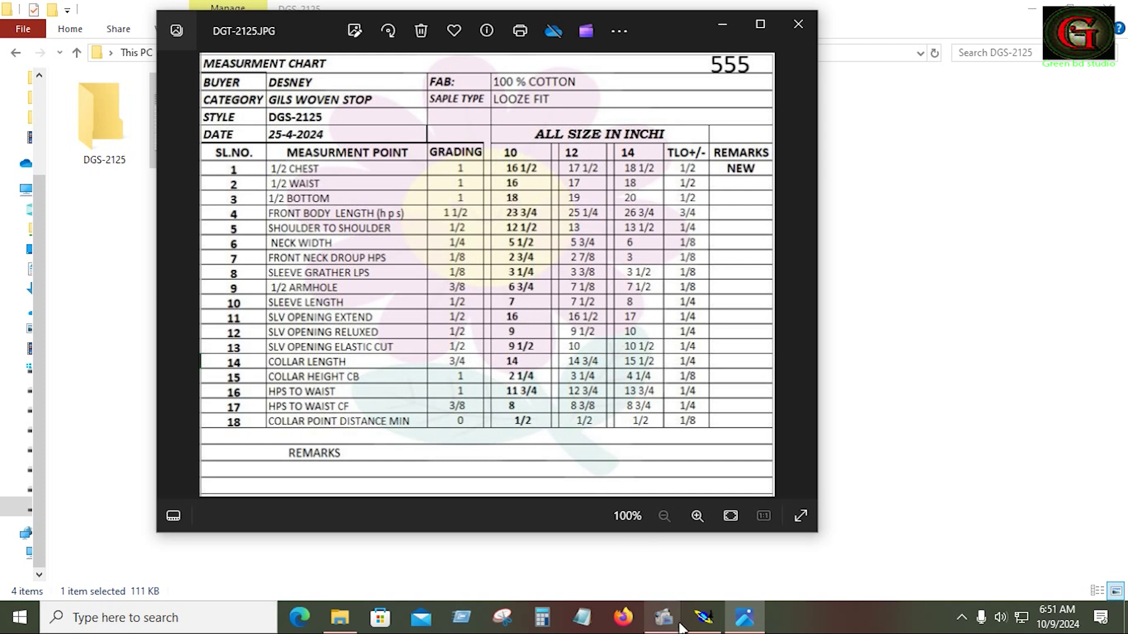
click(703, 617)
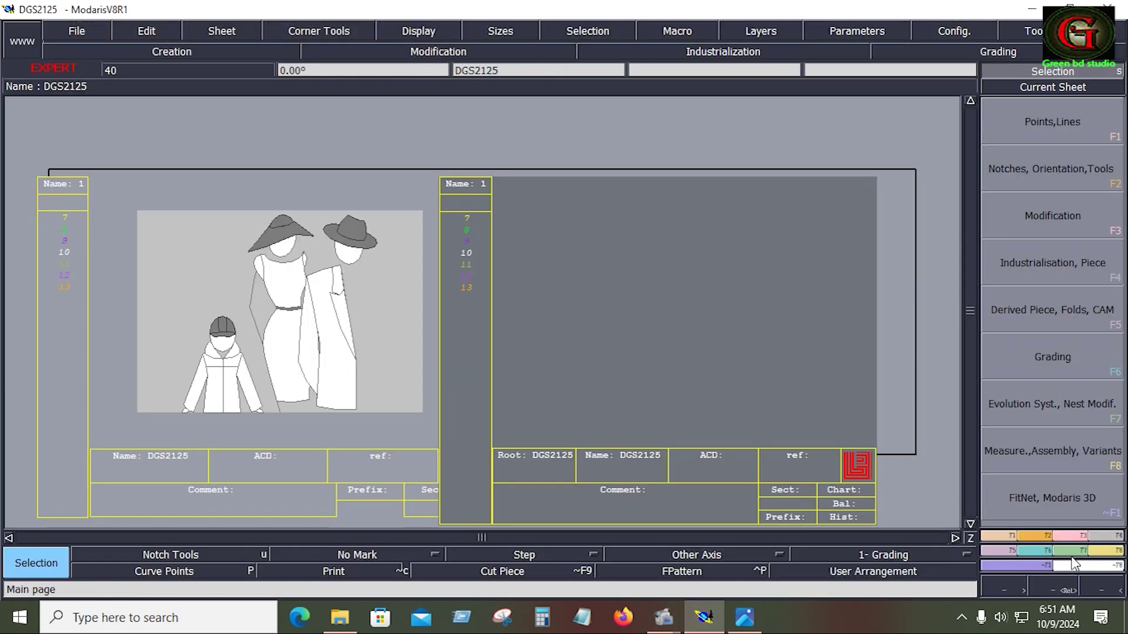
Start the size table import for the current sheet and open the 2T-7-13 text file from the table folder for editing
click(1073, 406)
click(1083, 250)
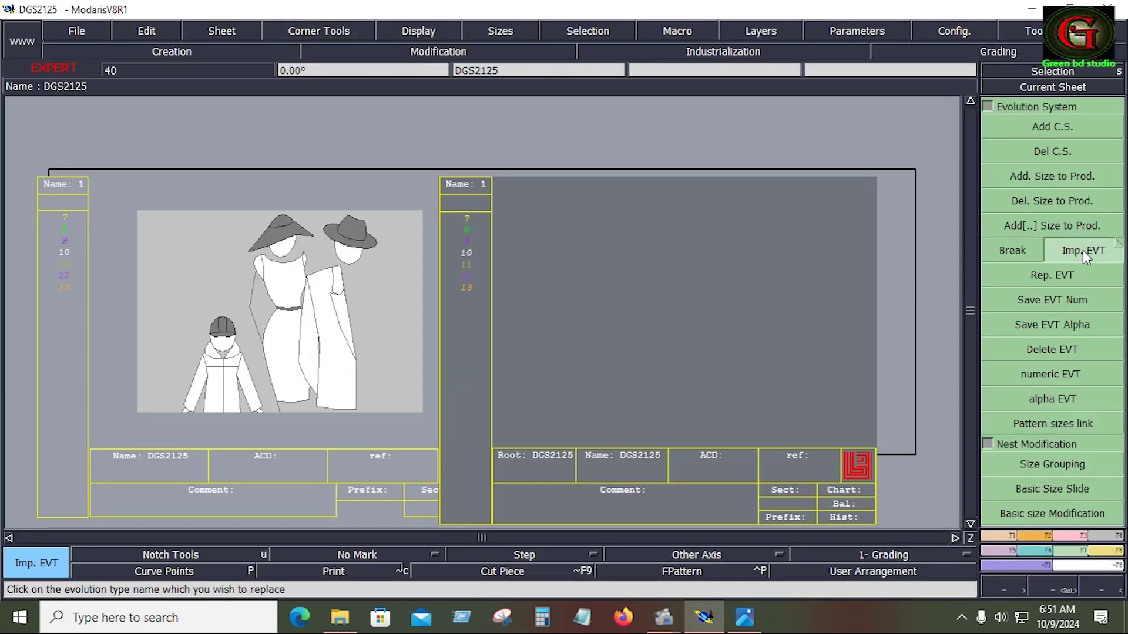
click(477, 253)
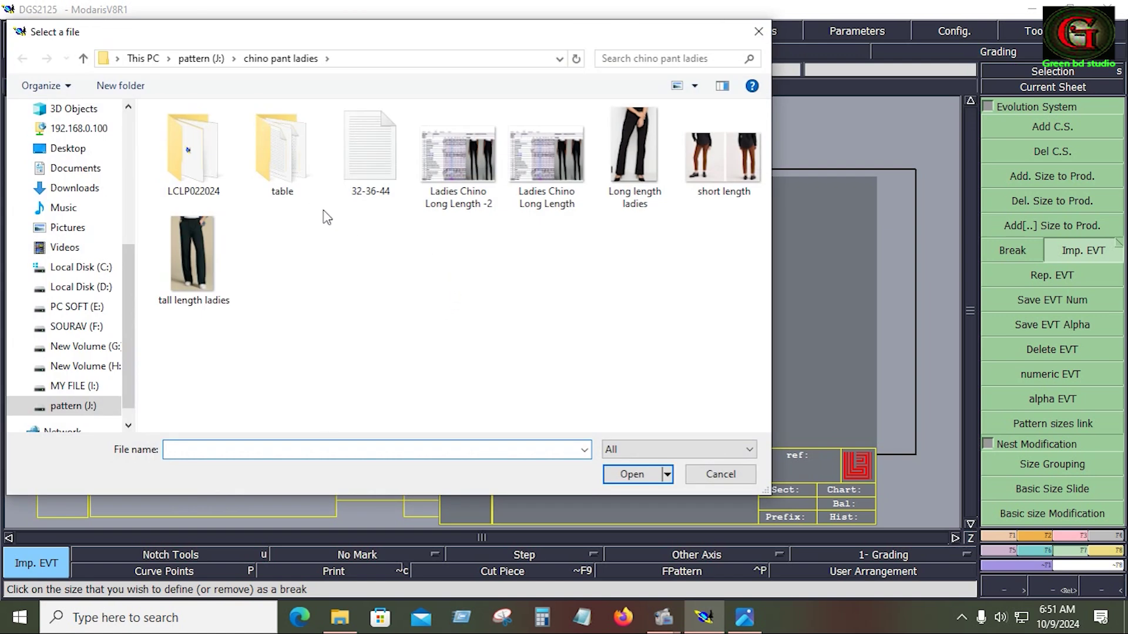
double_click(288, 189)
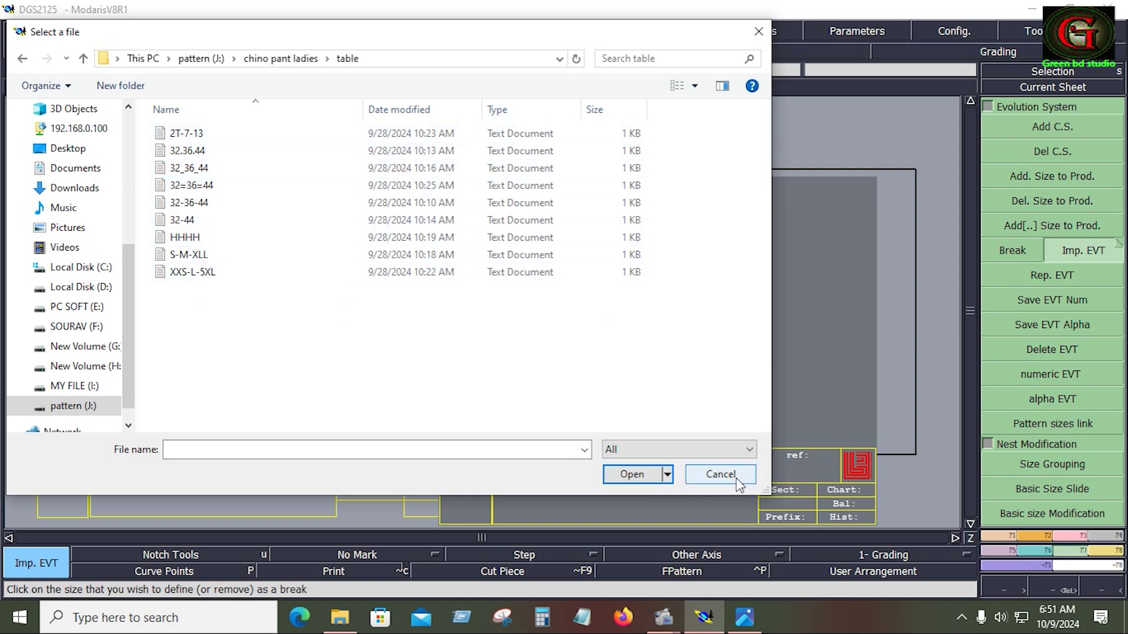
right_click(189, 137)
click(238, 207)
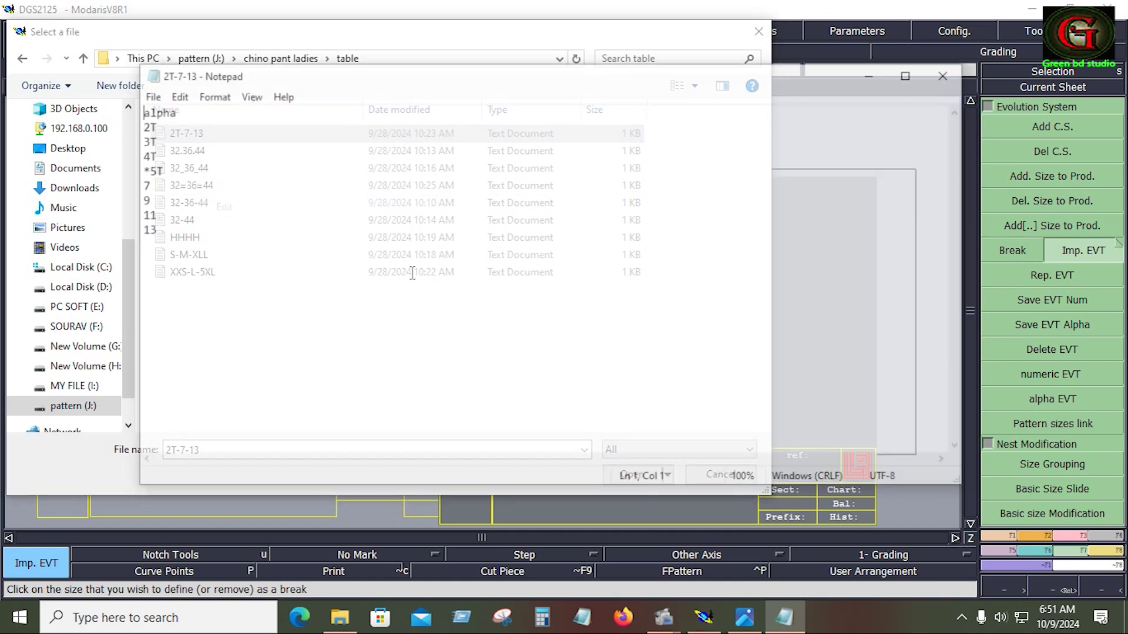
Replace the sizes below the alpha line with 10, 12 and 14 on separate lines, with an asterisk in front of 10
drag(180, 240, 139, 125)
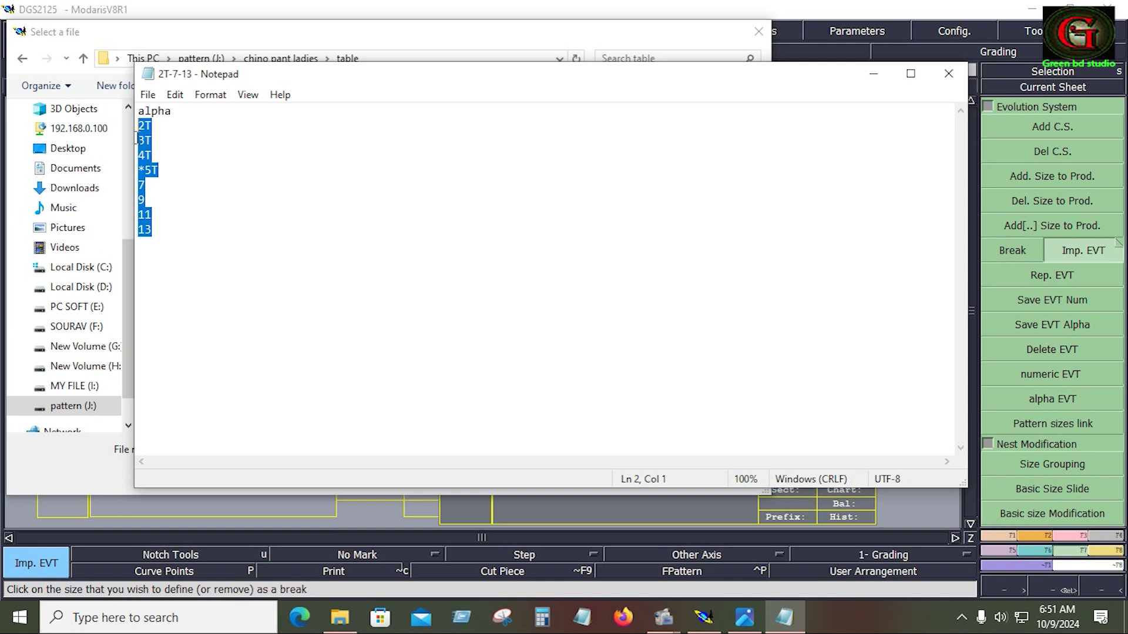
text(10)
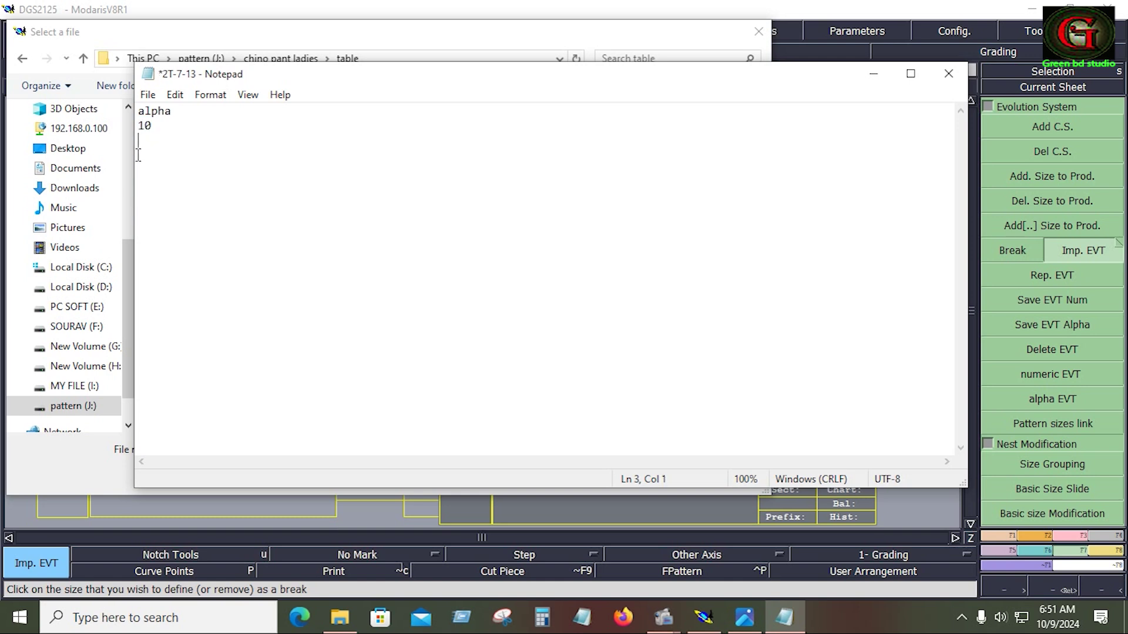
text(12)
text(*)
Save the size list as a new text file named 10-12-14 in the table folder, then close it and cancel the file selection
click(148, 95)
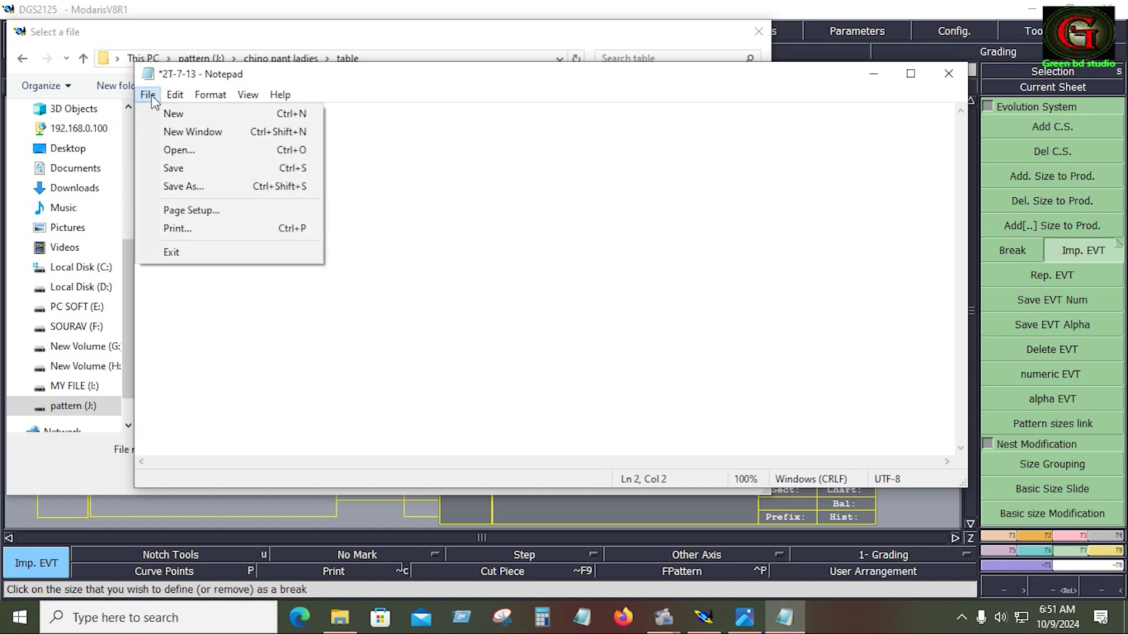
click(184, 187)
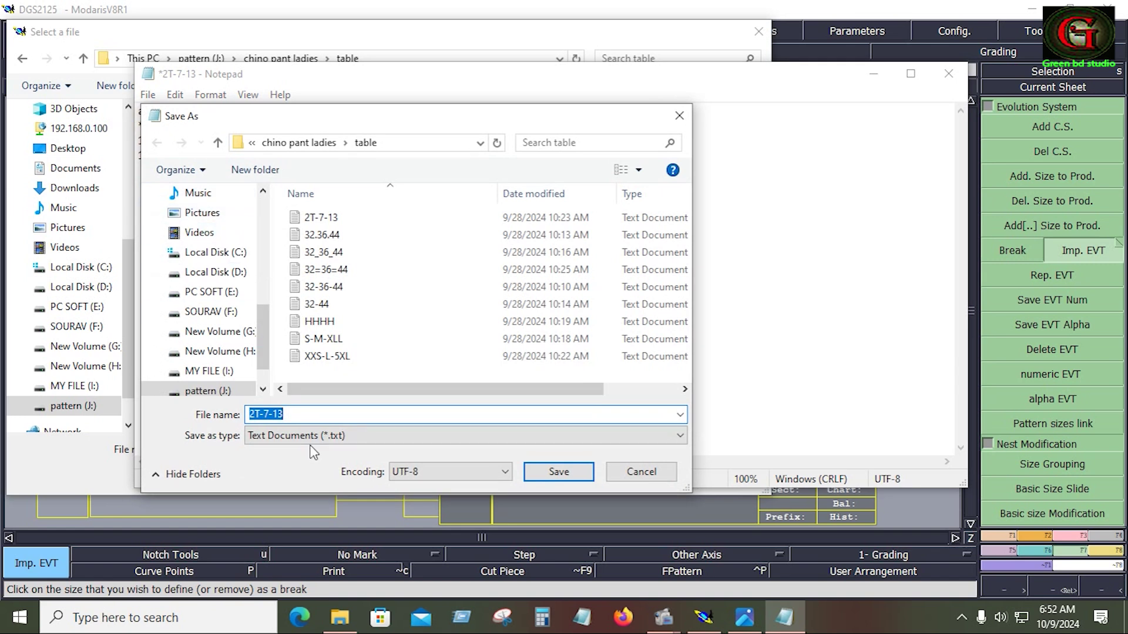
text(10-12-14)
click(218, 143)
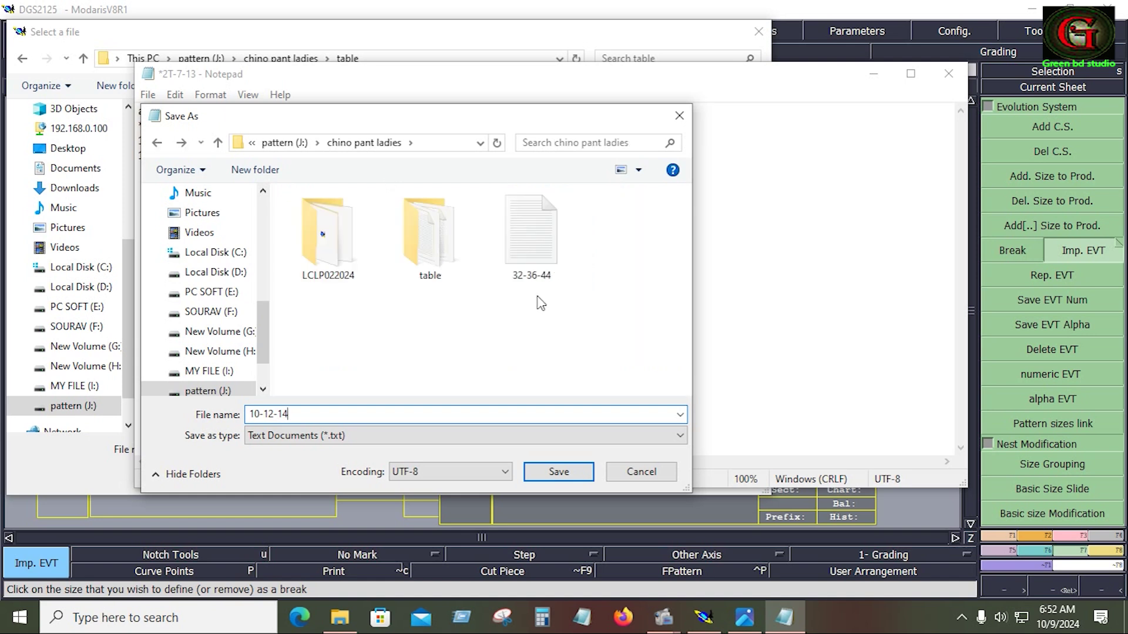
double_click(452, 264)
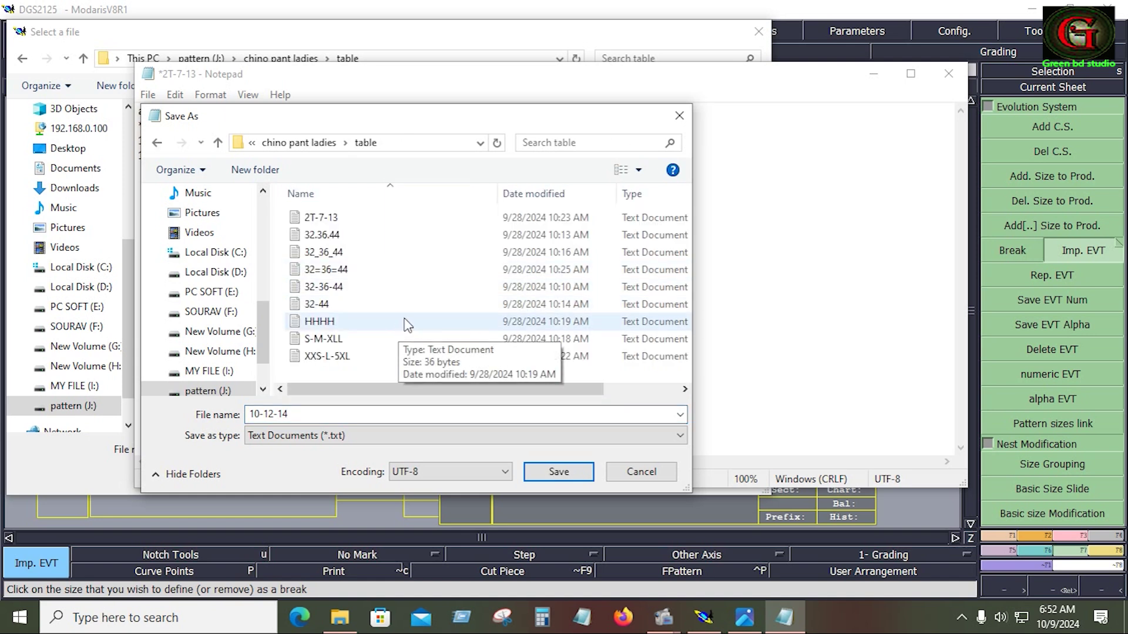
click(559, 474)
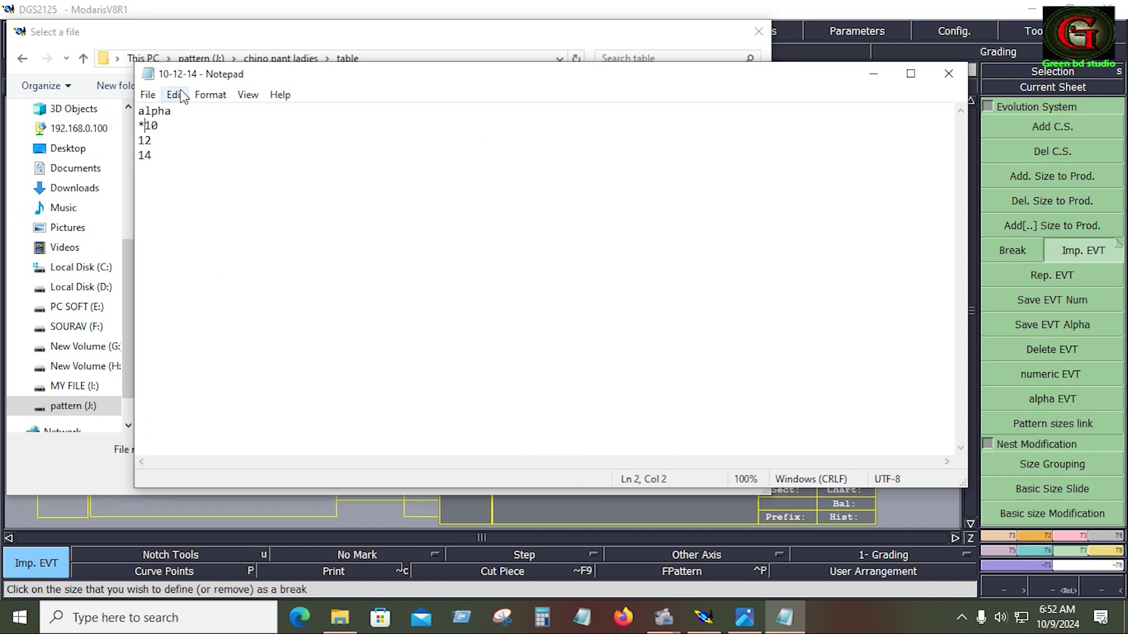
click(948, 73)
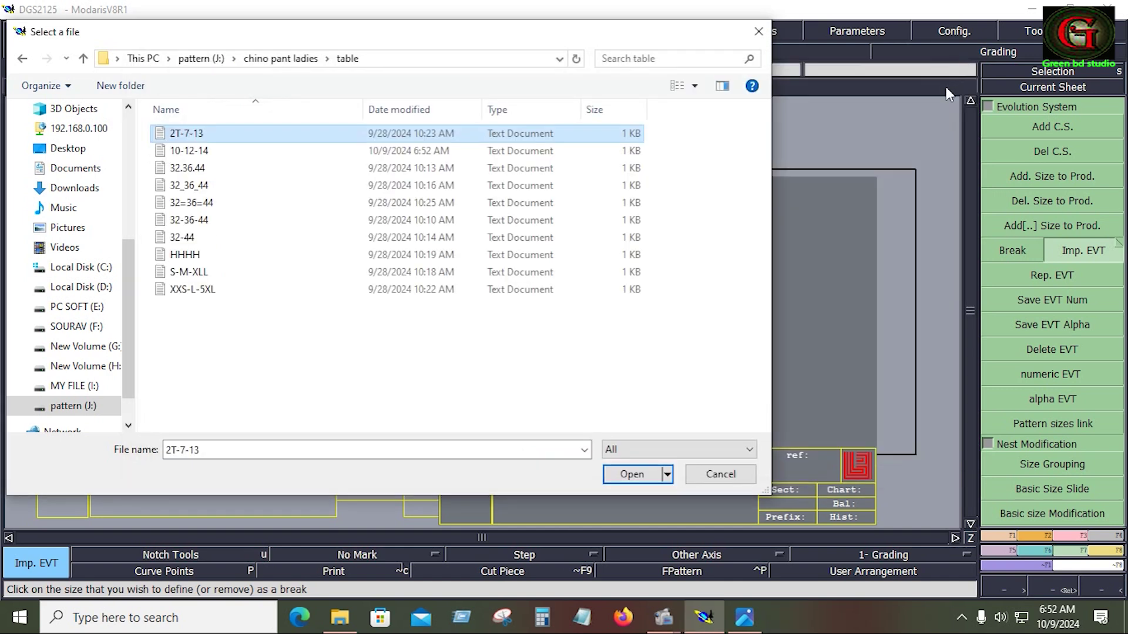
click(720, 474)
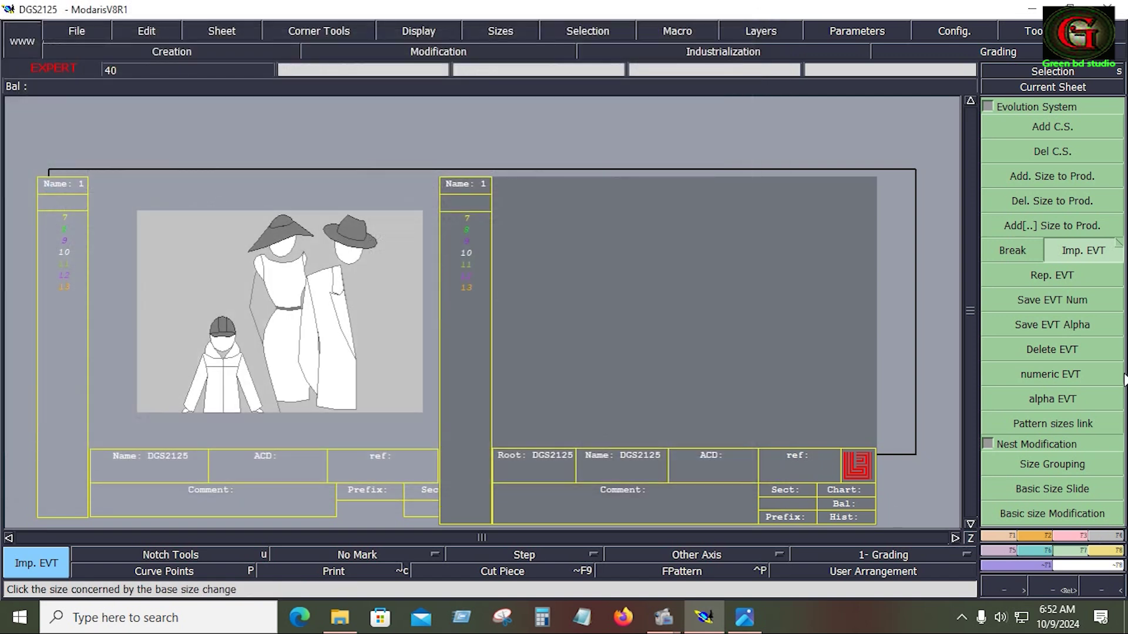
Import the 10-12-14 file from the table folder as the sheet's size table
click(471, 262)
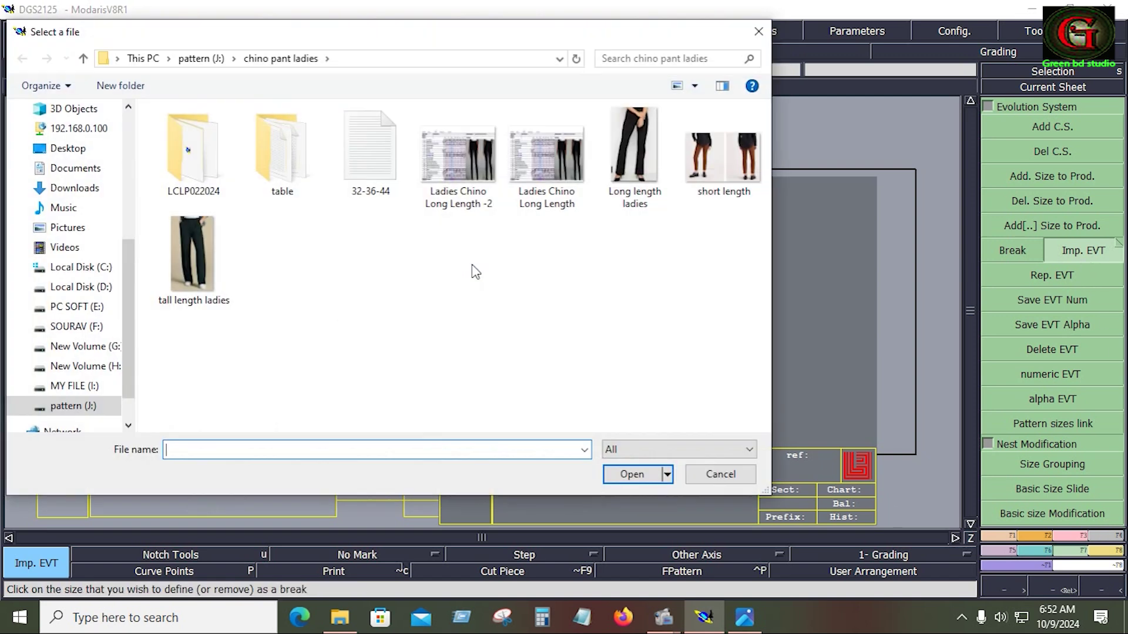
double_click(280, 191)
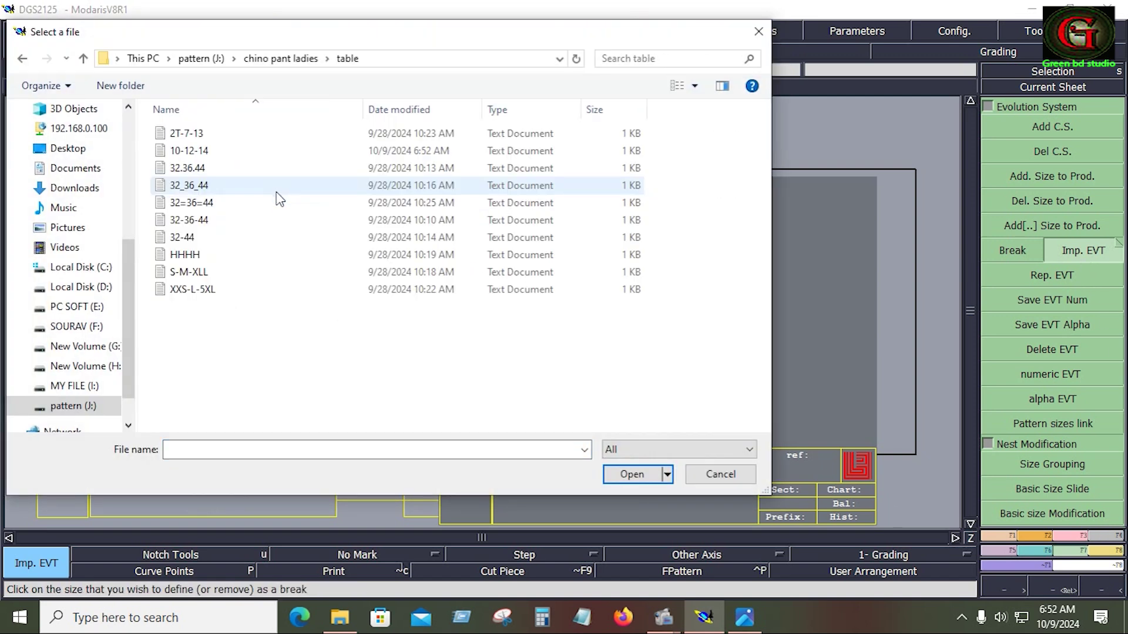
click(188, 151)
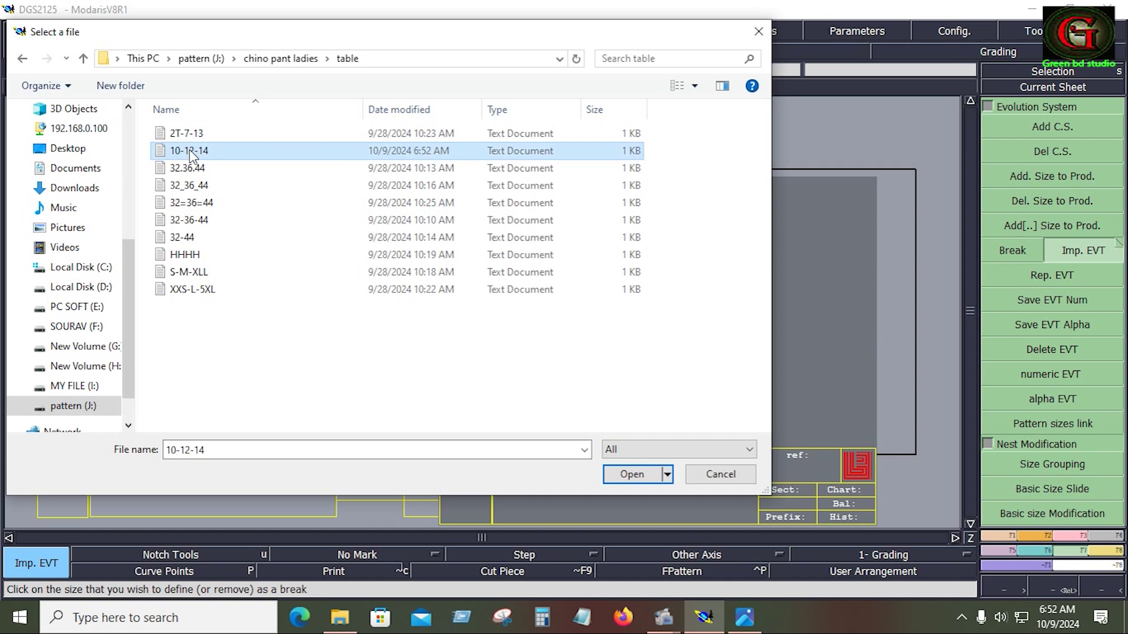
click(633, 475)
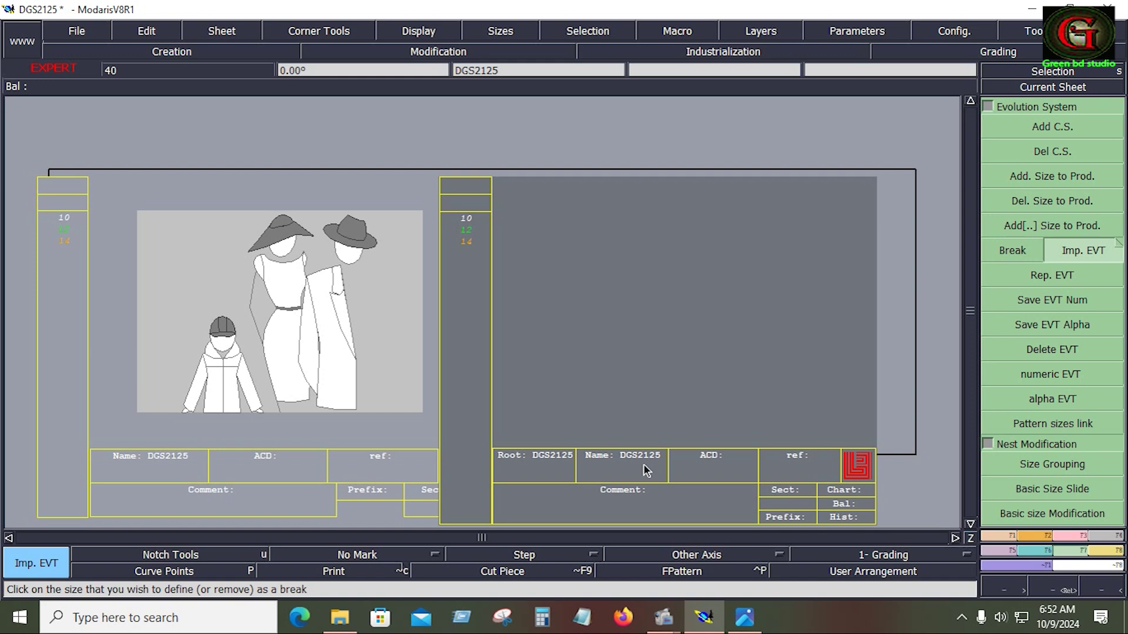
Save the DGS2125 model in its save directory and fit all sheets in the view
click(79, 30)
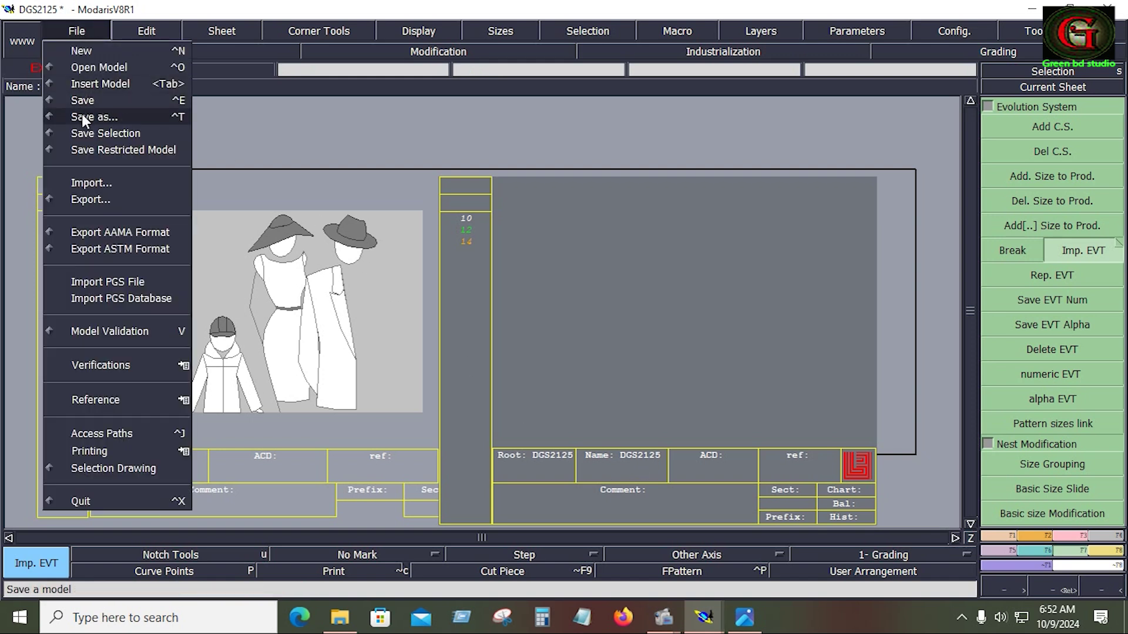
click(86, 102)
click(78, 29)
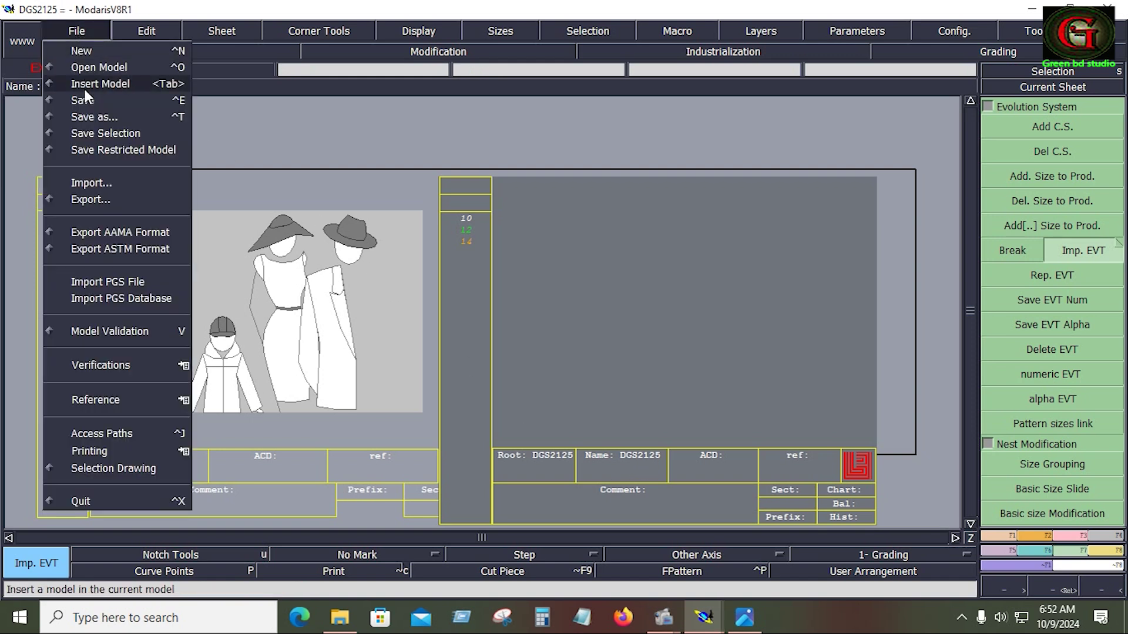
click(86, 102)
click(457, 406)
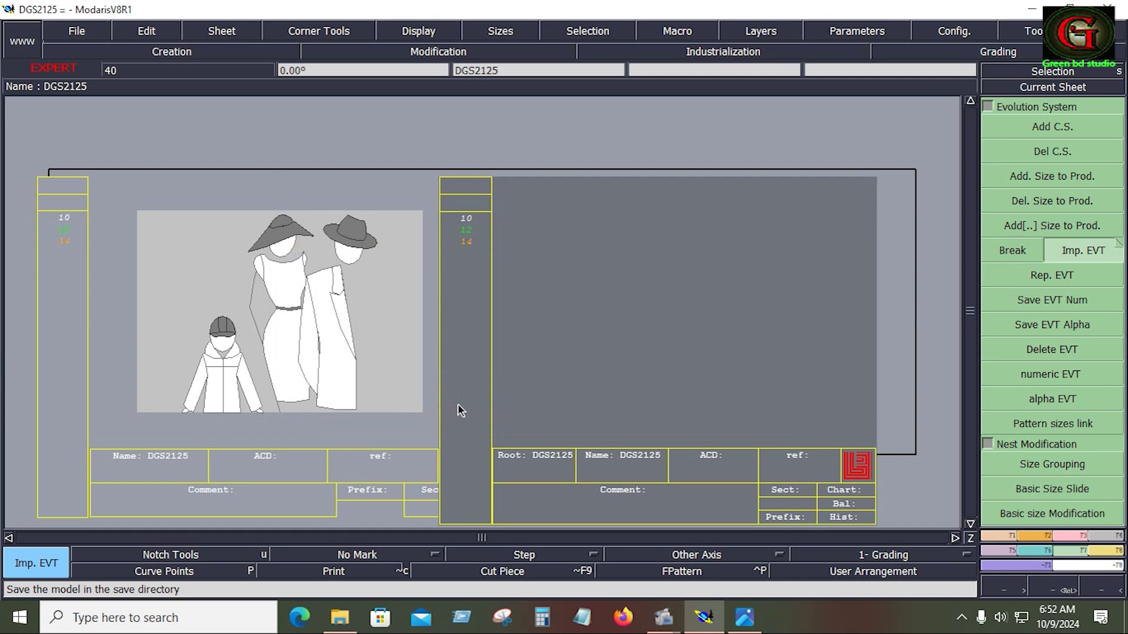
key(j)
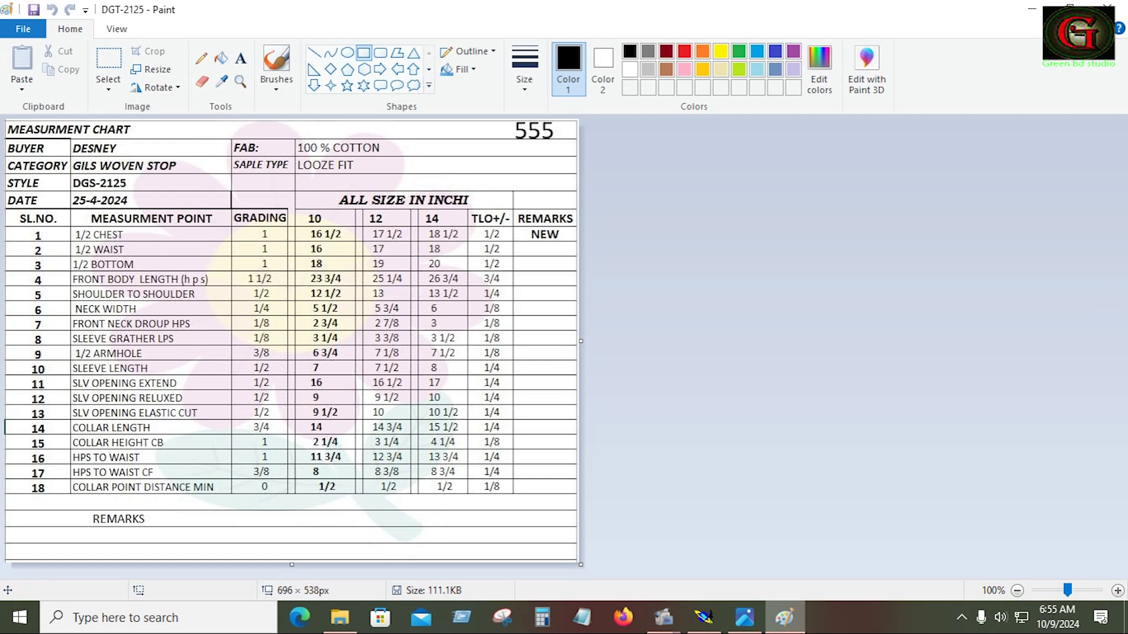
Switch to the photo viewer and examine the front and back garment sketches and construction notes in MAIN VIEW.jpg
click(745, 618)
scroll(362, 179, up, 3)
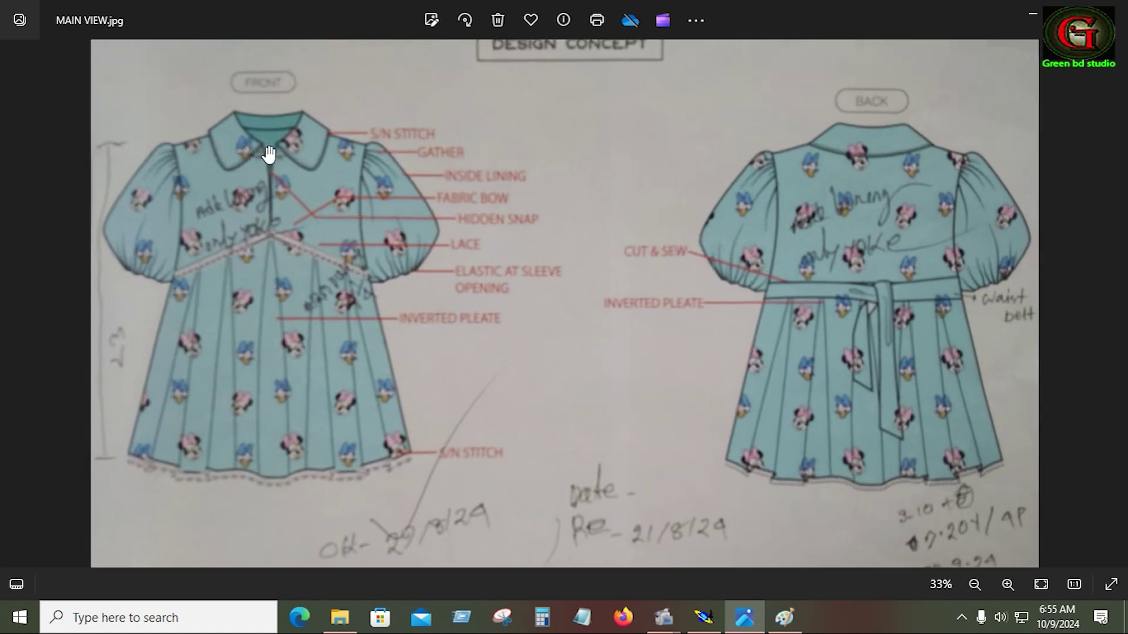
scroll(421, 176, up, 1)
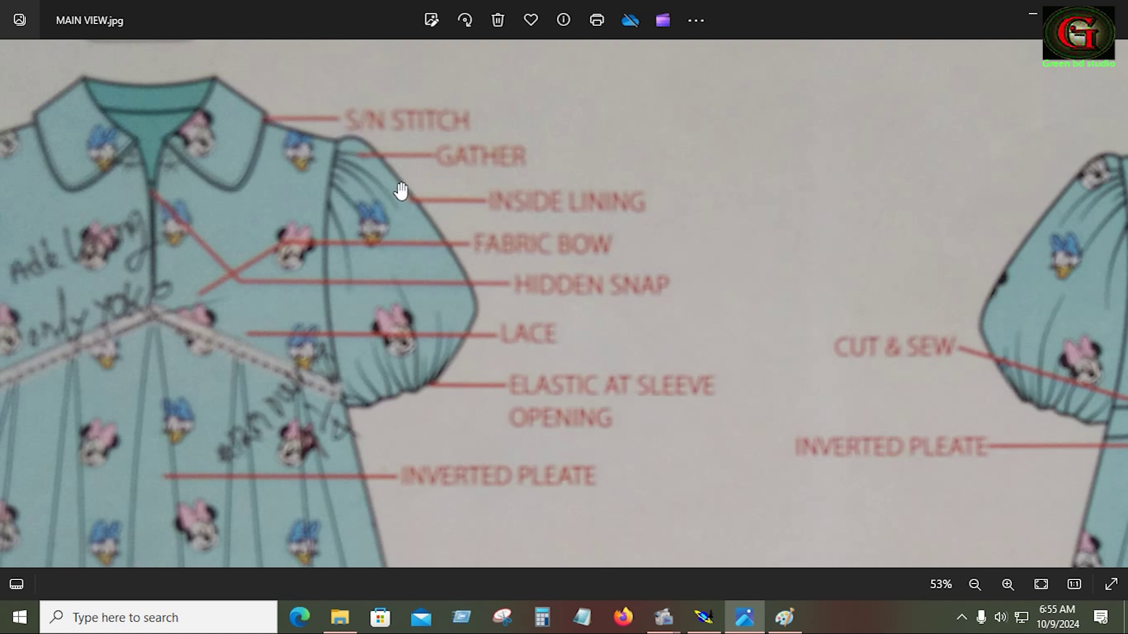
scroll(606, 210, down, 4)
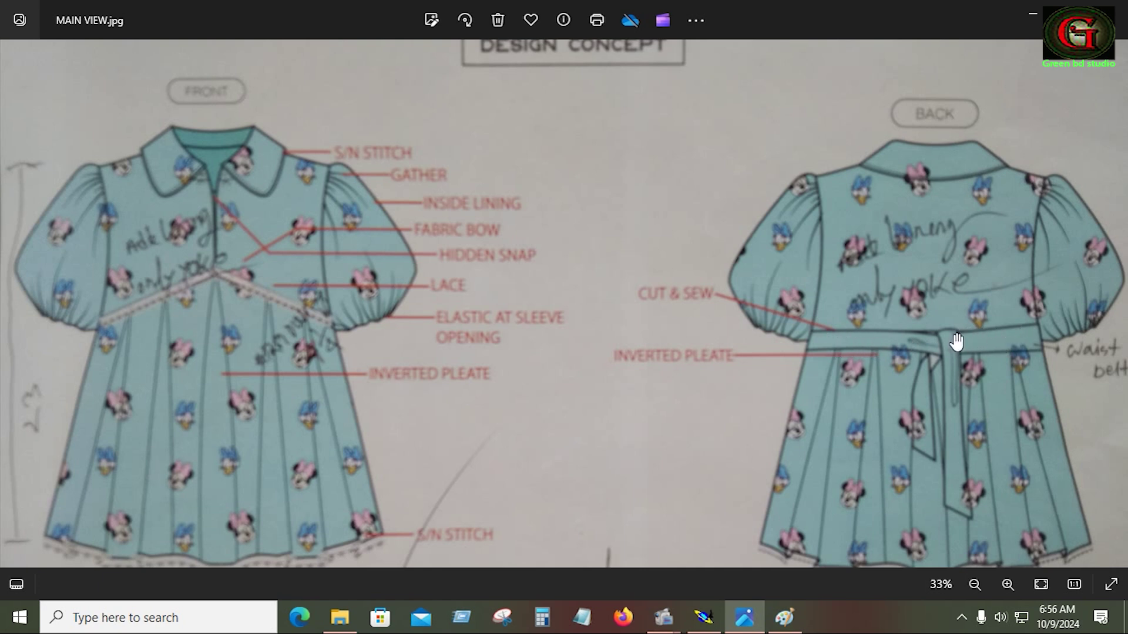
scroll(151, 323, down, 2)
scroll(146, 323, up, 2)
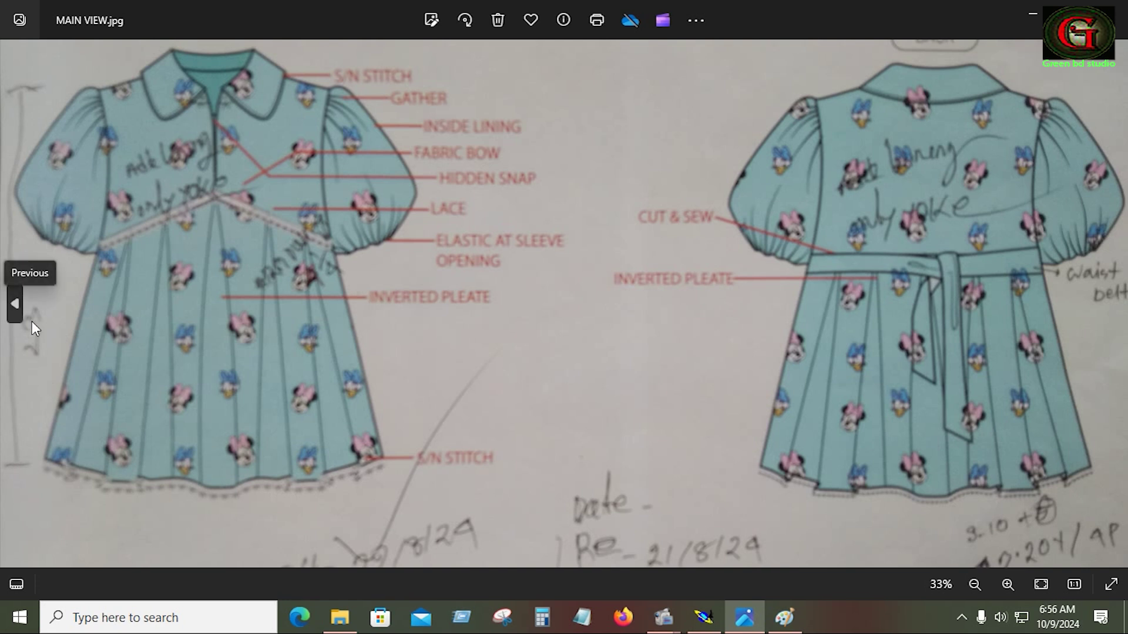
scroll(499, 369, down, 1)
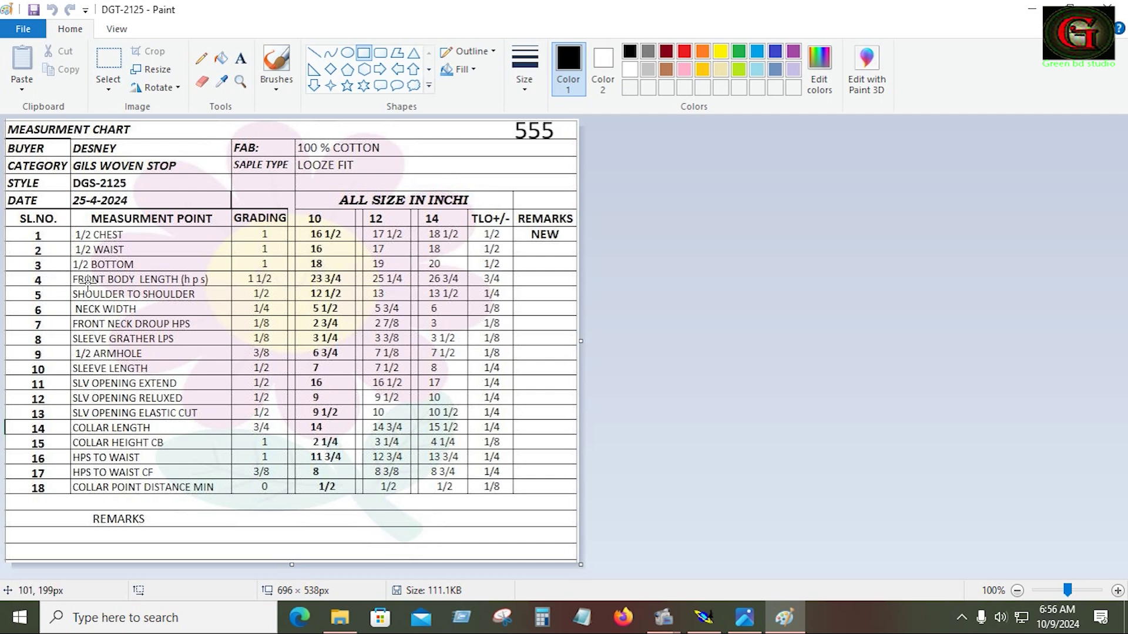
Outline the Front Body Length and 1/2 Chest rows up to the size 10 column in the measurement chart in Paint
drag(69, 271, 361, 288)
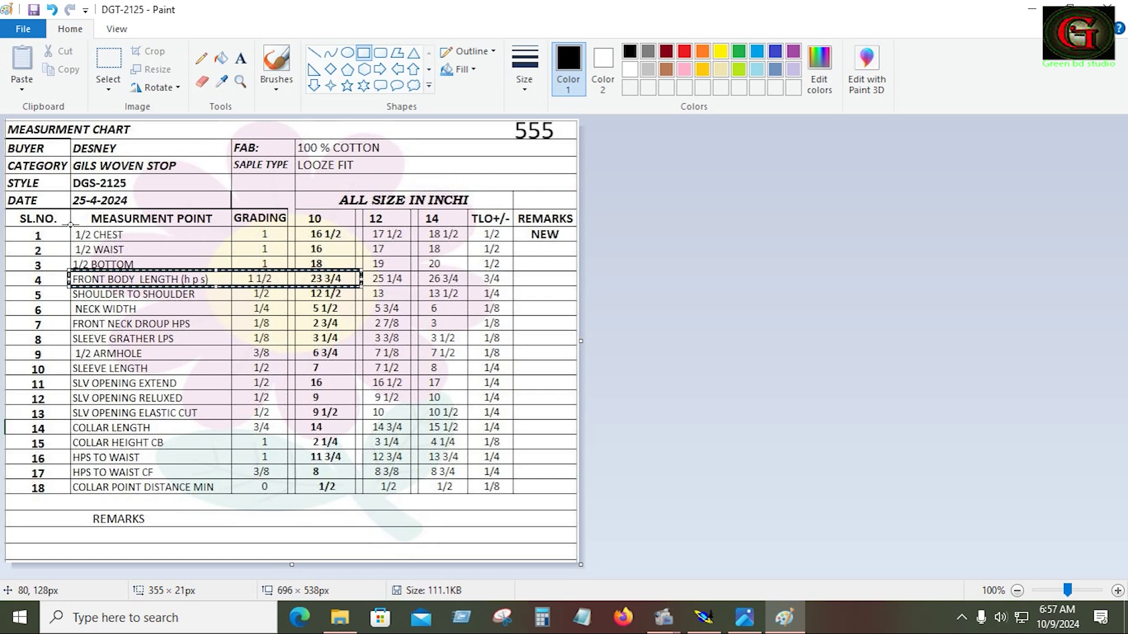
mouse_move(71, 224)
mouse_down()
mouse_move(126, 243)
mouse_move(360, 241)
mouse_up()
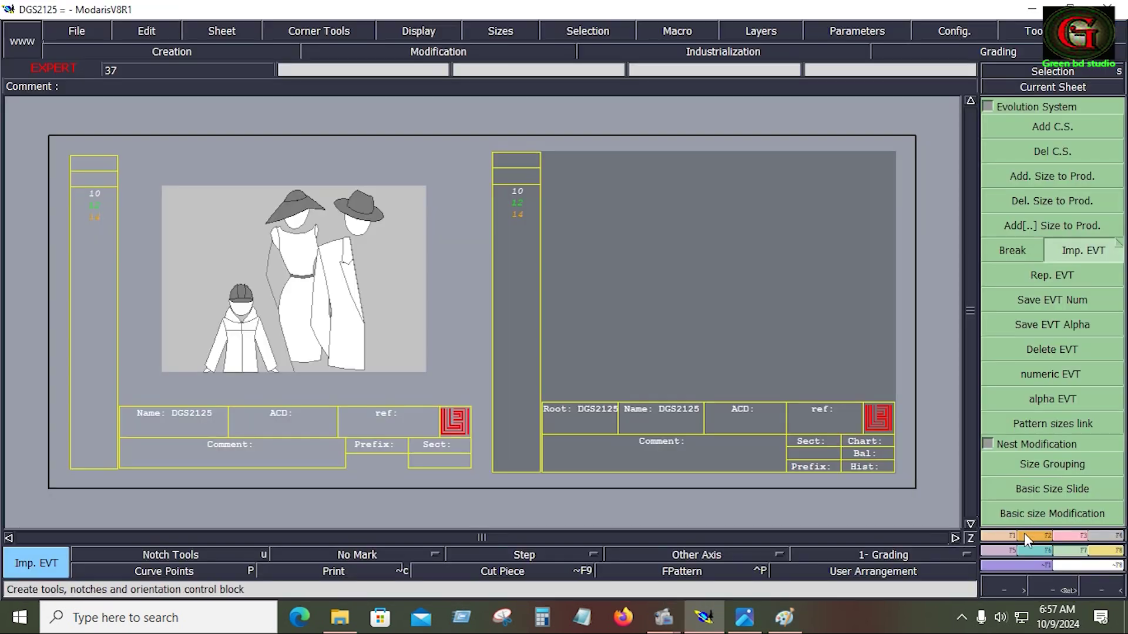
Return to Modaris and construct a rectangle 23.75 inches wide and 8.25 inches high on the empty pattern sheet
click(1035, 537)
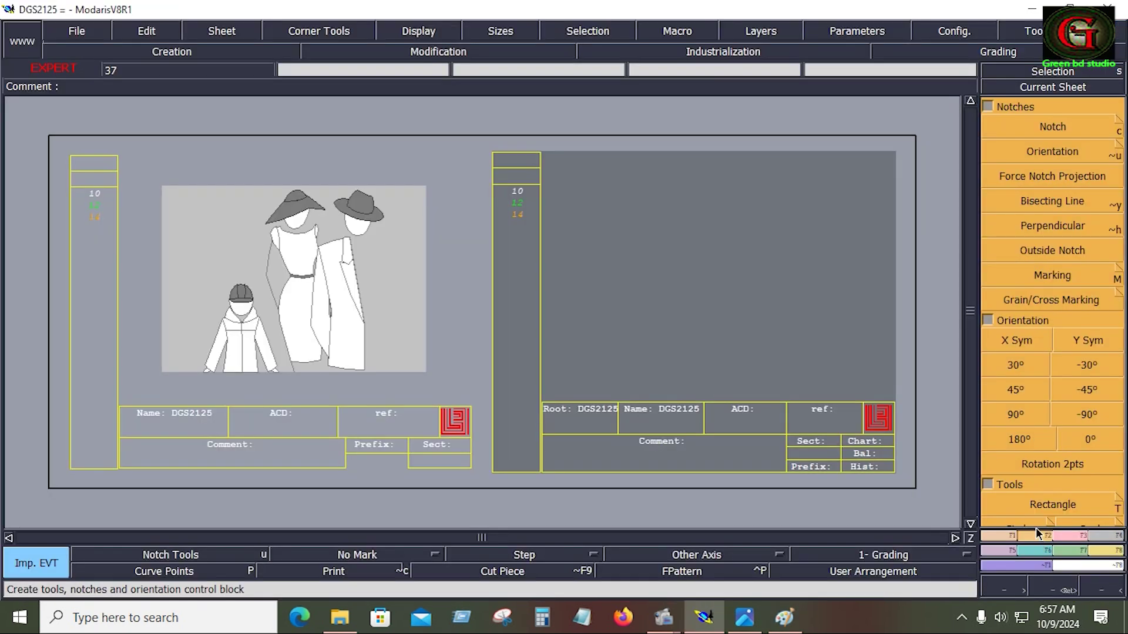
click(1065, 502)
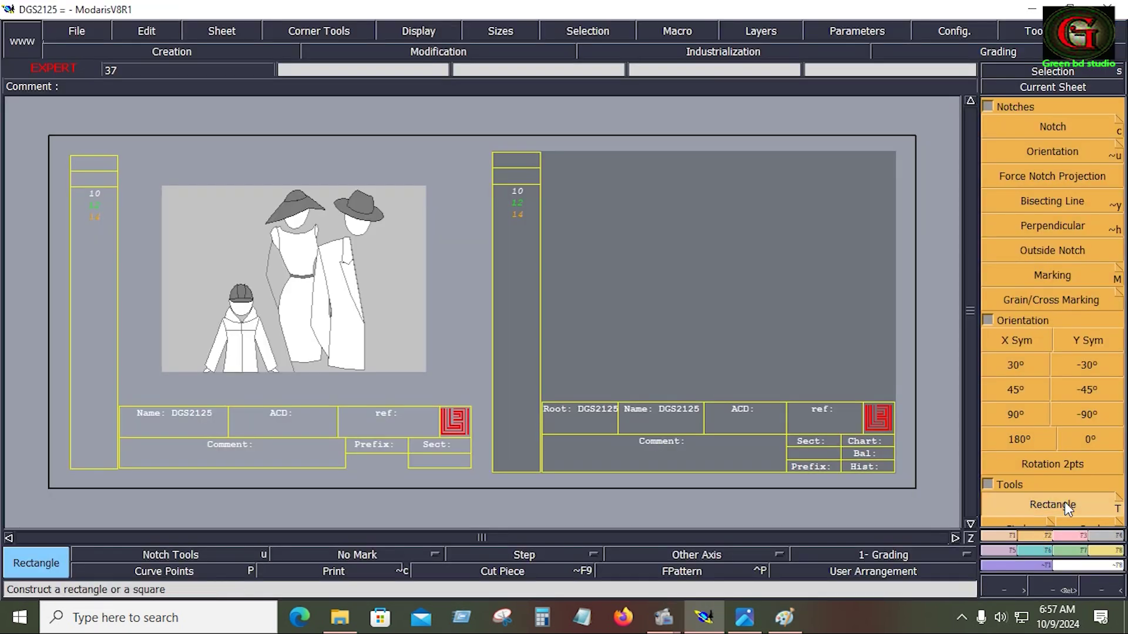
click(820, 340)
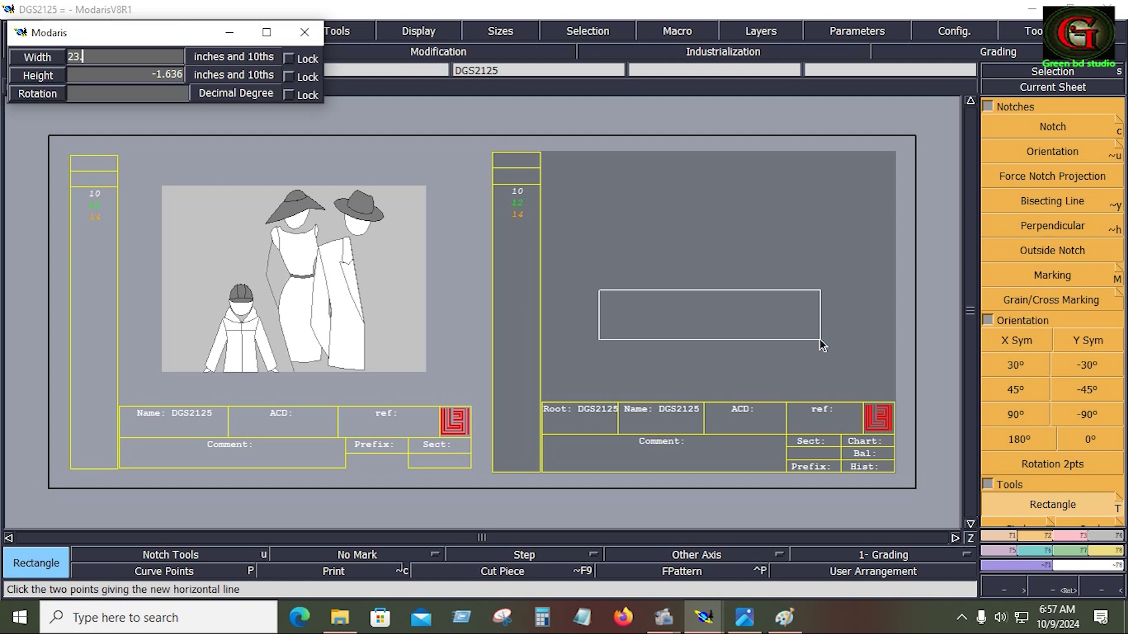
key(Return)
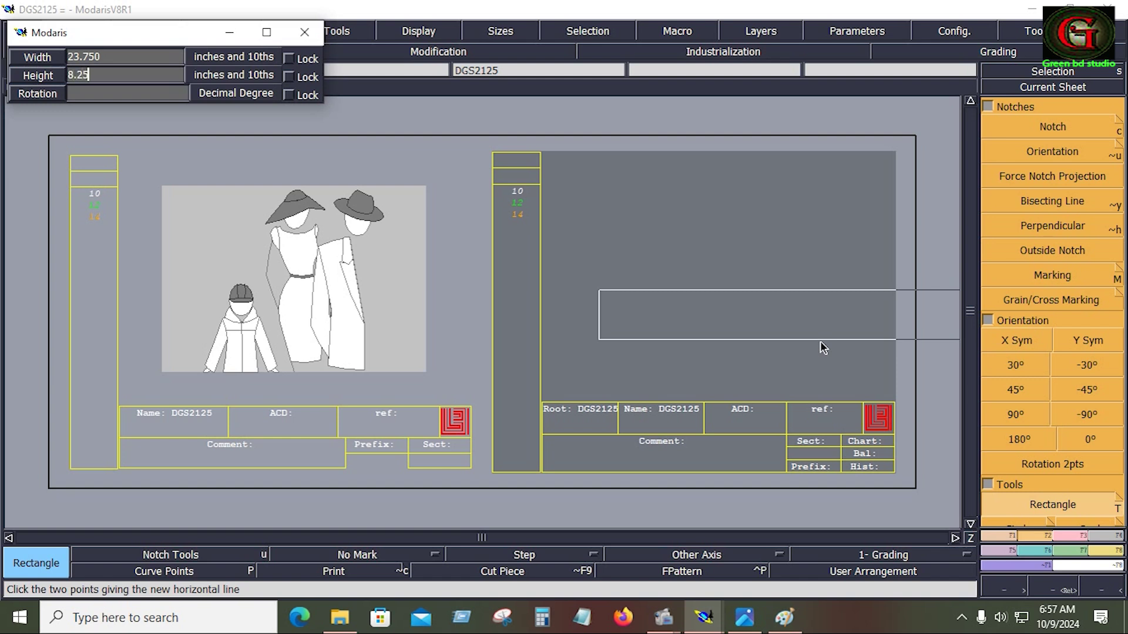
key(Return)
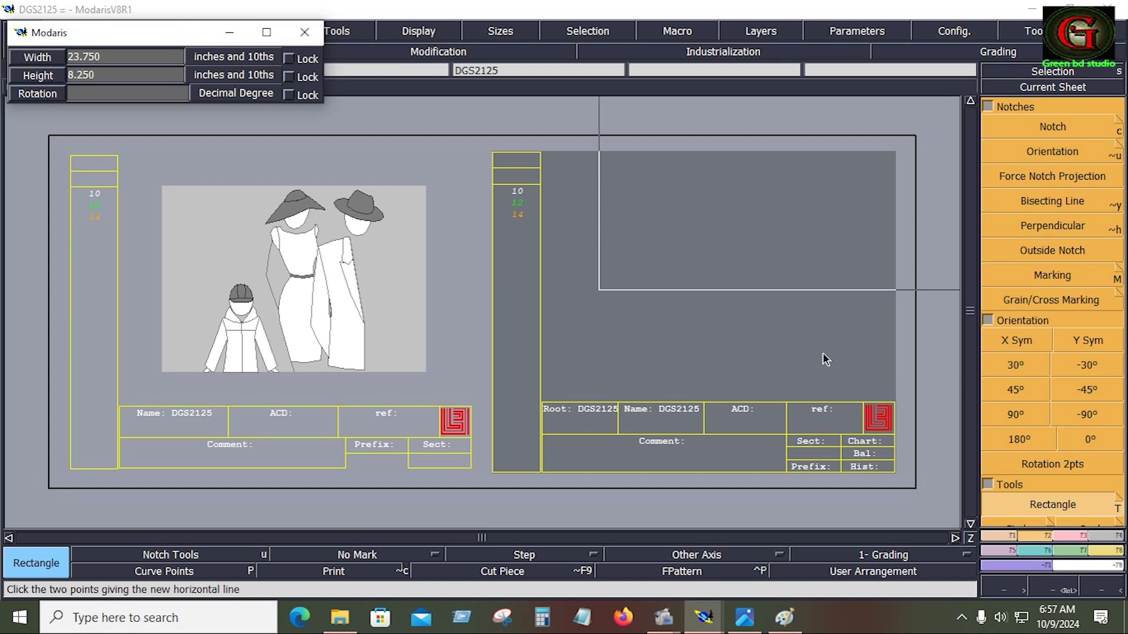
key(Home)
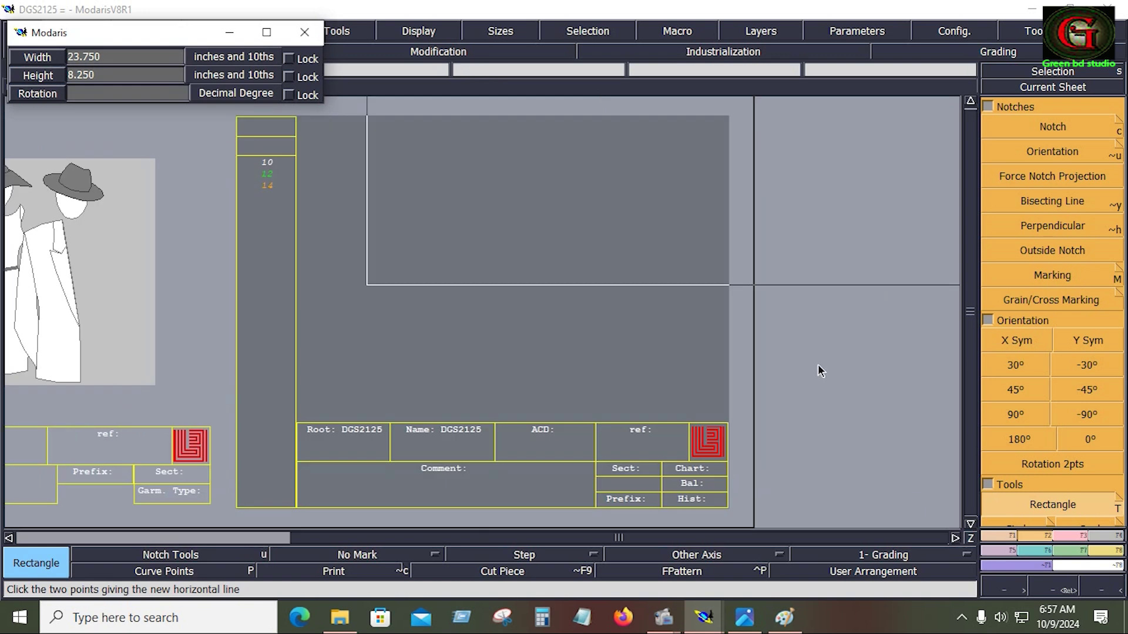
click(866, 382)
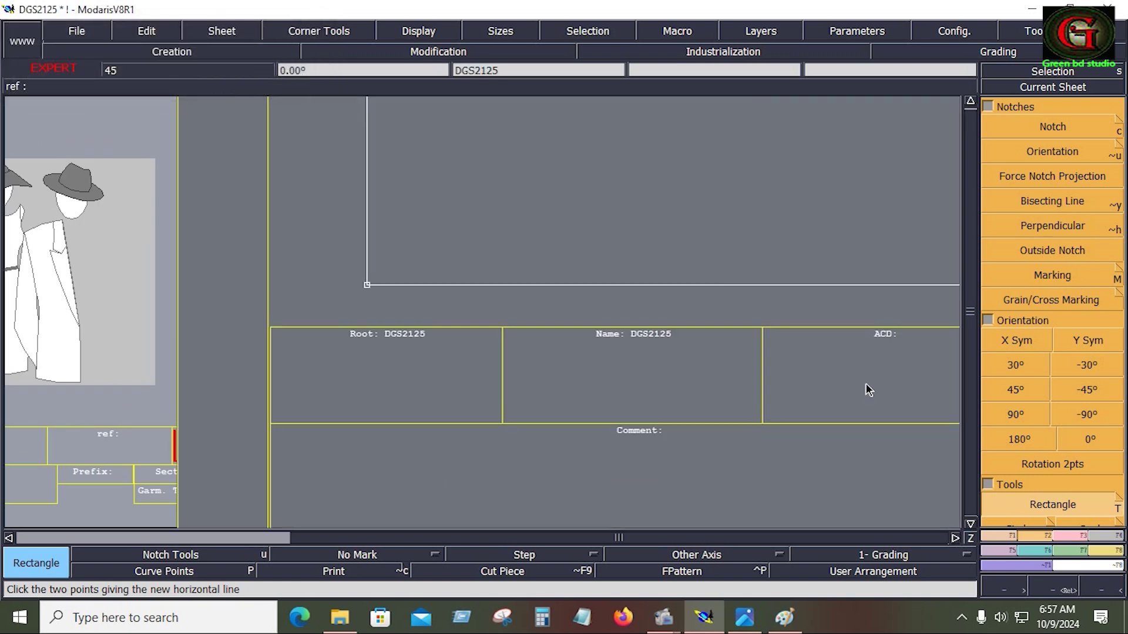
Switch to the measurement chart in Paint and outline the Neck Width and Front Neck Droup HPS rows up to the size 10 column
key(Home)
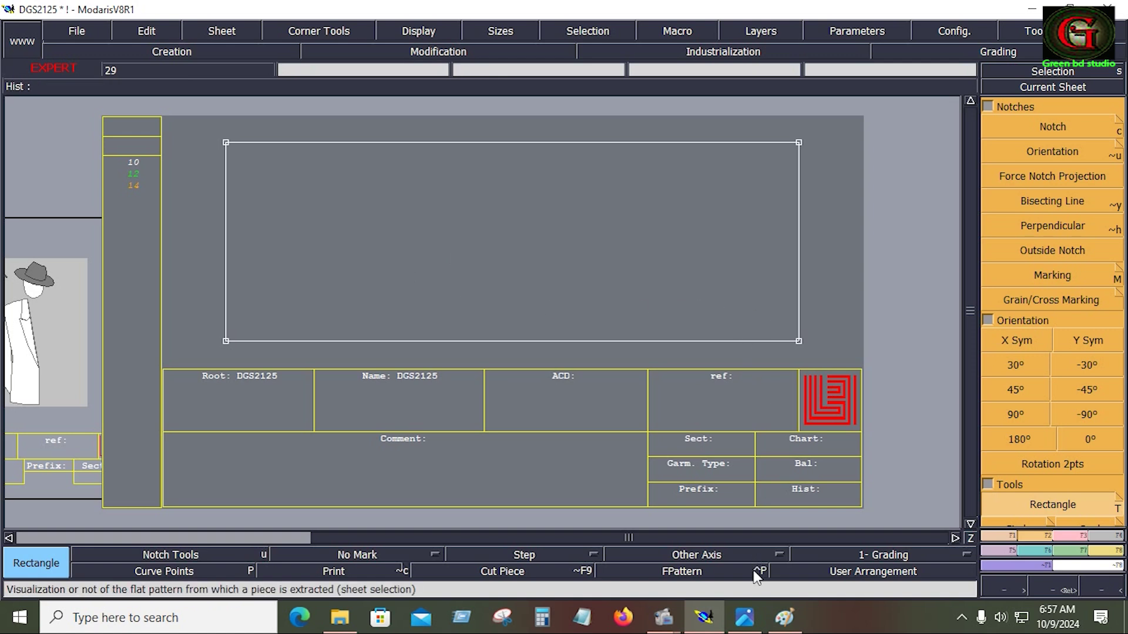
click(784, 618)
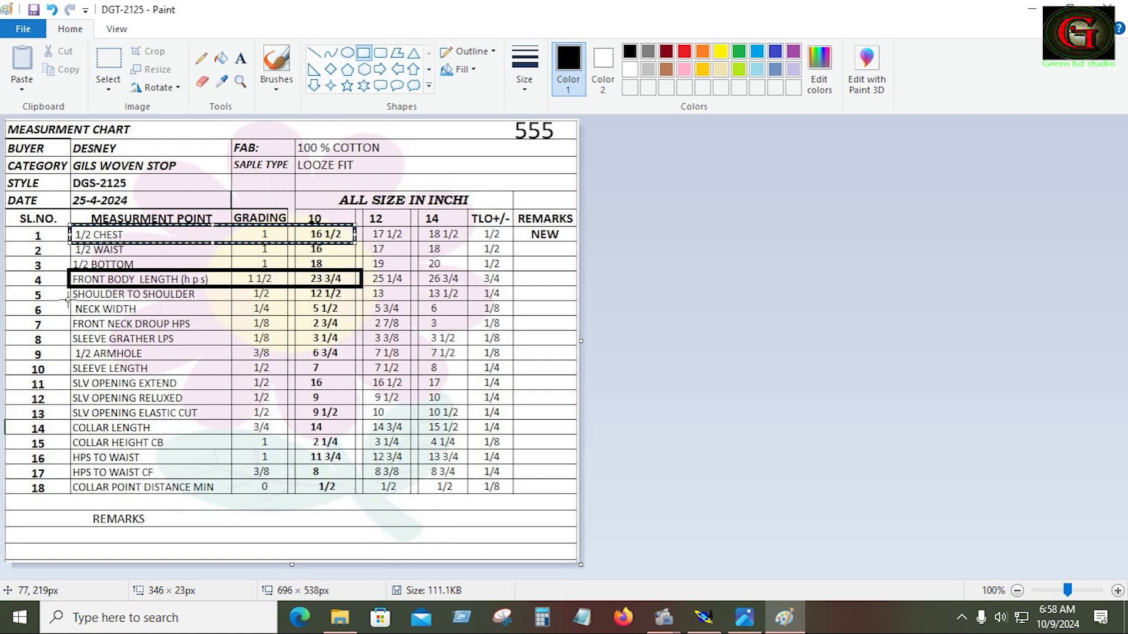
drag(69, 300, 356, 315)
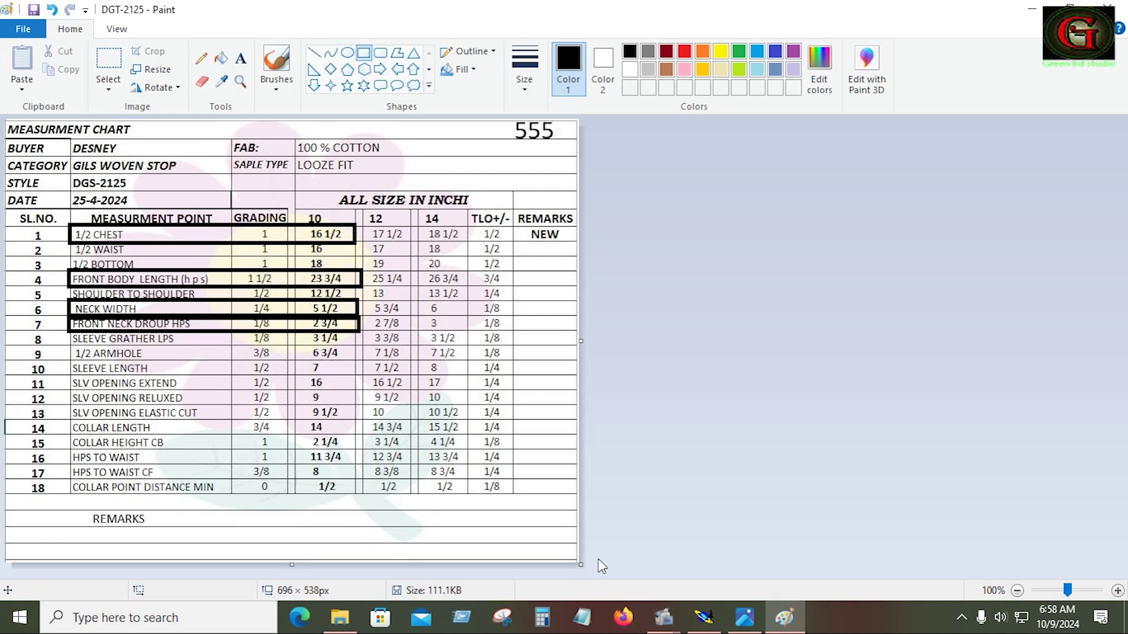
Return to Modaris and add a developed point at -2.750 inches from the rectangle's lower-right corner along its lower edge
click(703, 617)
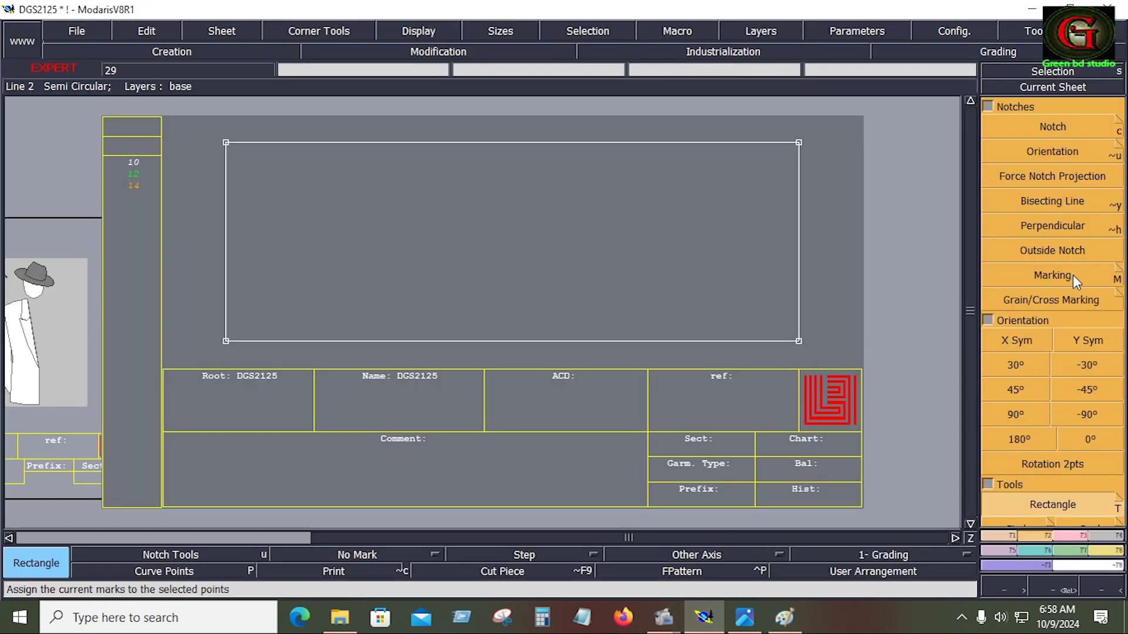
click(995, 537)
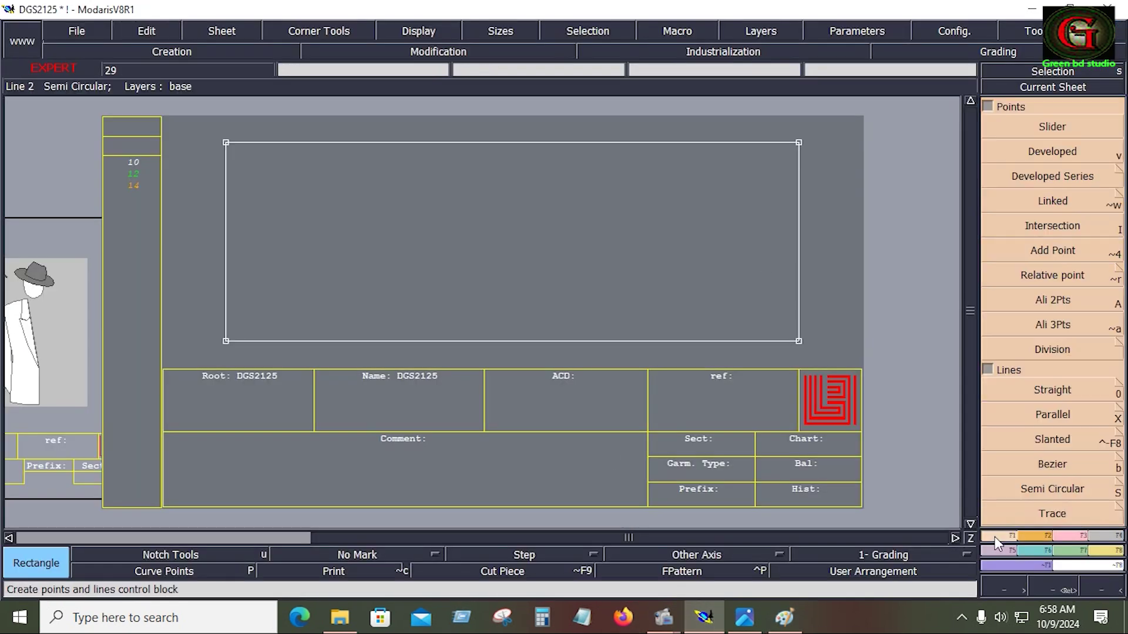
click(1044, 154)
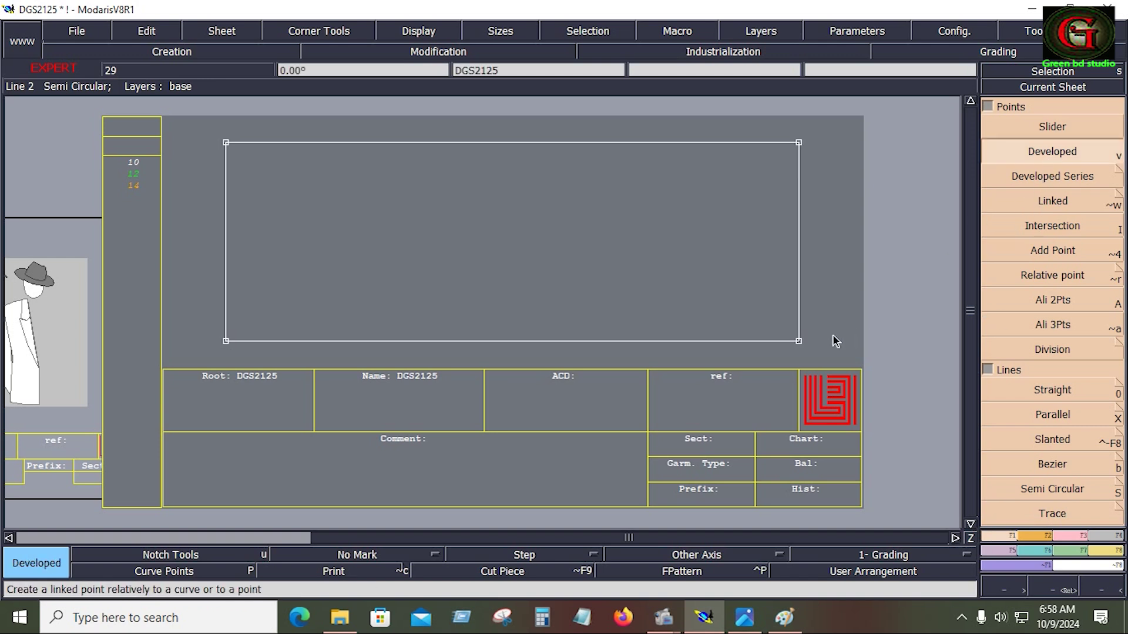
click(800, 342)
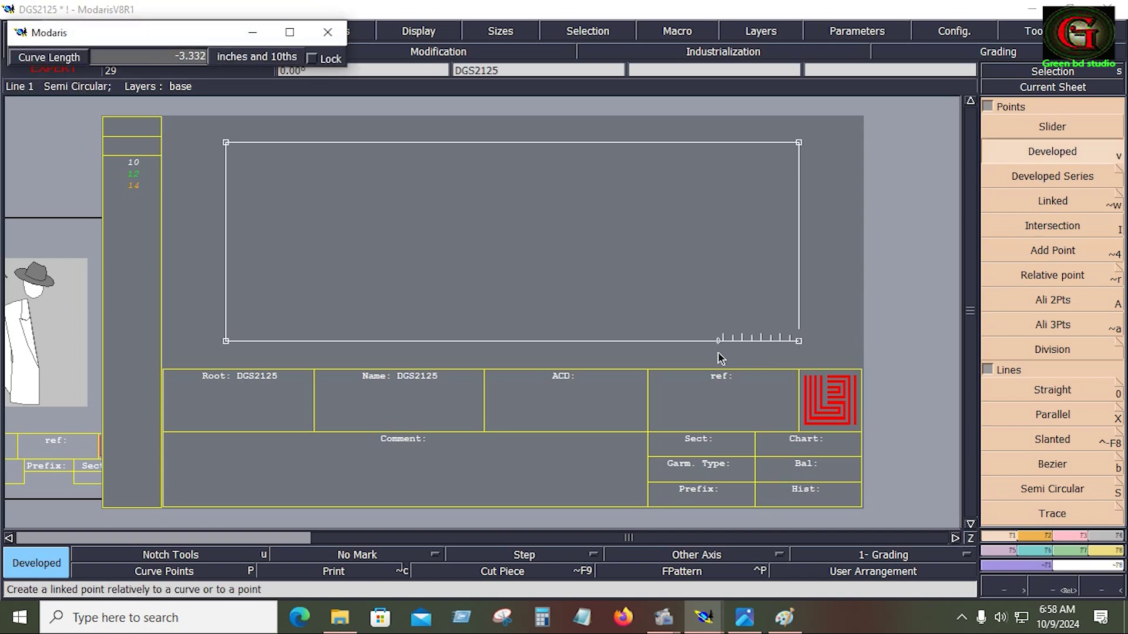
key(BackSpace)
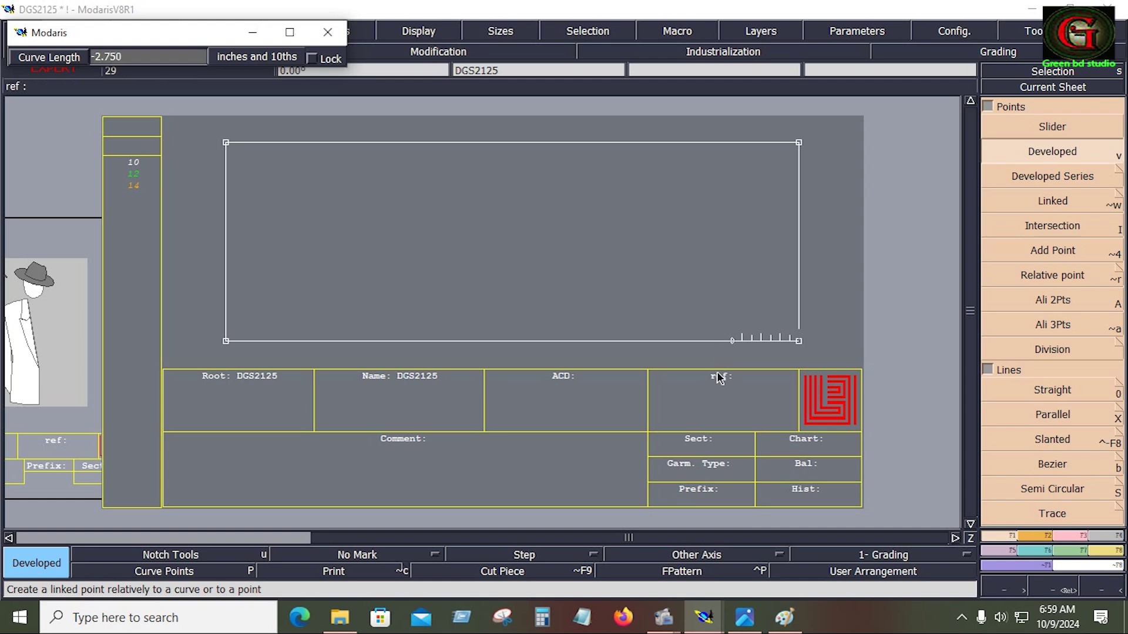
key(Return)
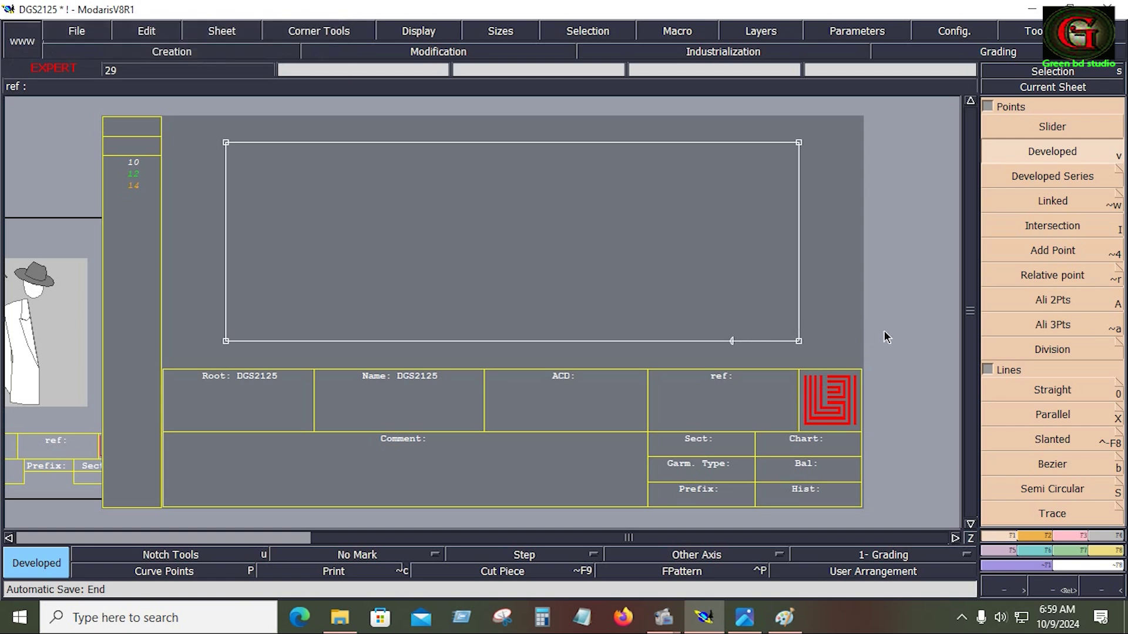
Add a developed point 2.750 inches up the rectangle's right edge from the lower-right corner
click(799, 341)
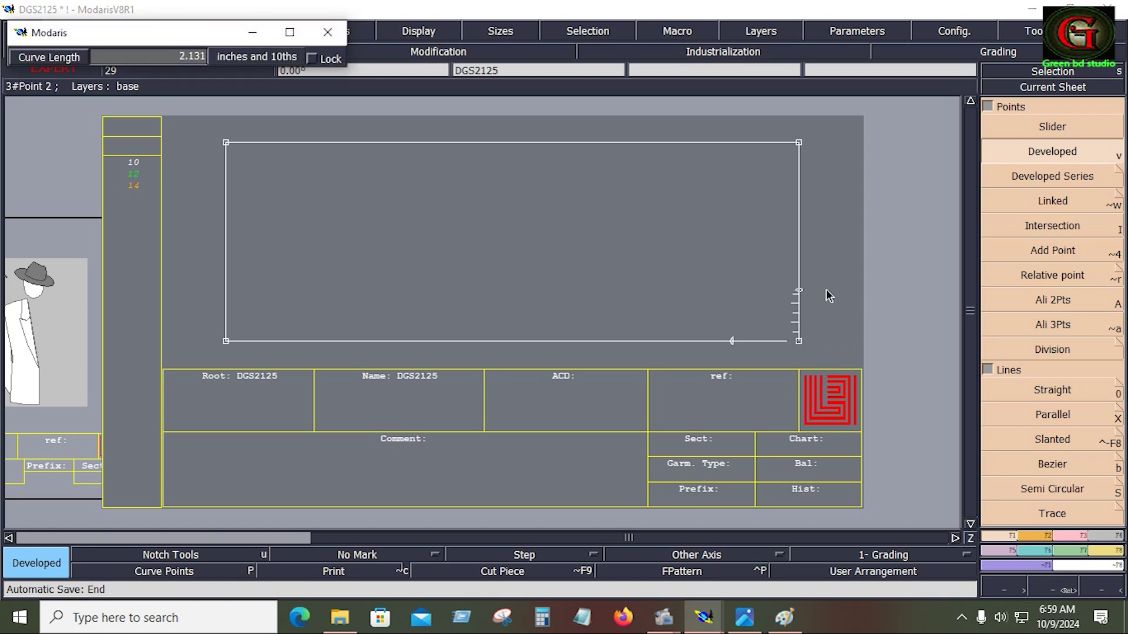
key(Down)
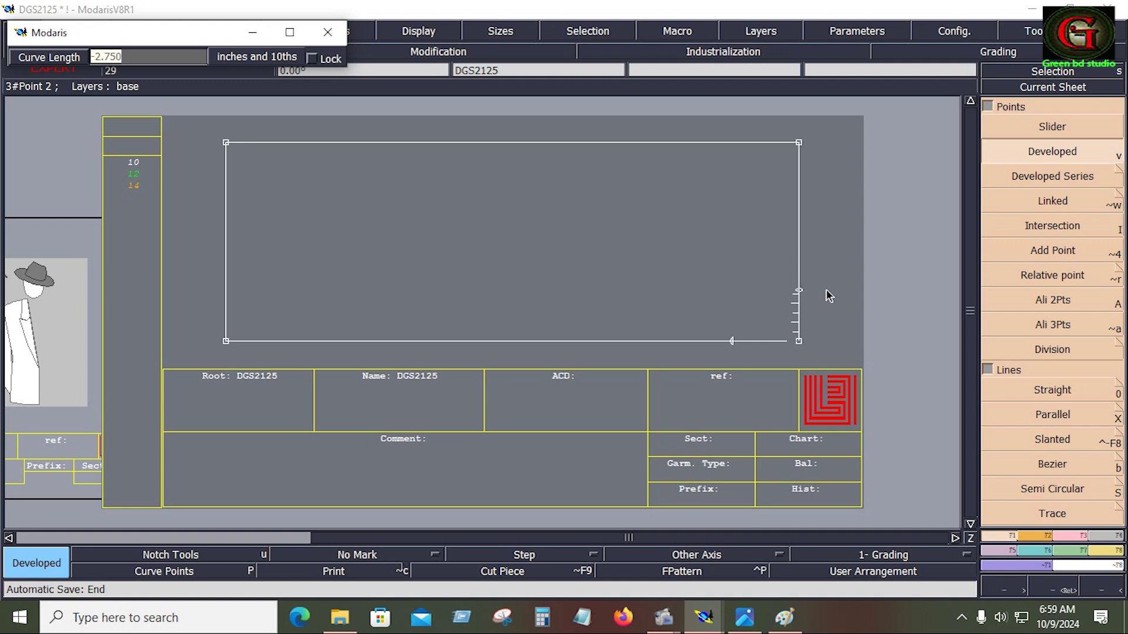
key(Left)
double_click(139, 59)
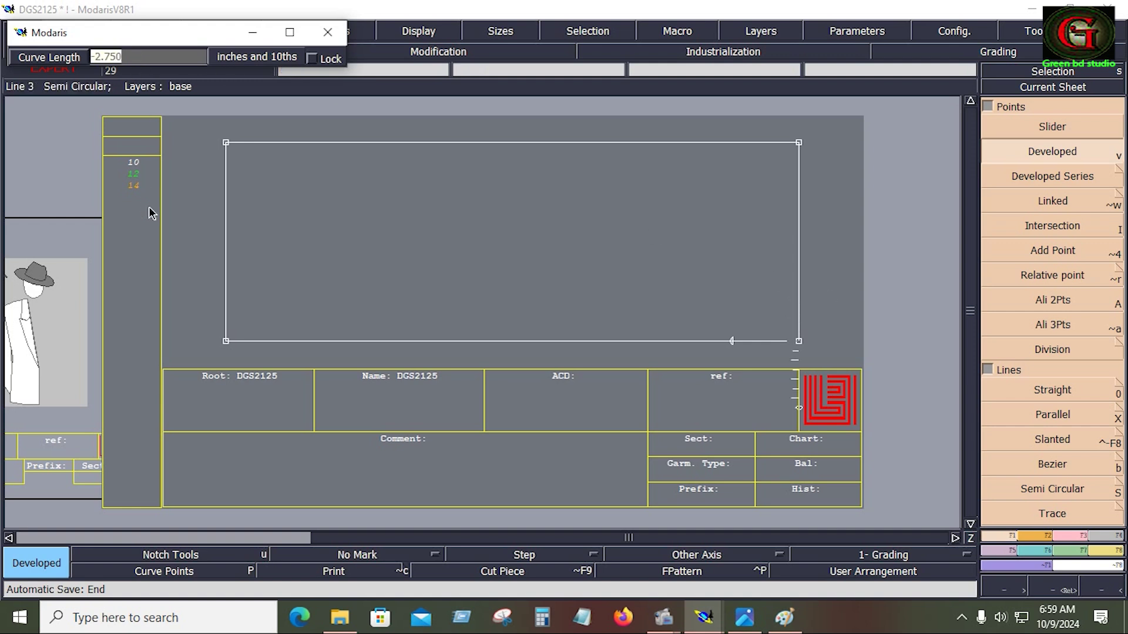
key(BackSpace)
text(2.750)
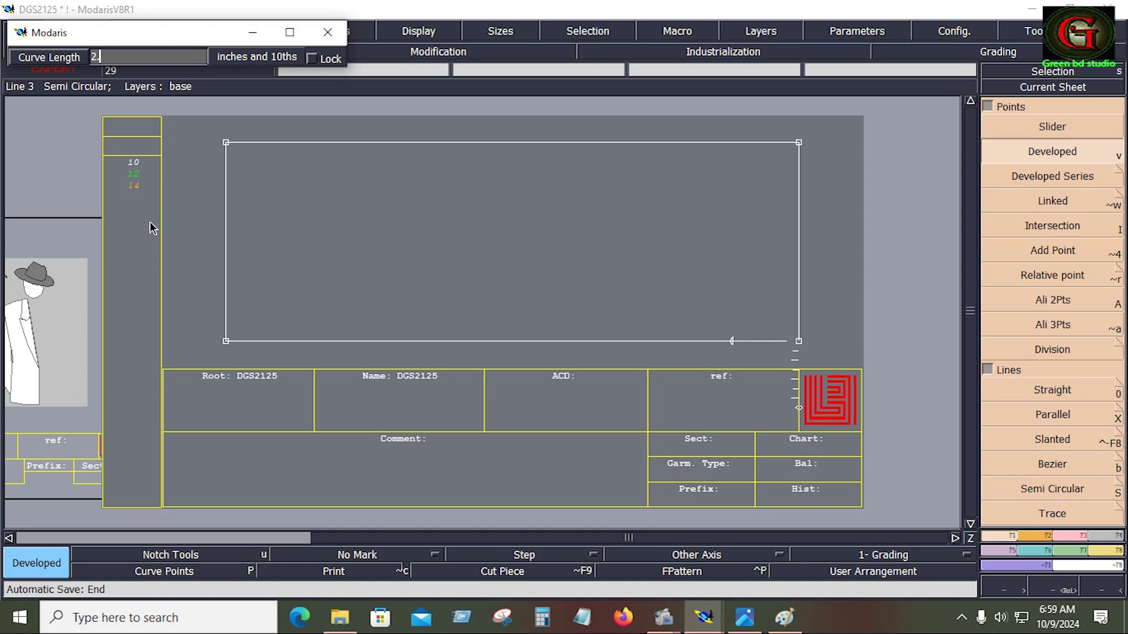
key(Return)
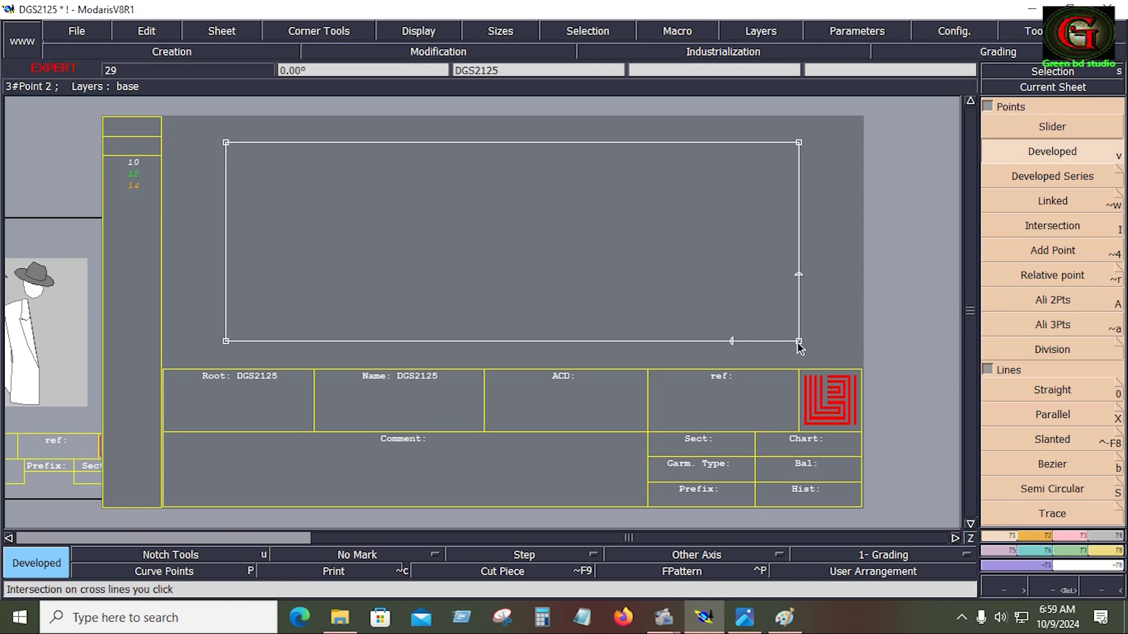
Add another developed point on the rectangle's lower edge at a curve length of -1.125 inches from the lower-right corner
click(771, 342)
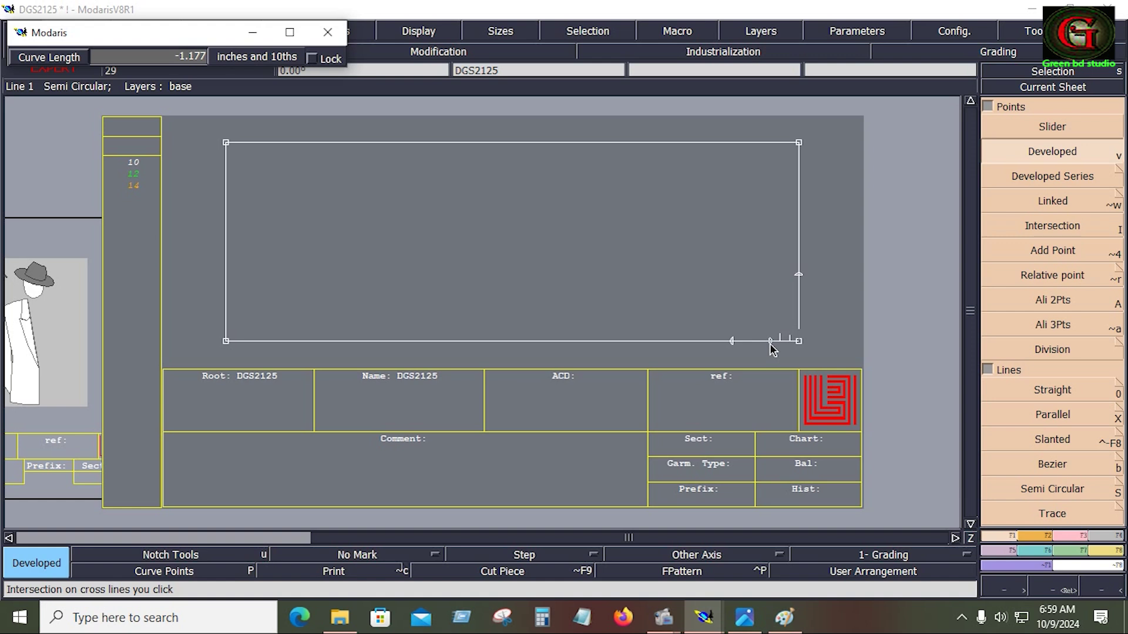
text(2.750)
text(-)
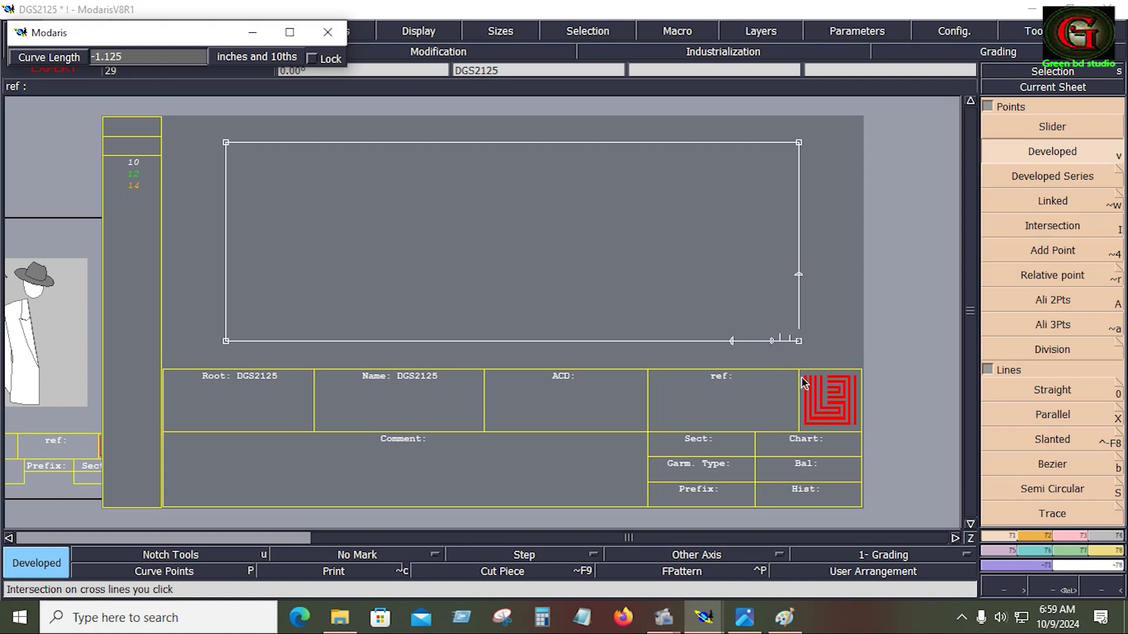
key(Return)
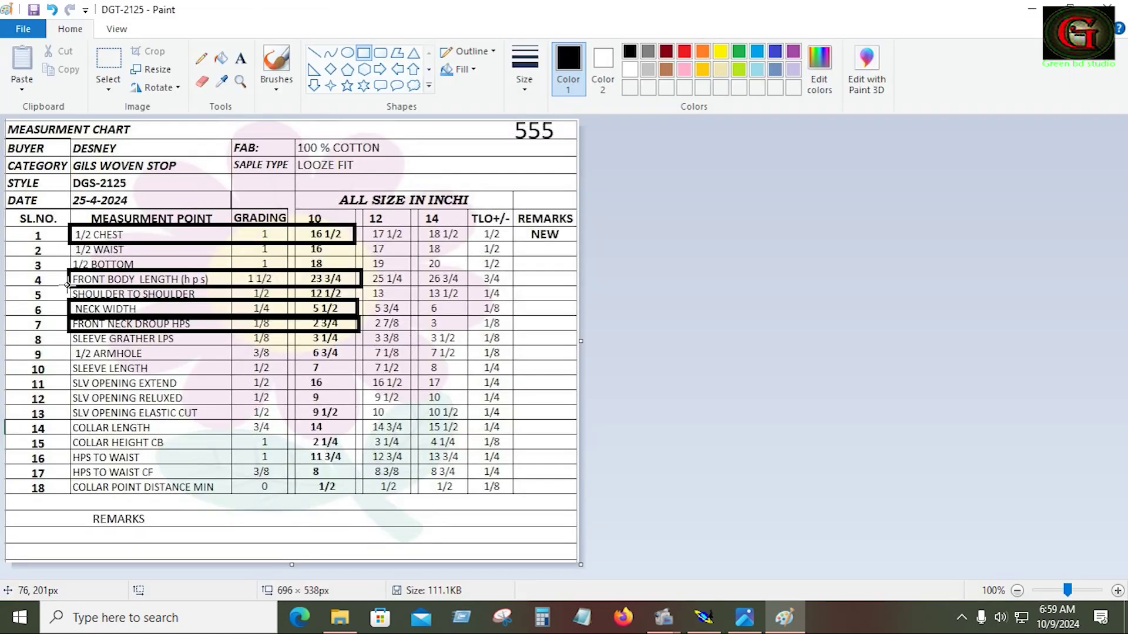
Outline the Shoulder to Shoulder row in Paint and draw a vertical 6.250-inch Bezier line in Modaris from the 1.125-inch point on the lower edge
mouse_move(68, 286)
mouse_down()
mouse_move(184, 316)
mouse_move(361, 313)
mouse_move(358, 302)
mouse_up()
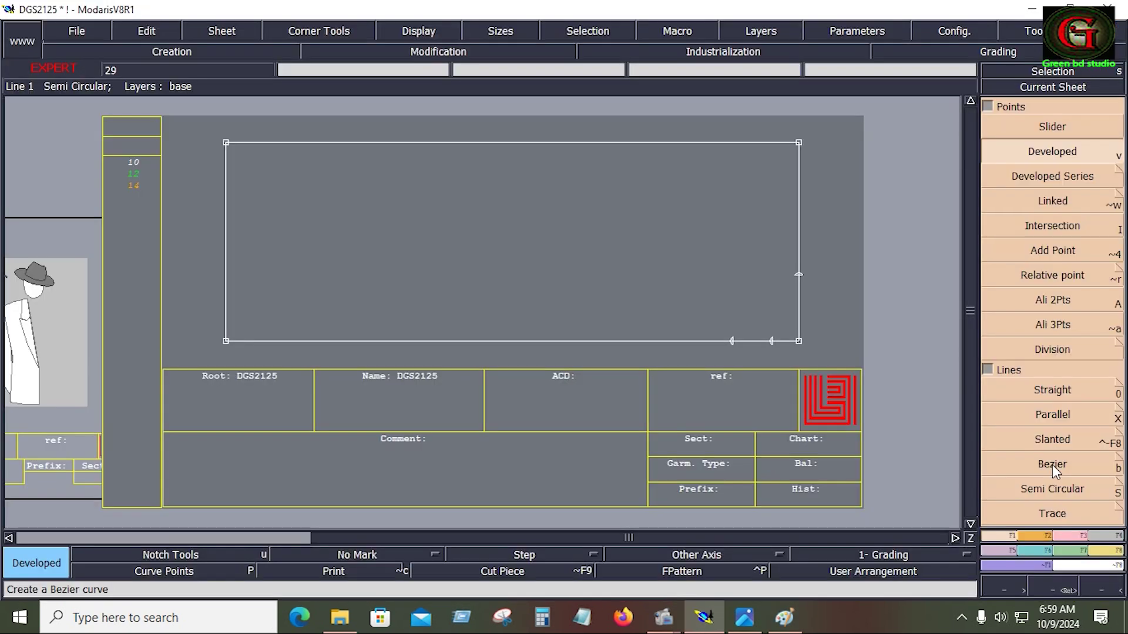
key(b)
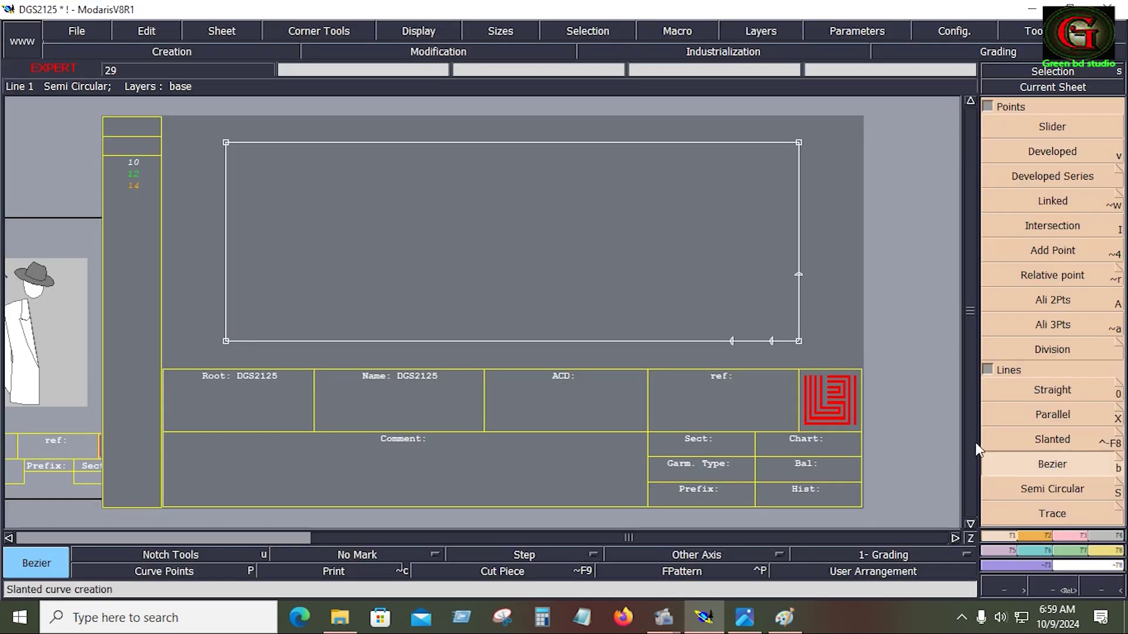
click(772, 342)
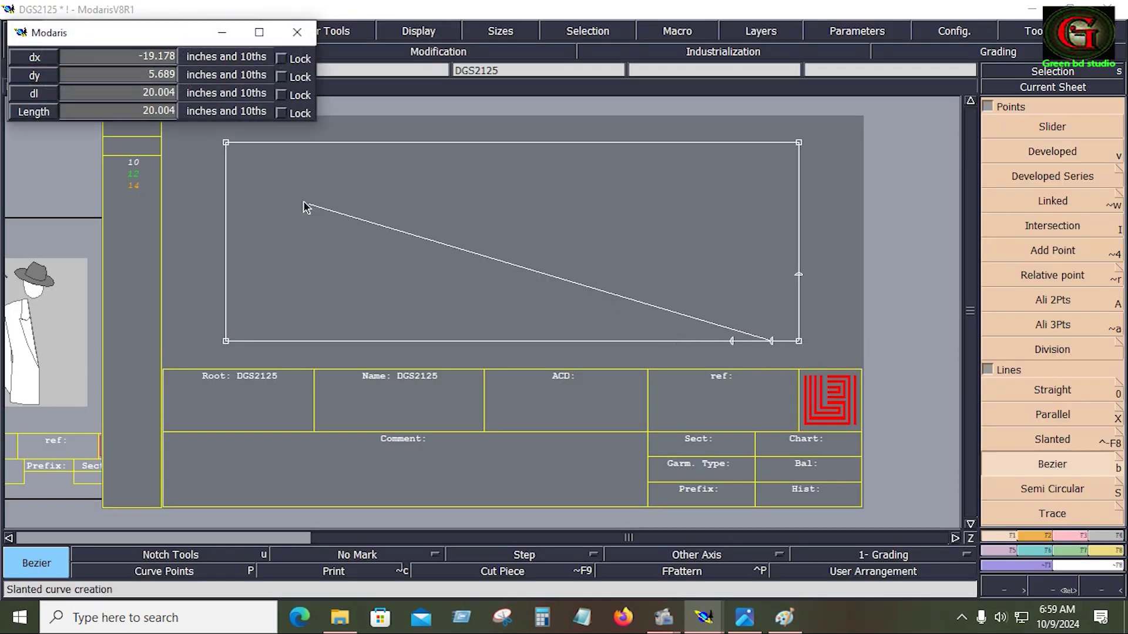
click(107, 99)
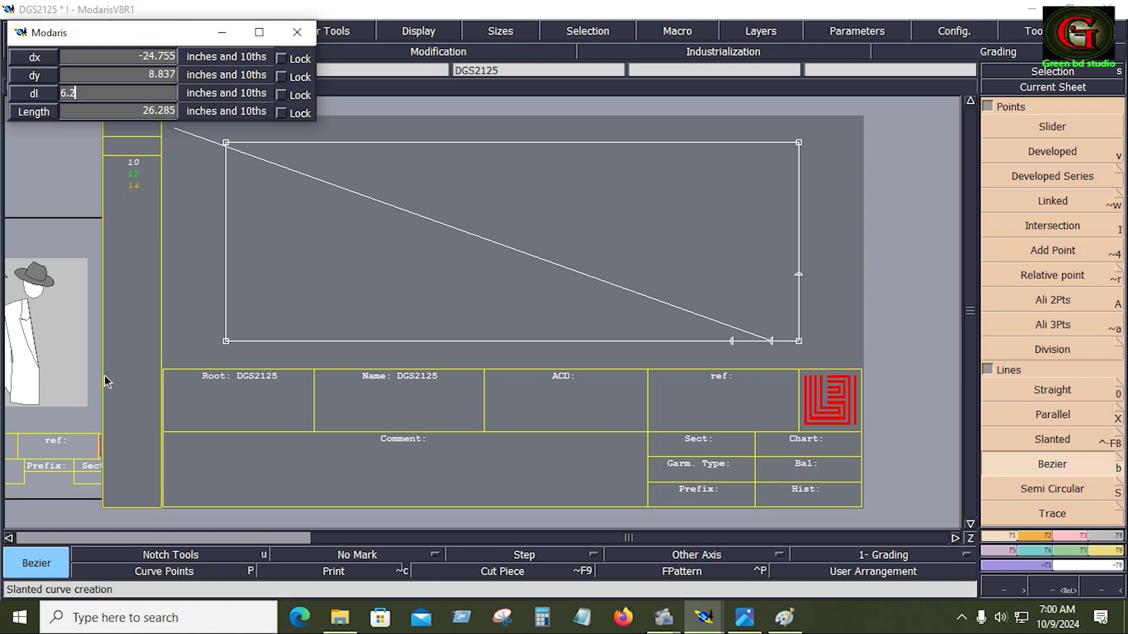
key(Return)
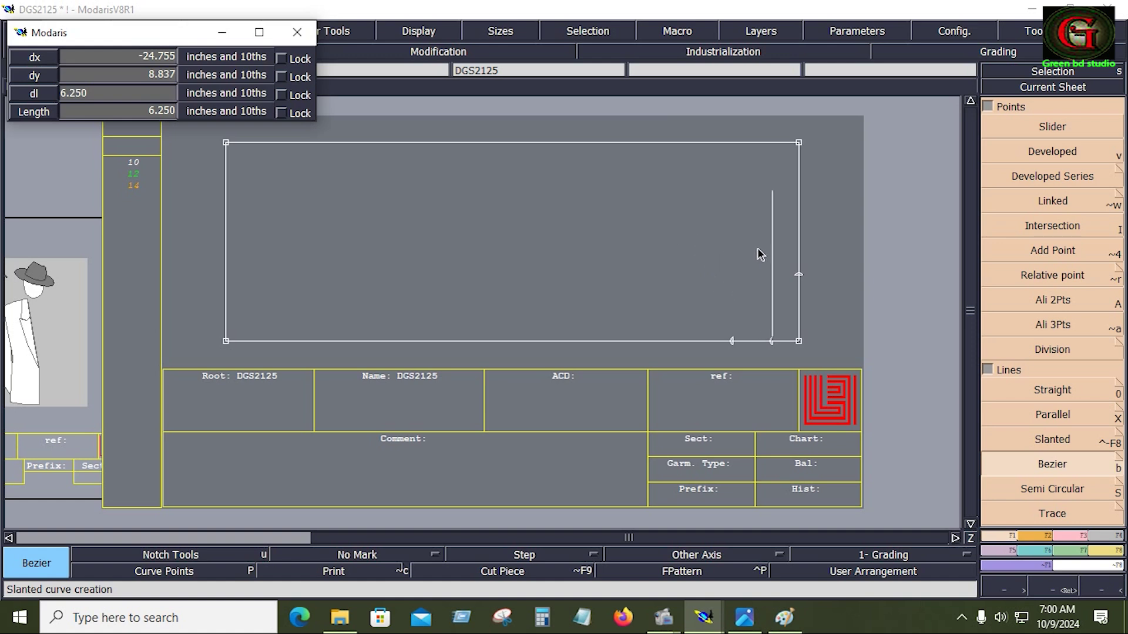
click(775, 207)
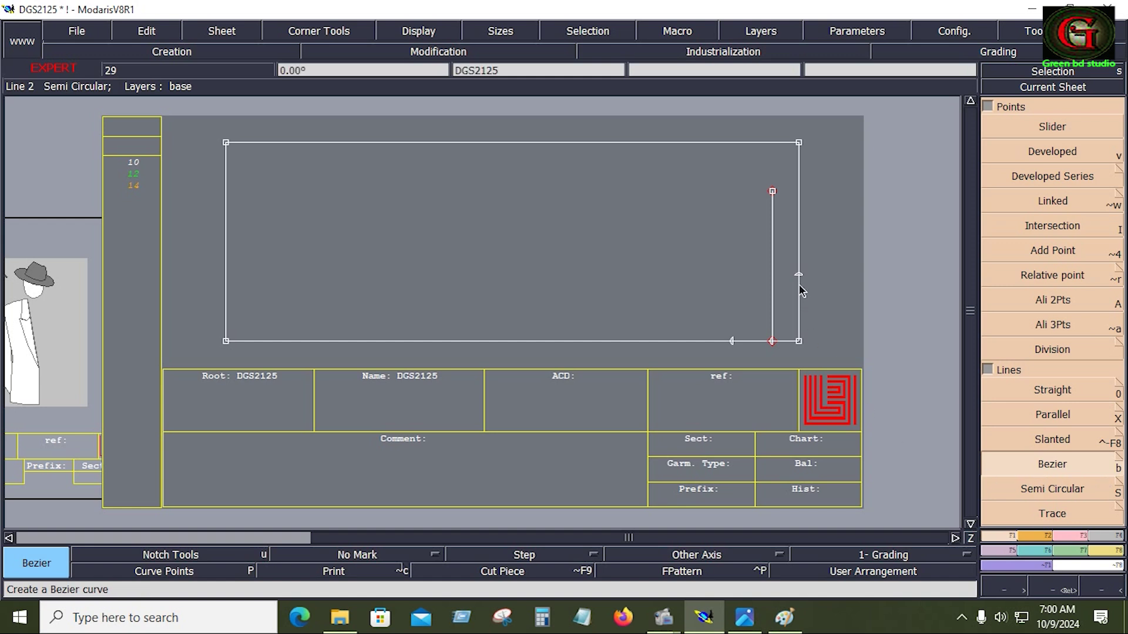
Insert curve points at the two 2.750-inch developed points on the rectangle's right and lower edges
click(1077, 536)
click(1058, 414)
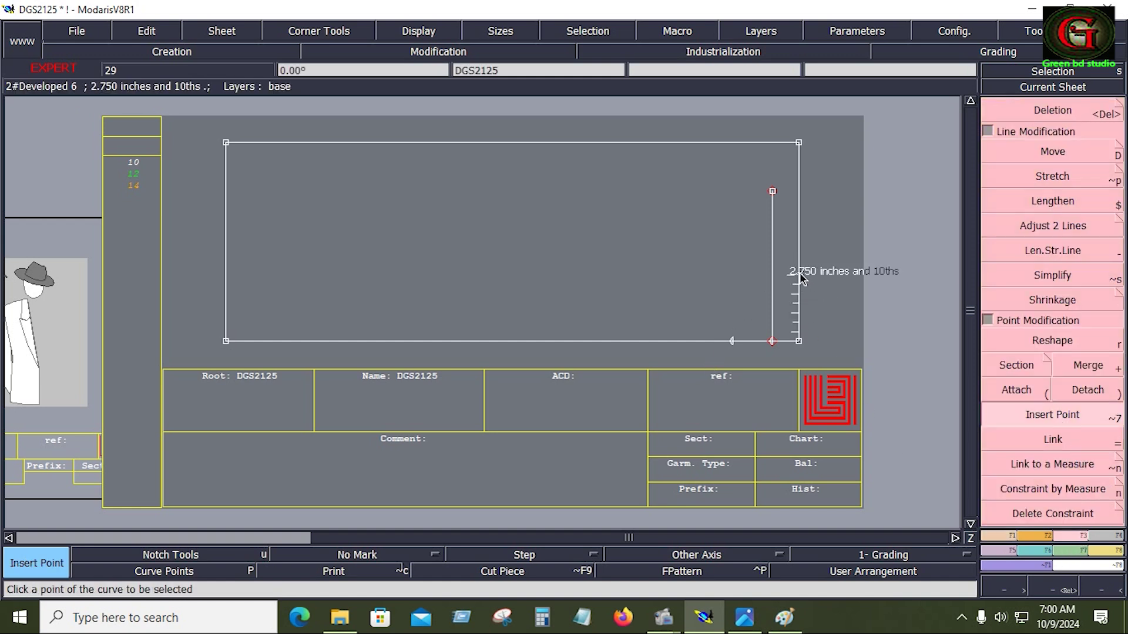
click(731, 340)
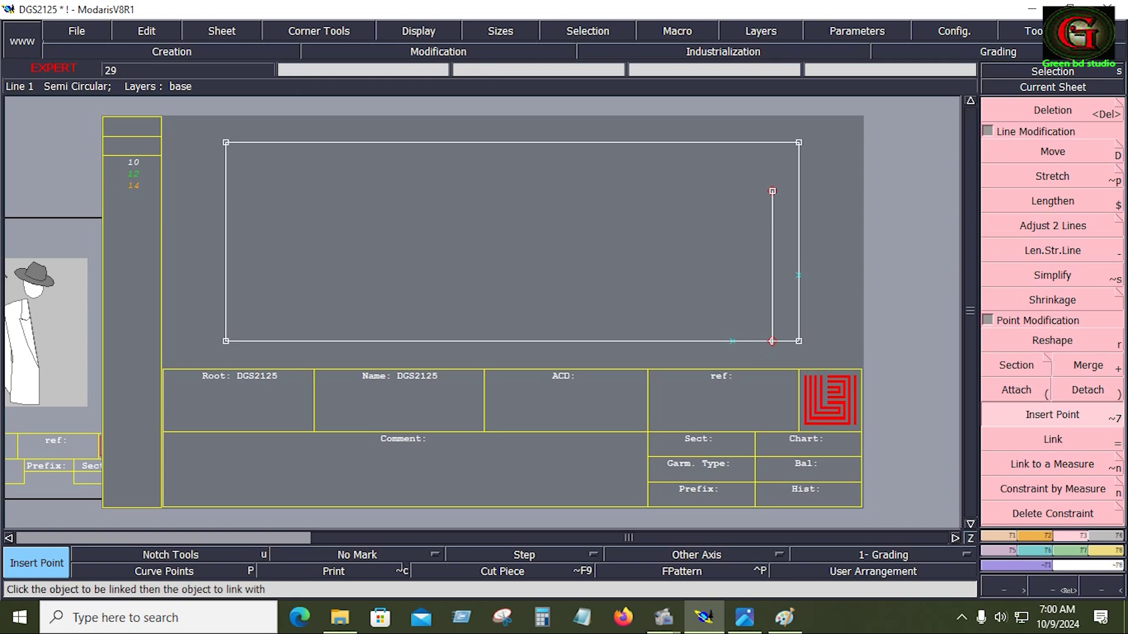
Draw a straight Bezier shoulder line from the neck point on the right edge to the upper end of the 6.250-inch line
click(1031, 535)
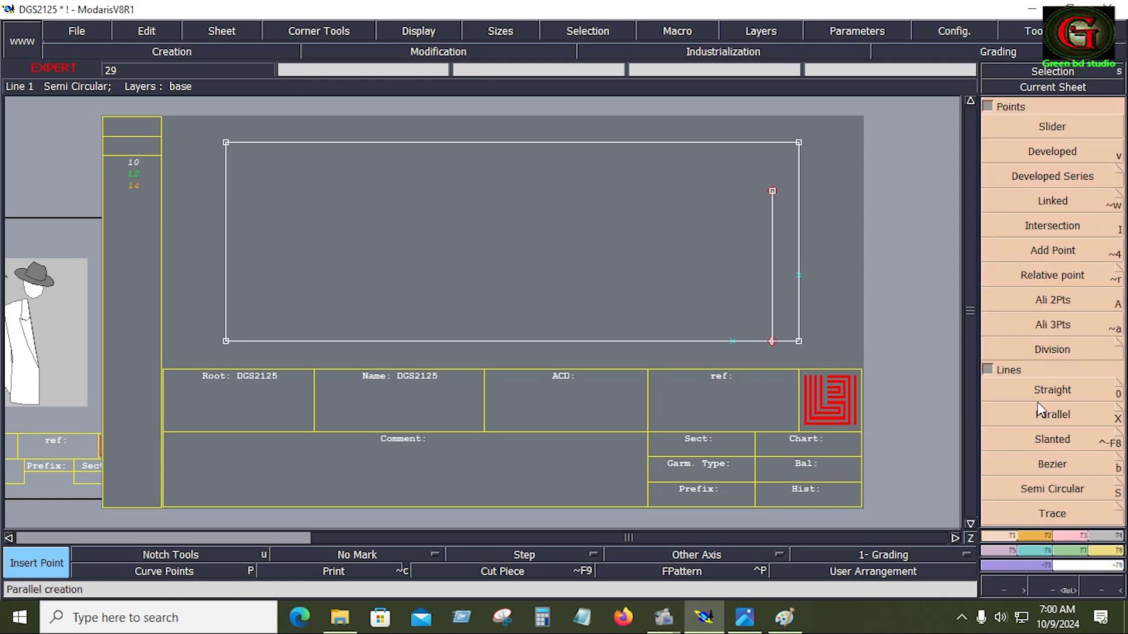
click(1061, 468)
click(798, 274)
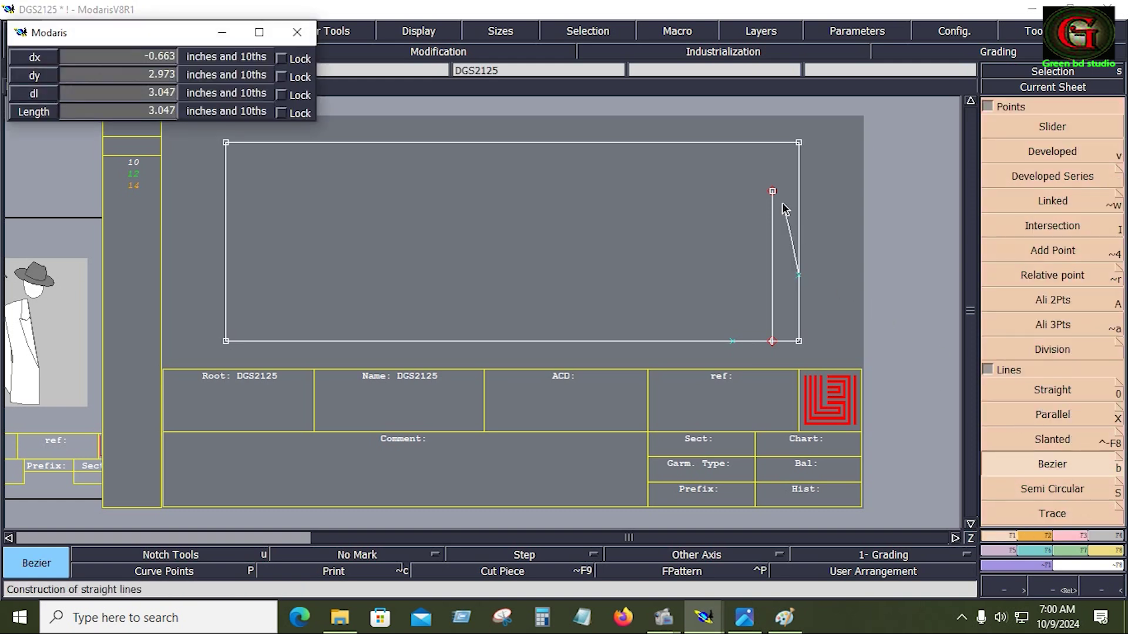
click(772, 192)
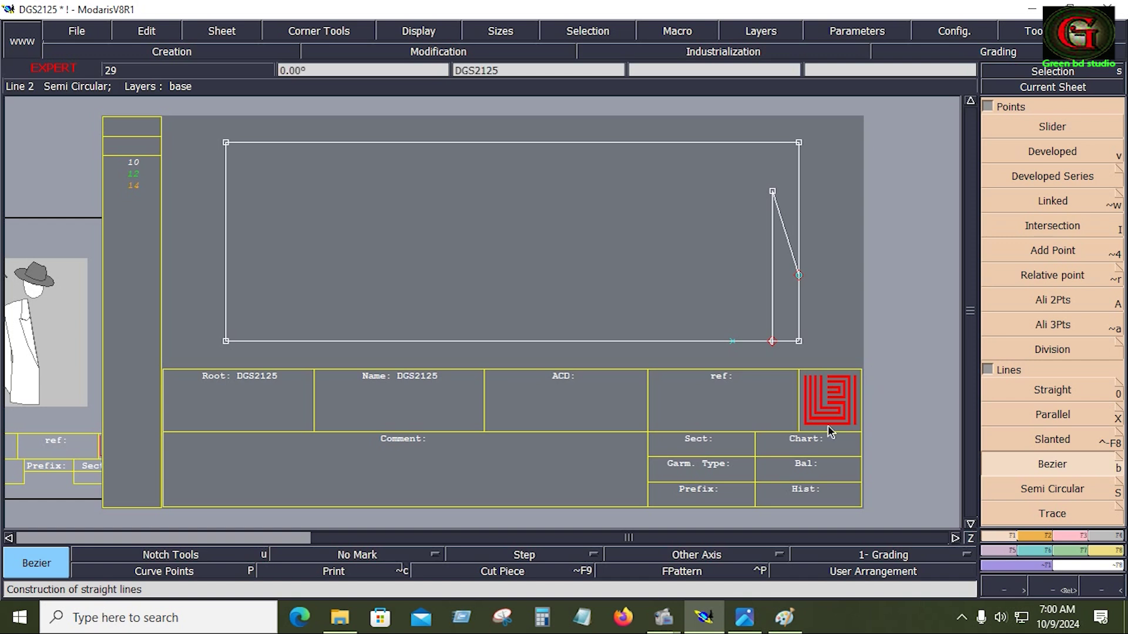
Switch to MAIN VIEW.jpg in the photo viewer and examine the collar, shoulder and yoke details of the front sketch up close
click(744, 617)
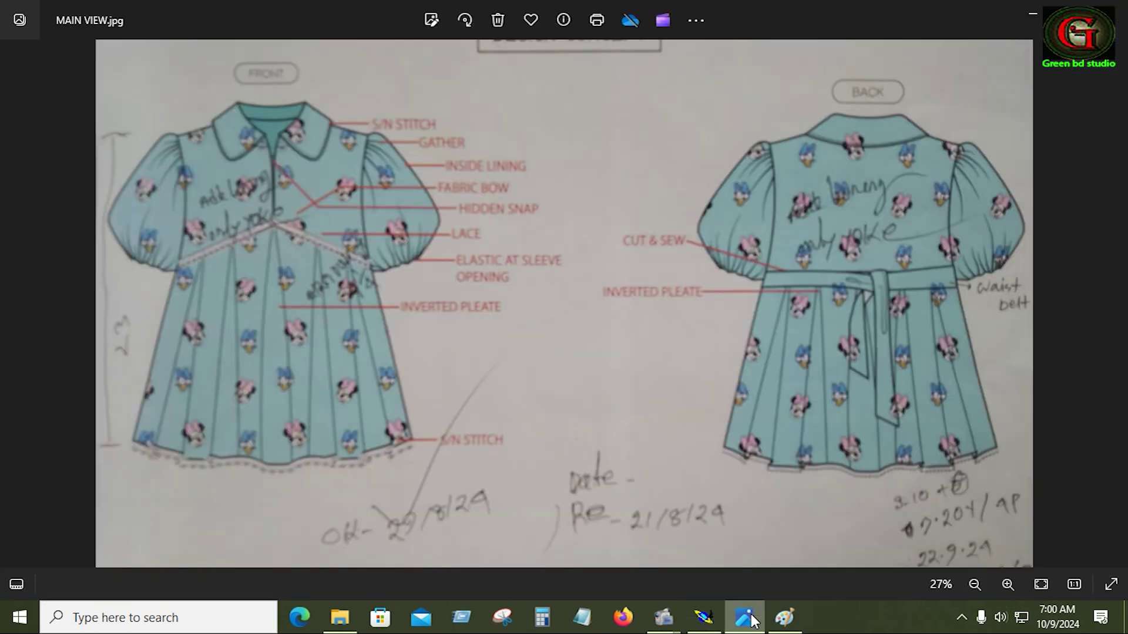
scroll(934, 151, down, 2)
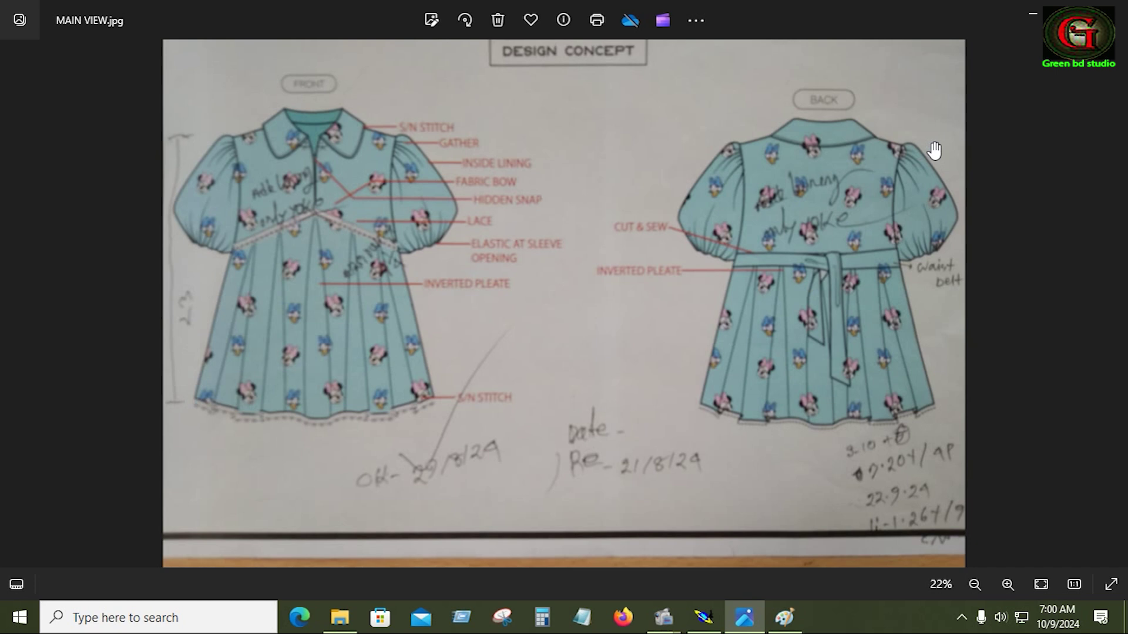
scroll(934, 151, up, 3)
scroll(125, 143, up, 4)
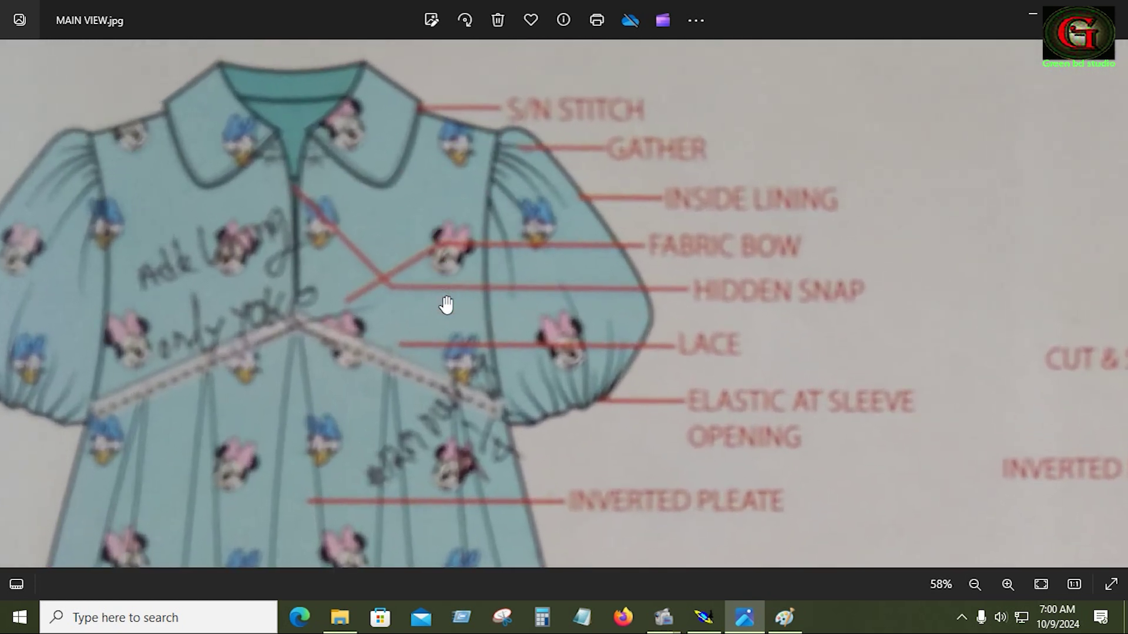
scroll(447, 305, down, 3)
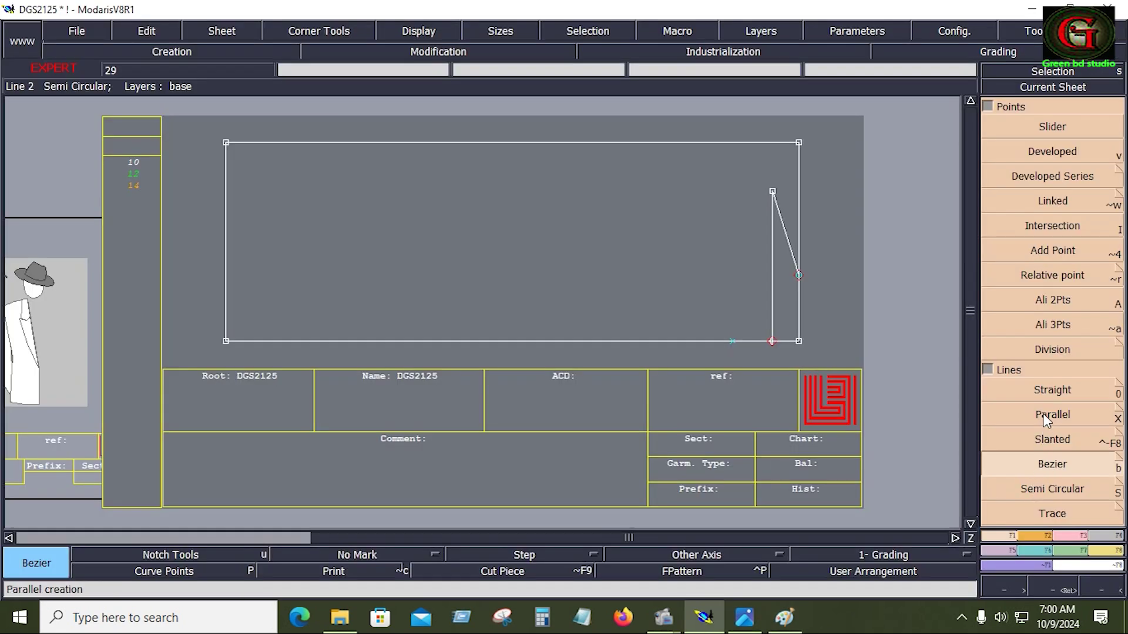
Return to Modaris and create a parallel of the slanted shoulder line 0.5 inch toward the inside of the body
click(1044, 416)
click(784, 234)
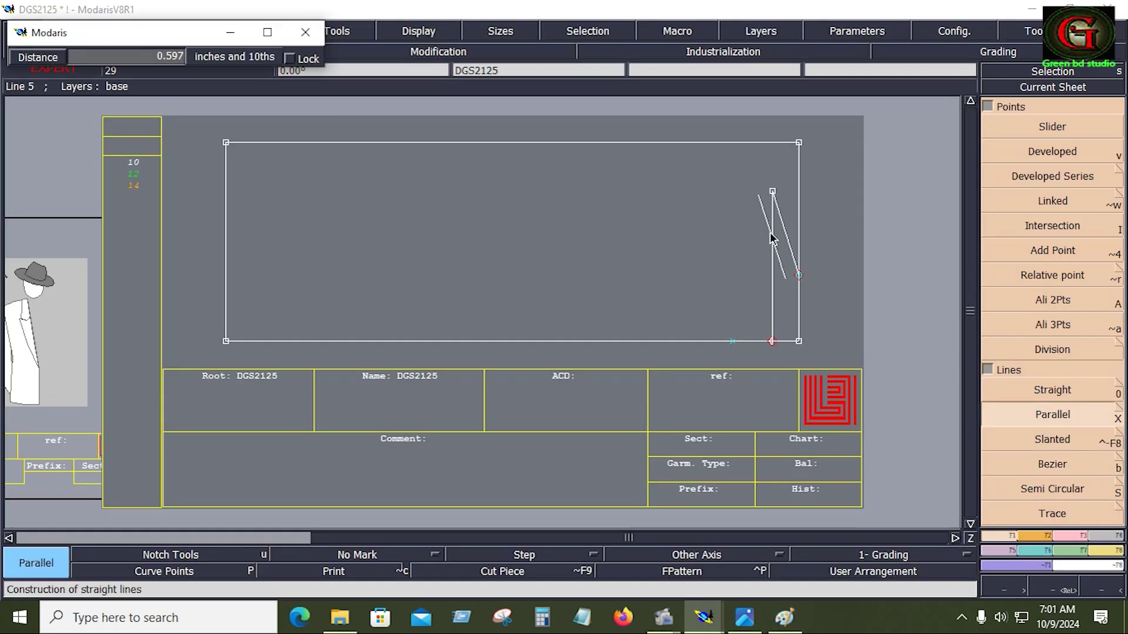
text(.5)
key(Return)
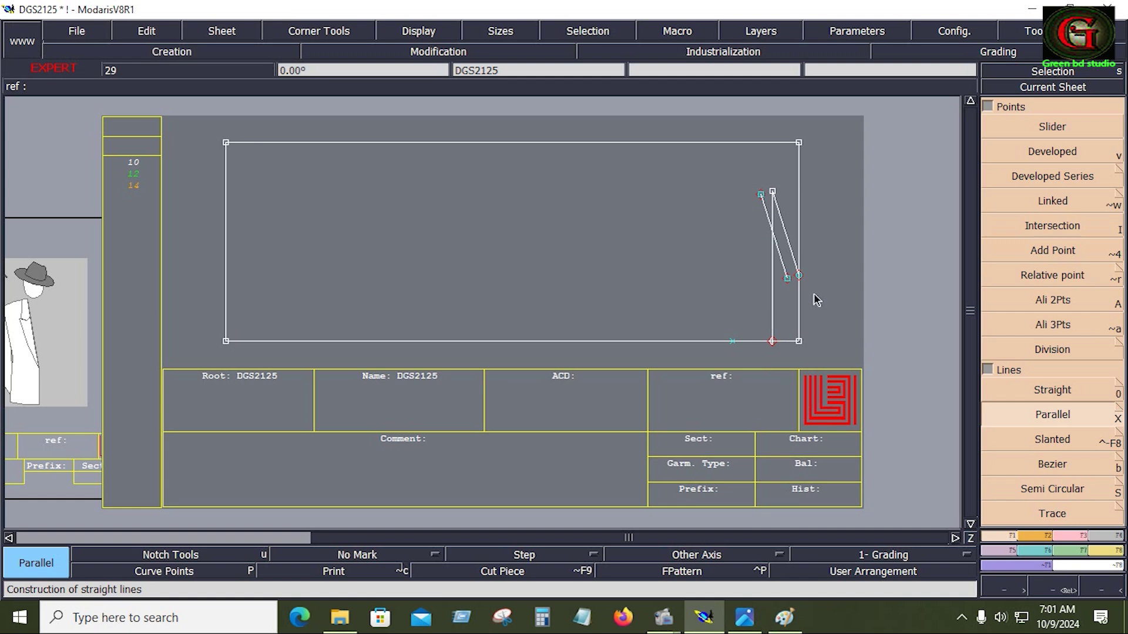
Create a parallel of the slanted shoulder line 0.5 inch toward the outside of the body, and delete the vertical 6.250-inch construction line
click(791, 238)
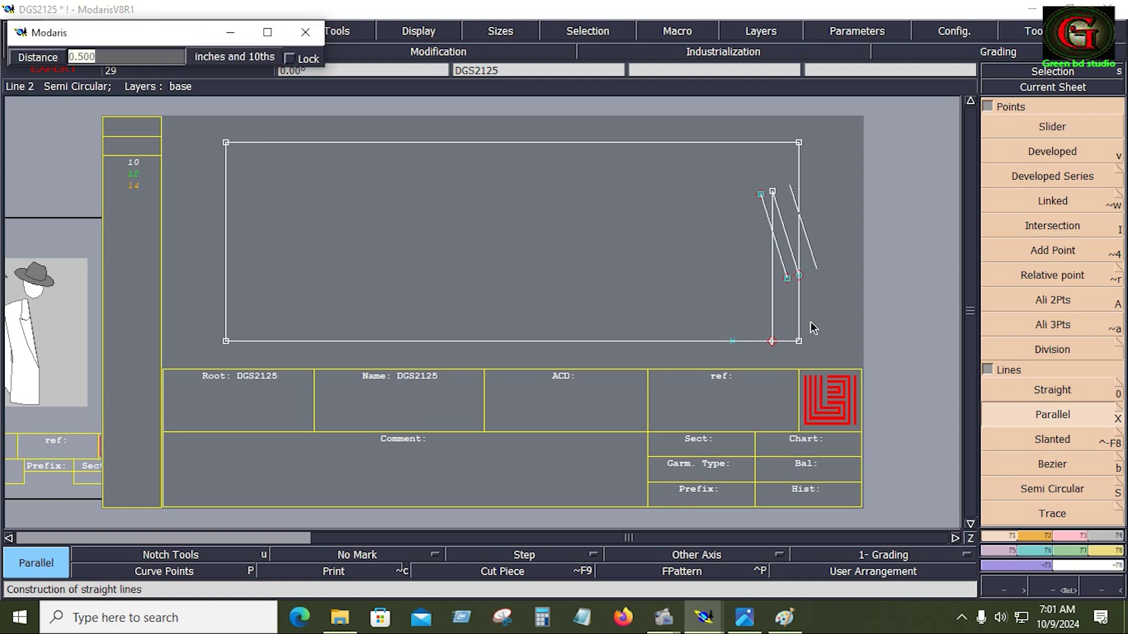
key(Return)
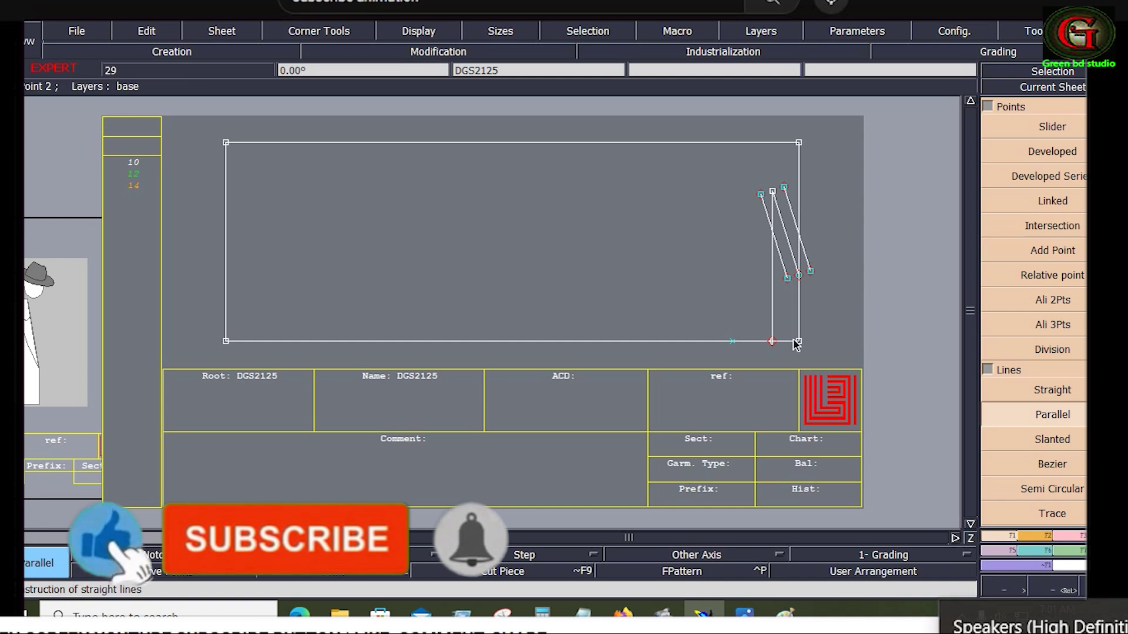
key(Delete)
click(771, 311)
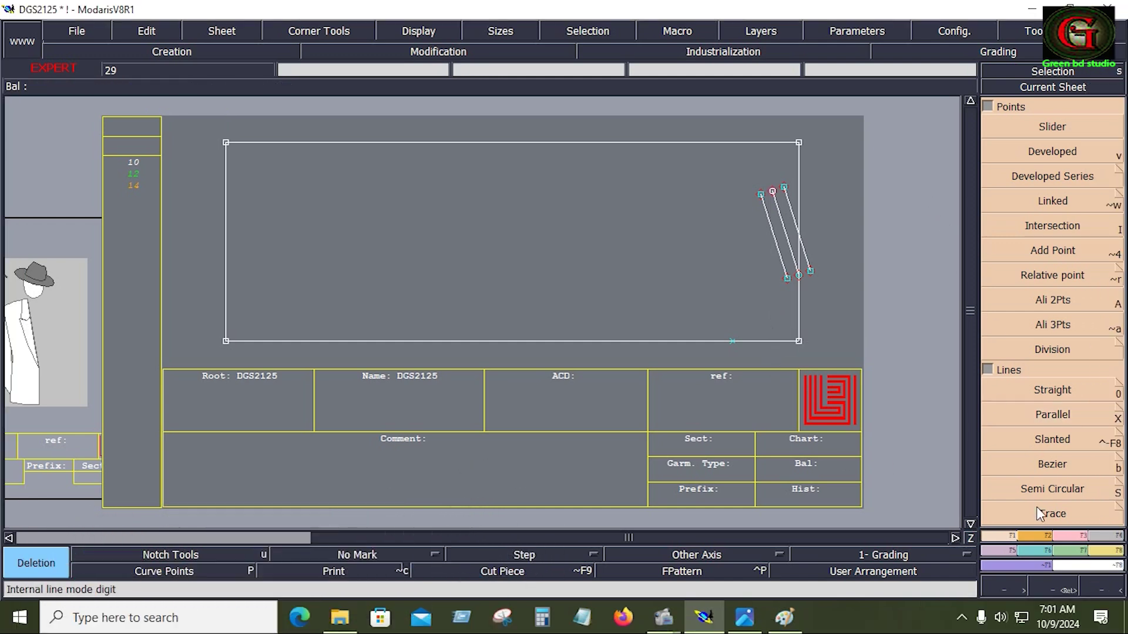
Switch to the DGT-2125 measurement chart in Paint, outline the 1/2 ARMHOLE row through the size 10 value, and return to Modaris
click(786, 618)
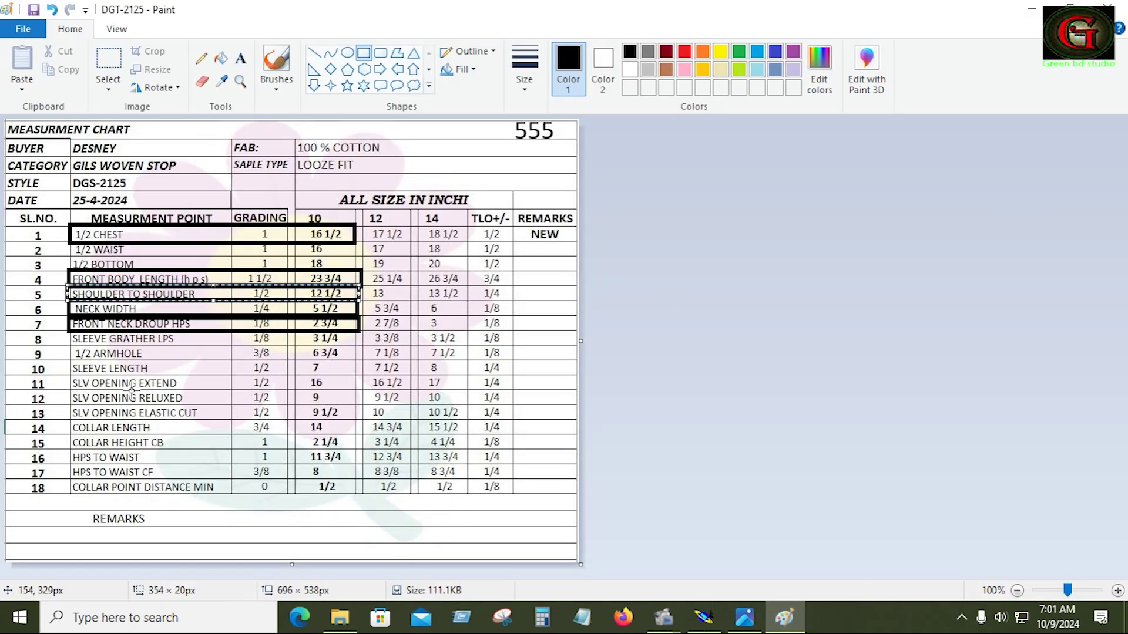
drag(70, 347, 354, 360)
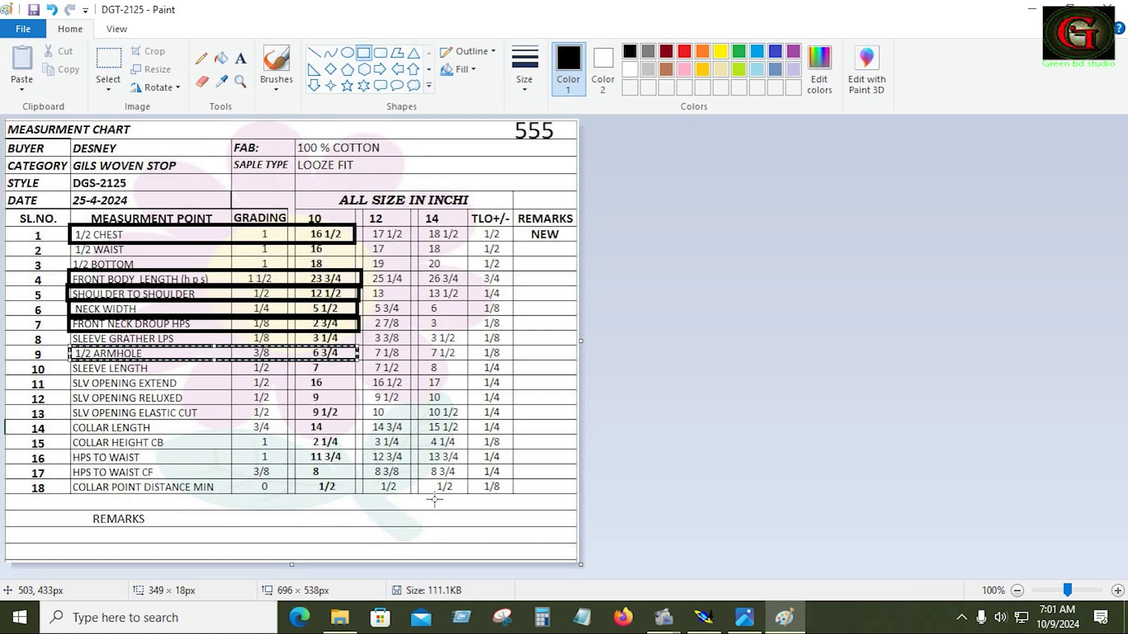
click(708, 624)
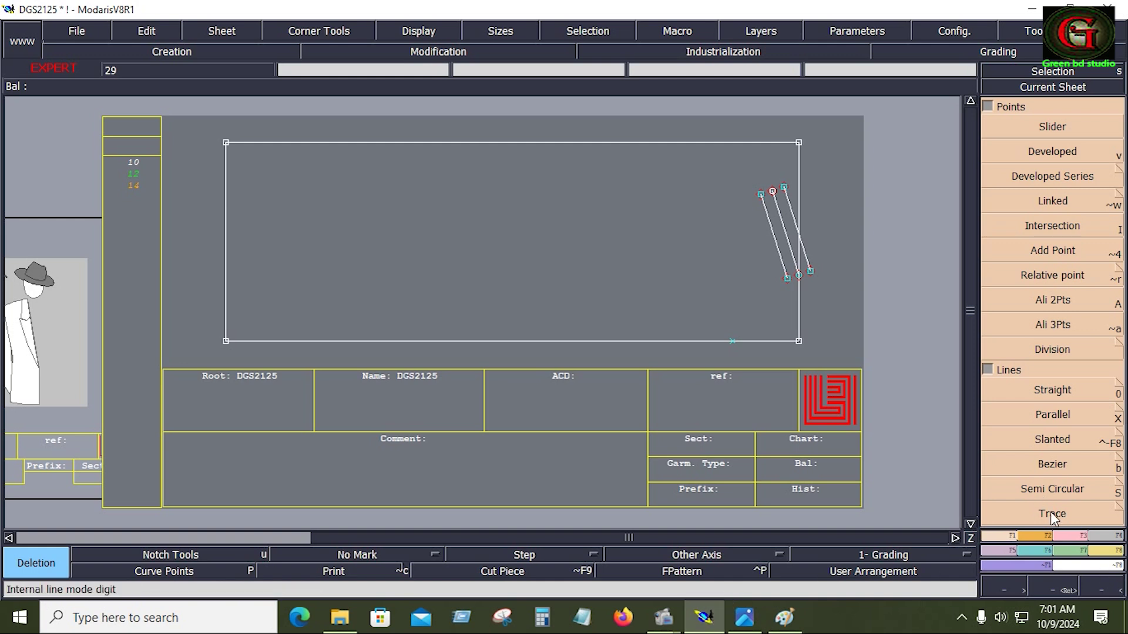
Draw a straight 6.750-inch Bezier armhole line from the middle shoulder line's upper end to the rectangle's upper edge, and insert its end as a curve point
click(1049, 466)
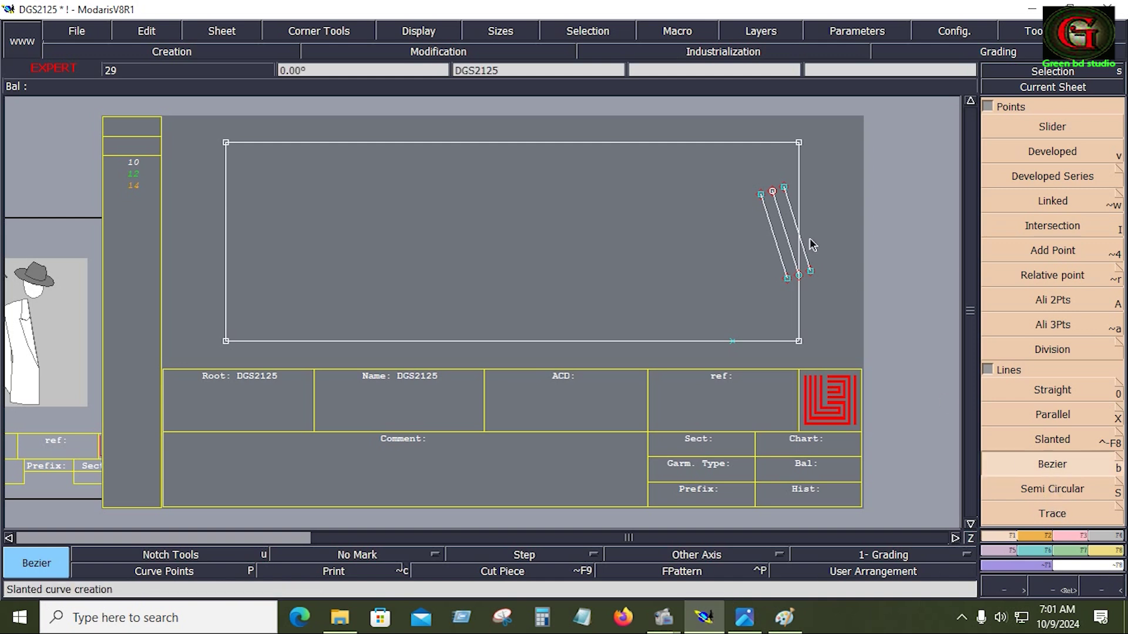
click(766, 189)
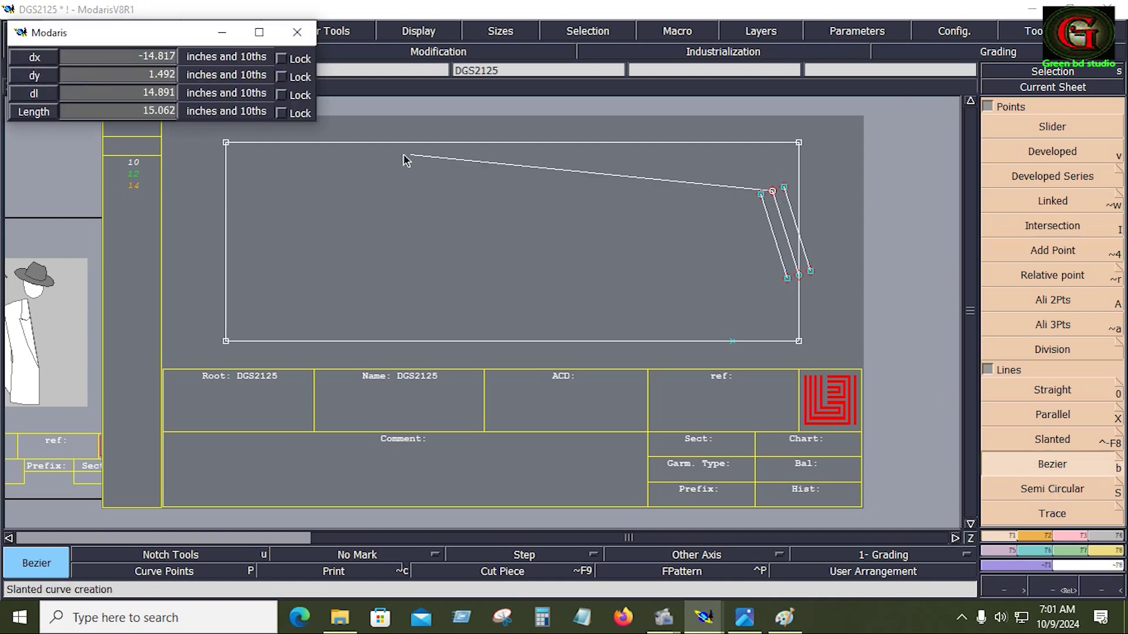
click(107, 95)
text(6.250)
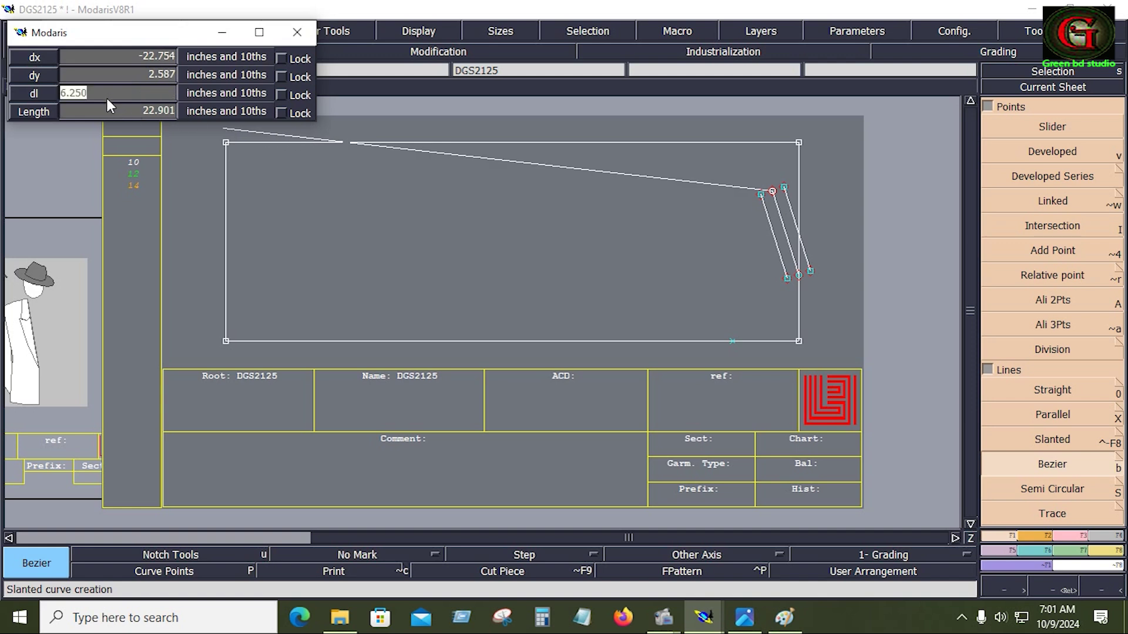
key(BackSpace)
key(BackSpace)
key(BackSpace)
key(BackSpace)
text(.75)
key(Return)
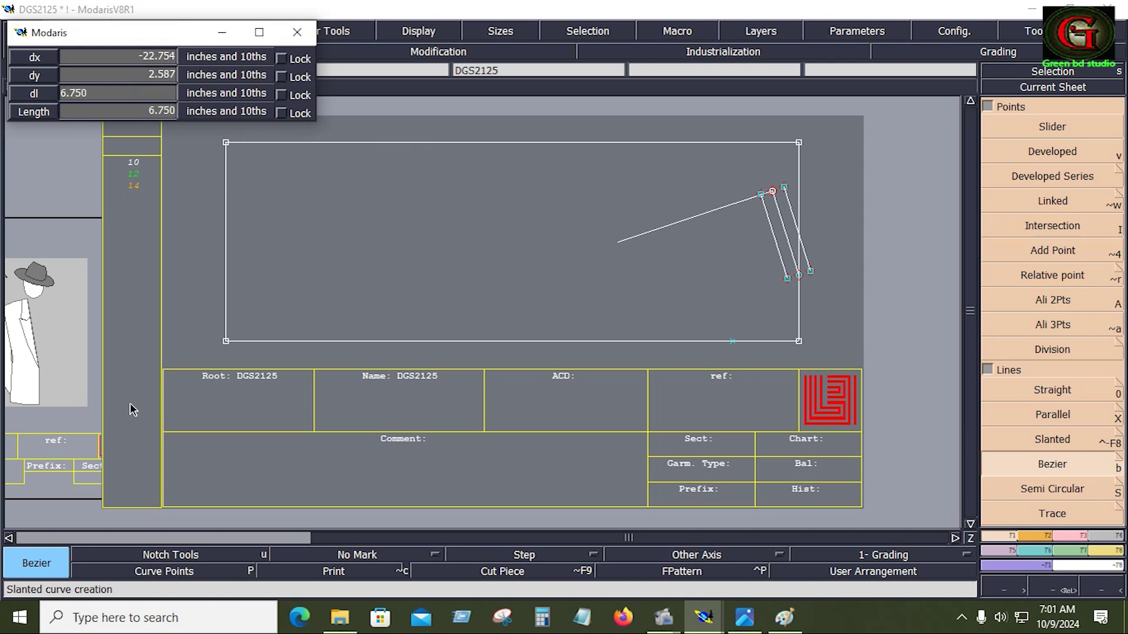
click(615, 143)
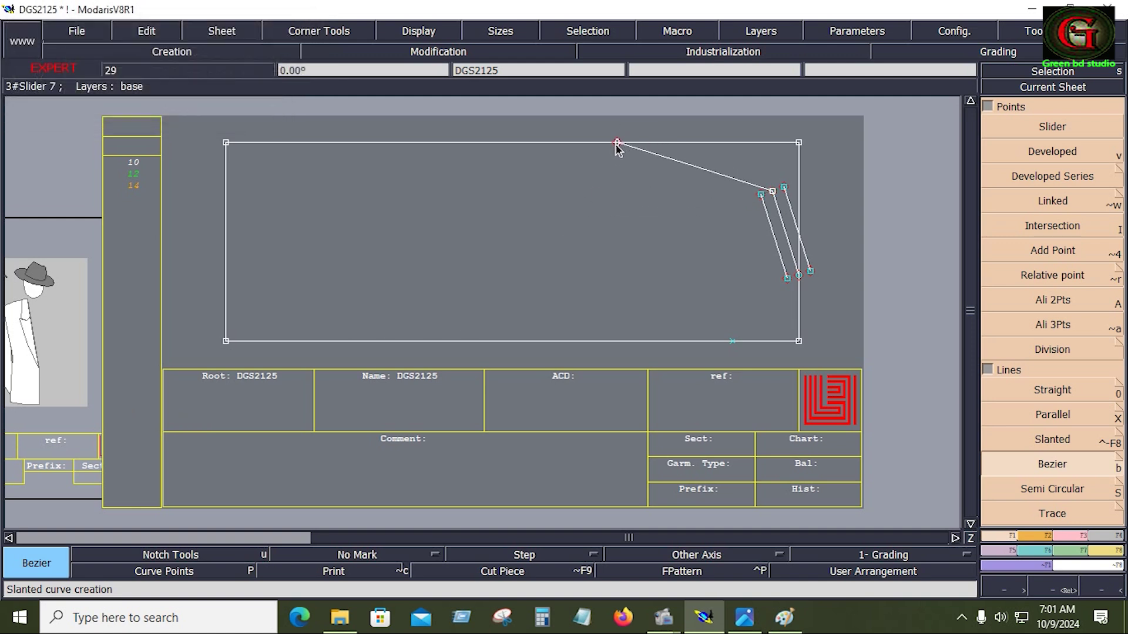
click(1060, 534)
click(1059, 418)
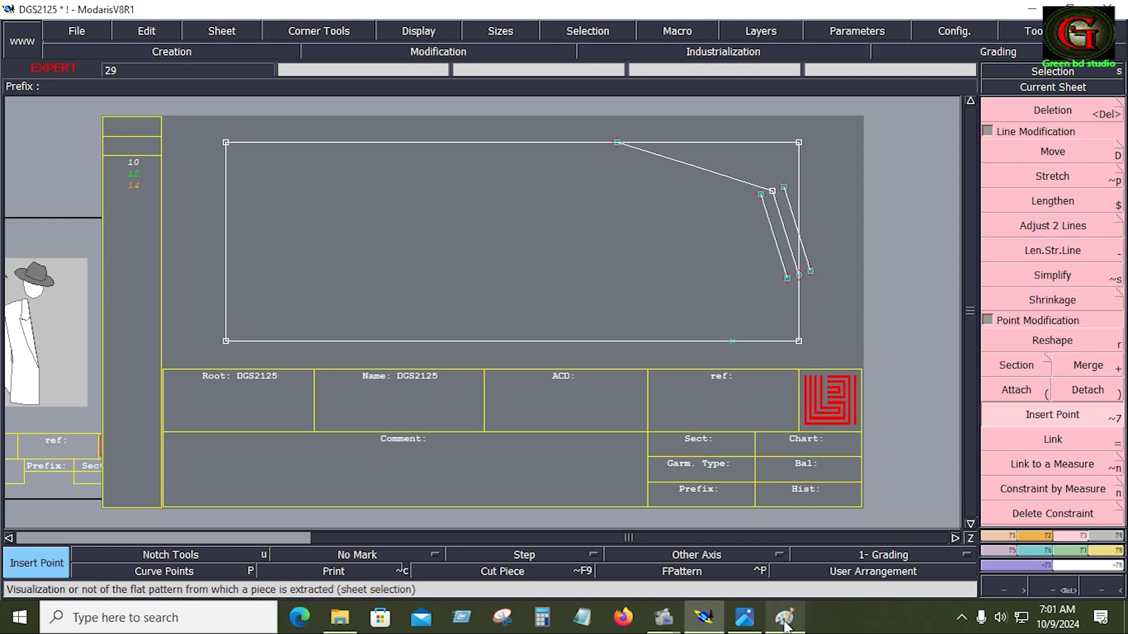
Consult the Paint measurement chart, return to Modaris, and draw a straight Bezier from the inner parallel's lower end to the neck point on the lower edge
click(785, 618)
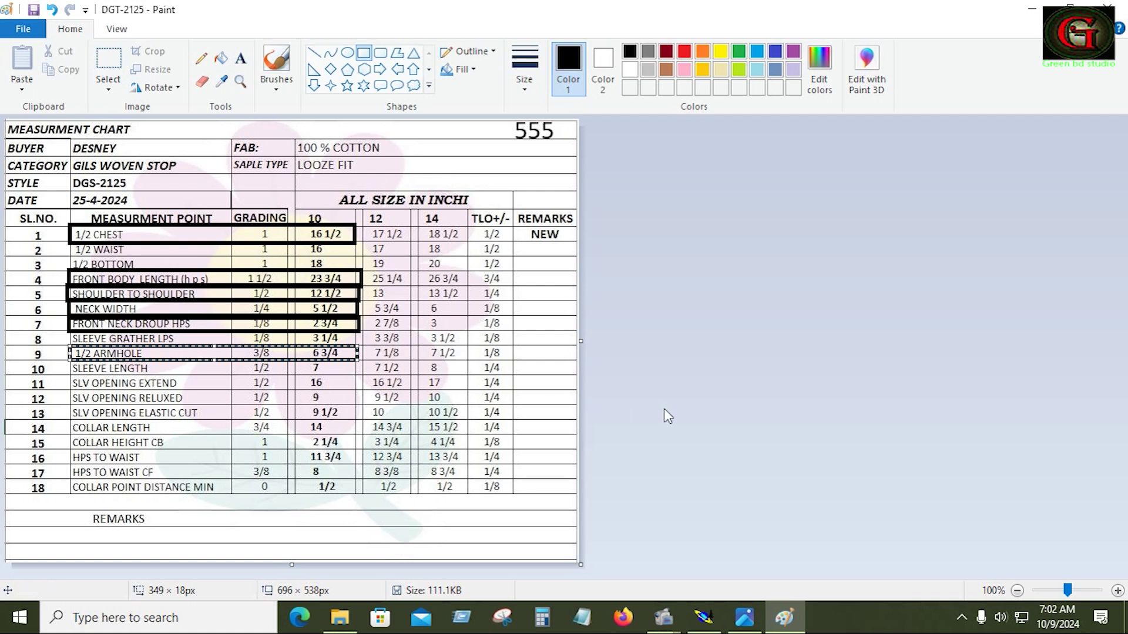
key(alt+Tab)
mouse_move(600, 113)
mouse_down()
mouse_move(819, 312)
mouse_move(824, 360)
mouse_up()
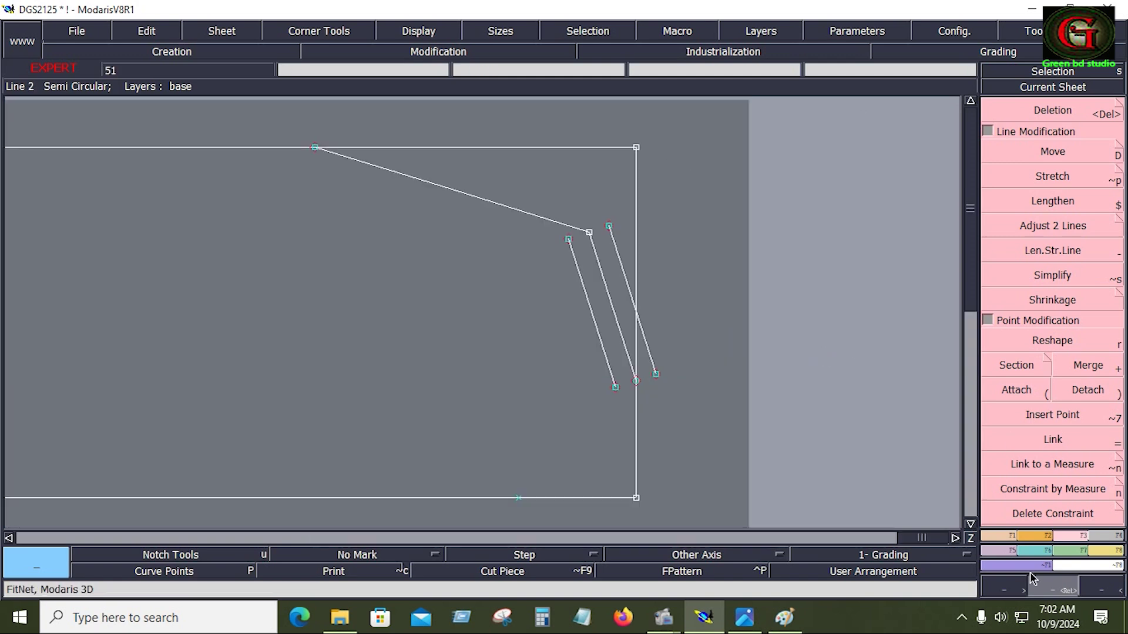
click(1003, 535)
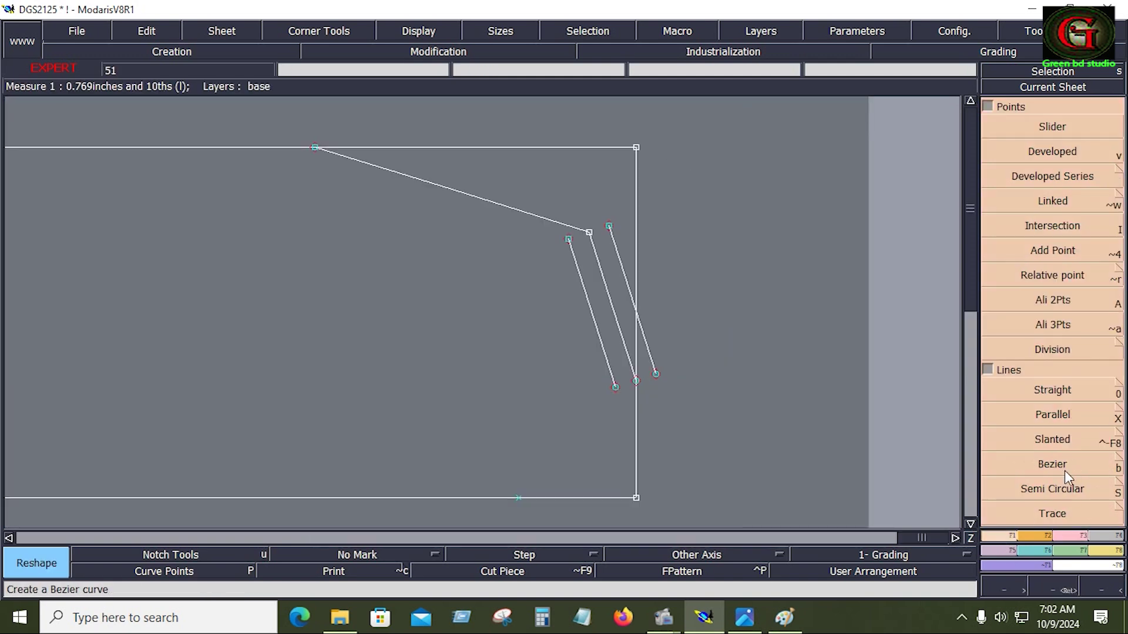
click(1052, 467)
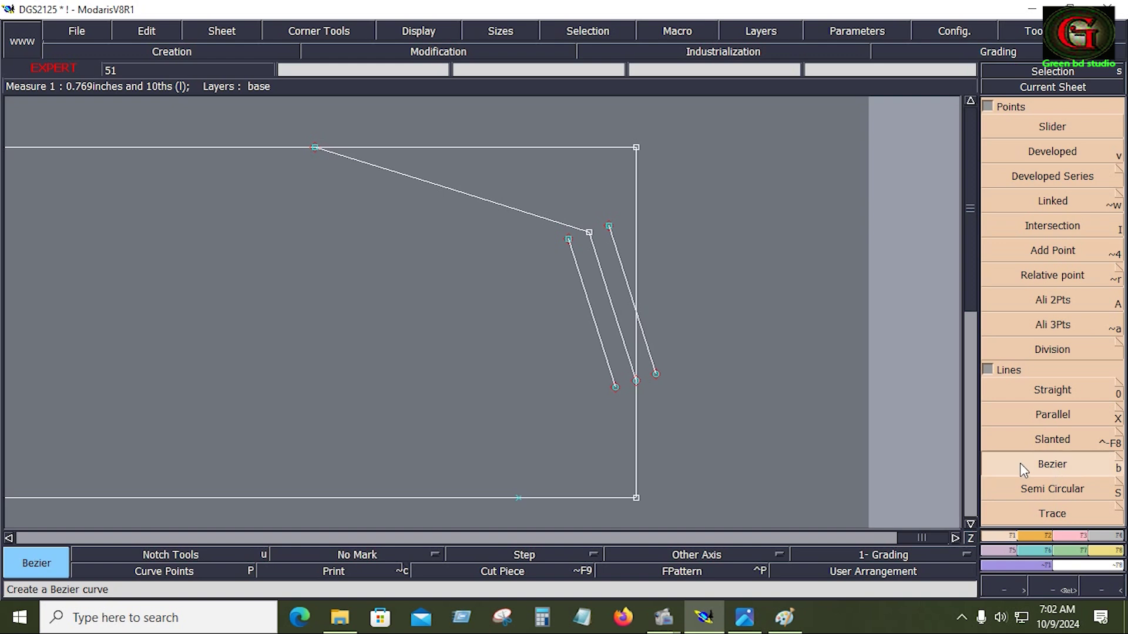
click(615, 387)
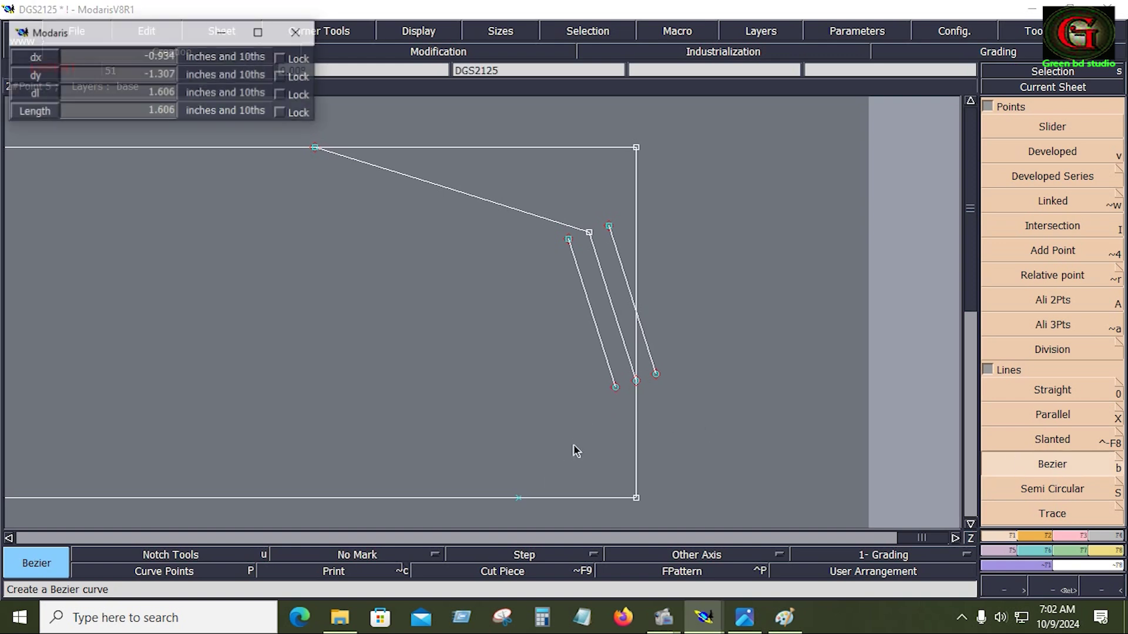
click(519, 498)
Place a developed point on the rectangle's lower edge at -0.75 inch from its lower right corner
click(1053, 151)
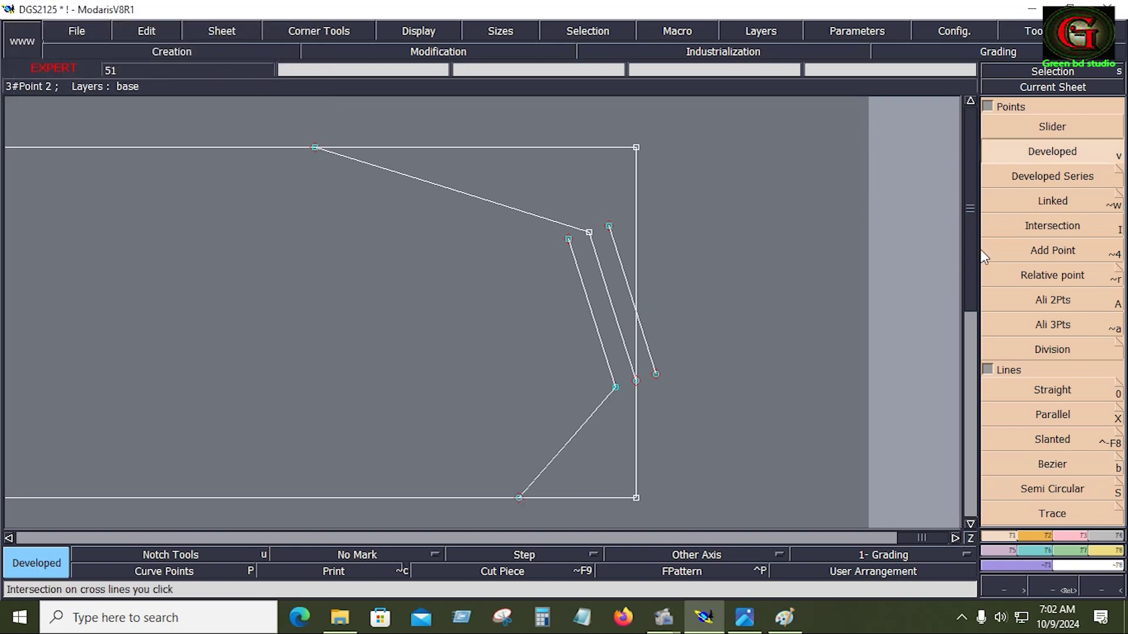
click(636, 499)
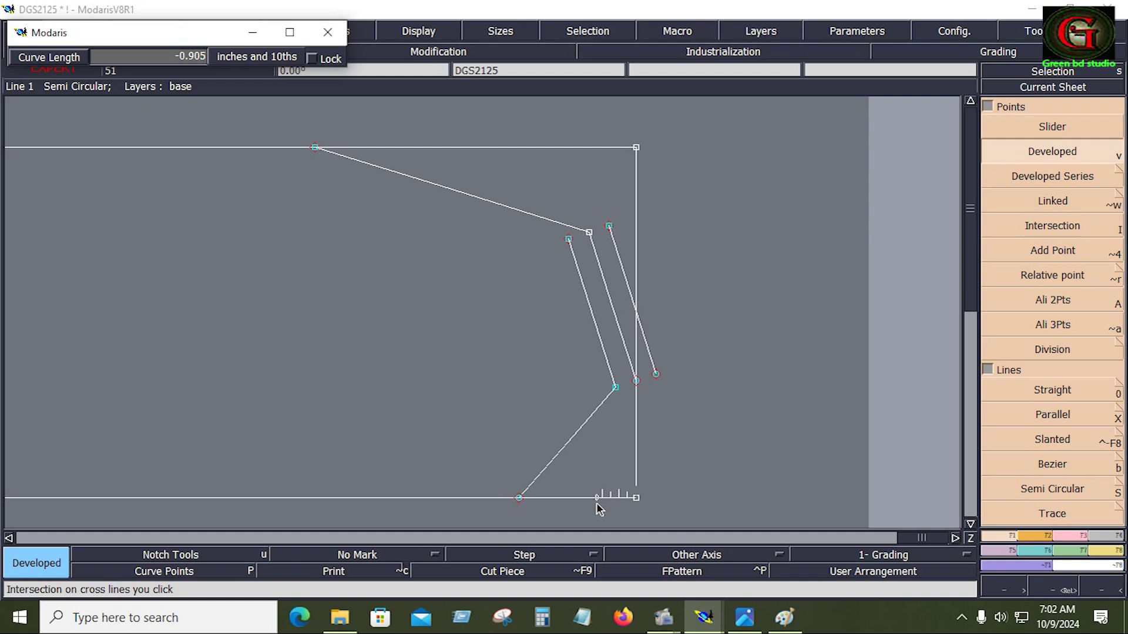
text(-0)
text(.75)
key(Return)
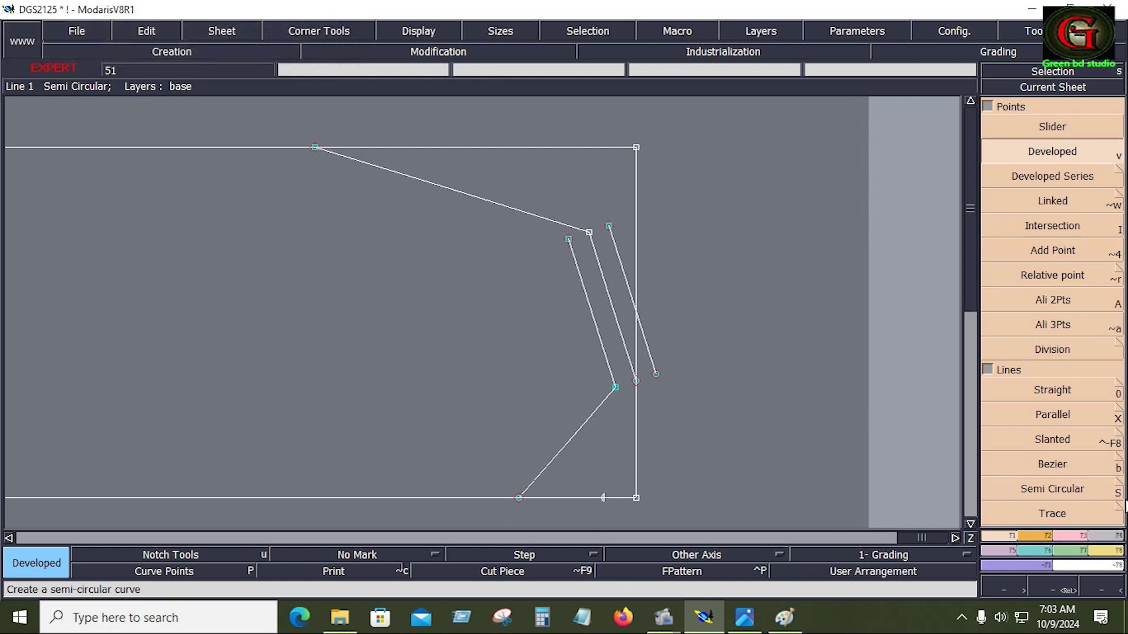
Draw a Bezier neck line from the 0.75-inch developed point through the shoulder neck point to the outer parallel's lower end, and insert the developed point
click(1069, 470)
click(603, 499)
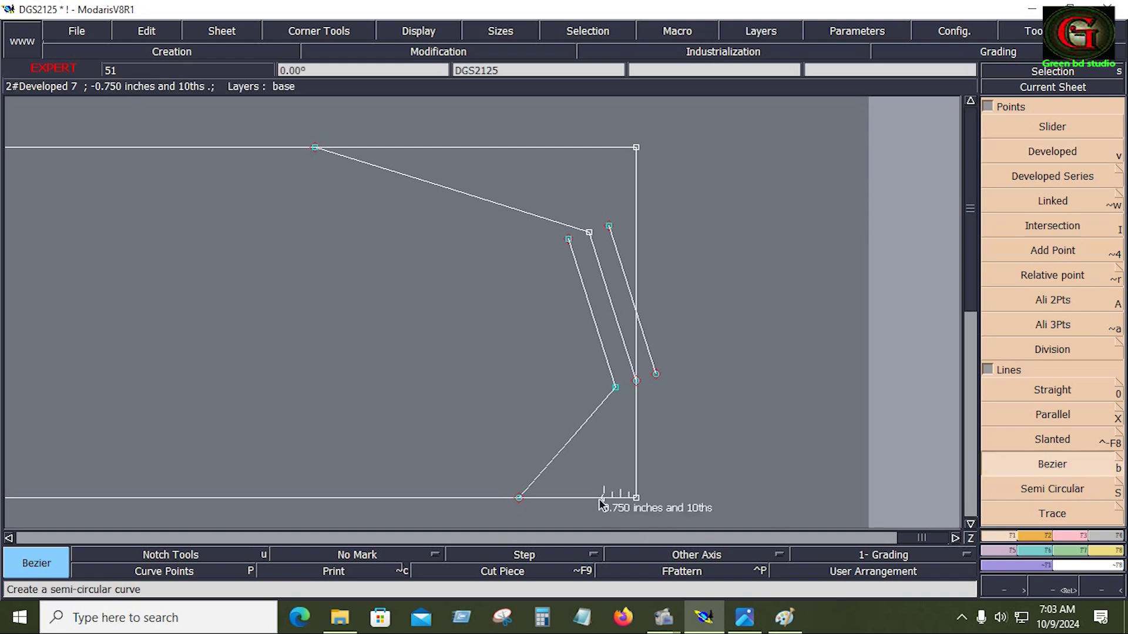
click(657, 374)
click(1064, 536)
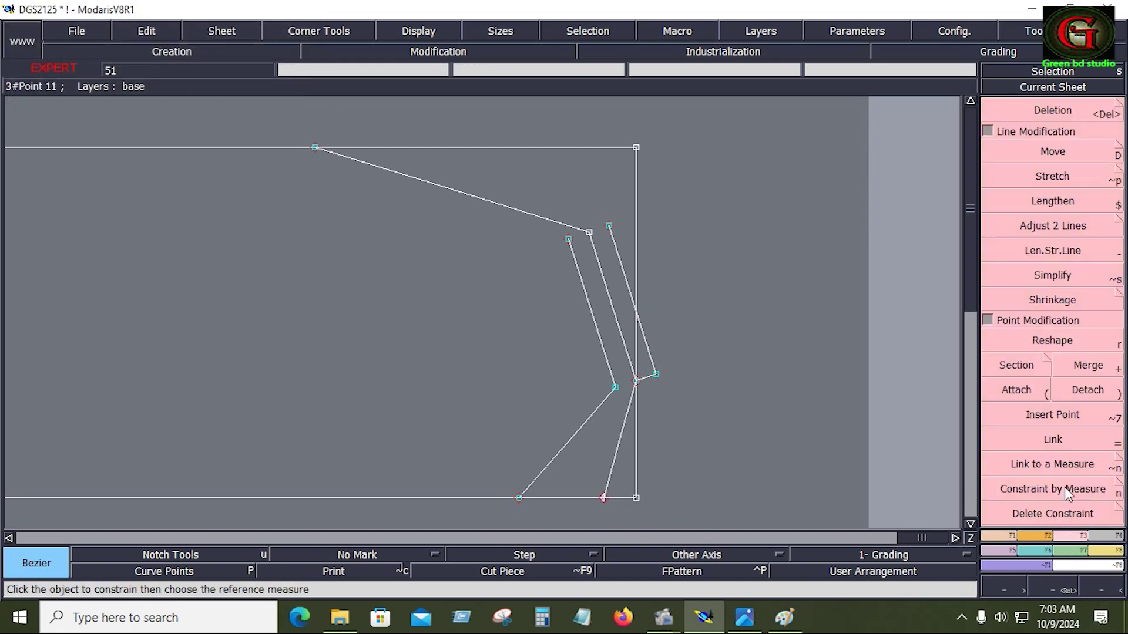
click(1059, 420)
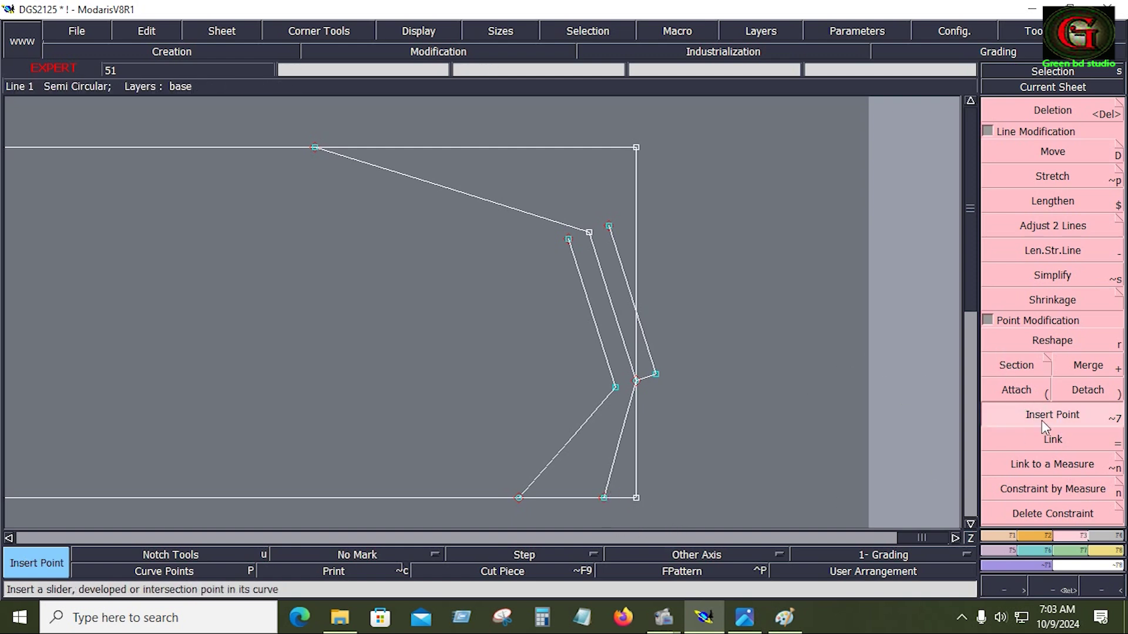
Draw straight Bezier lines from the upper ends of both shoulder parallels to the armhole point on the upper edge, and delete the middle armhole line
click(1000, 538)
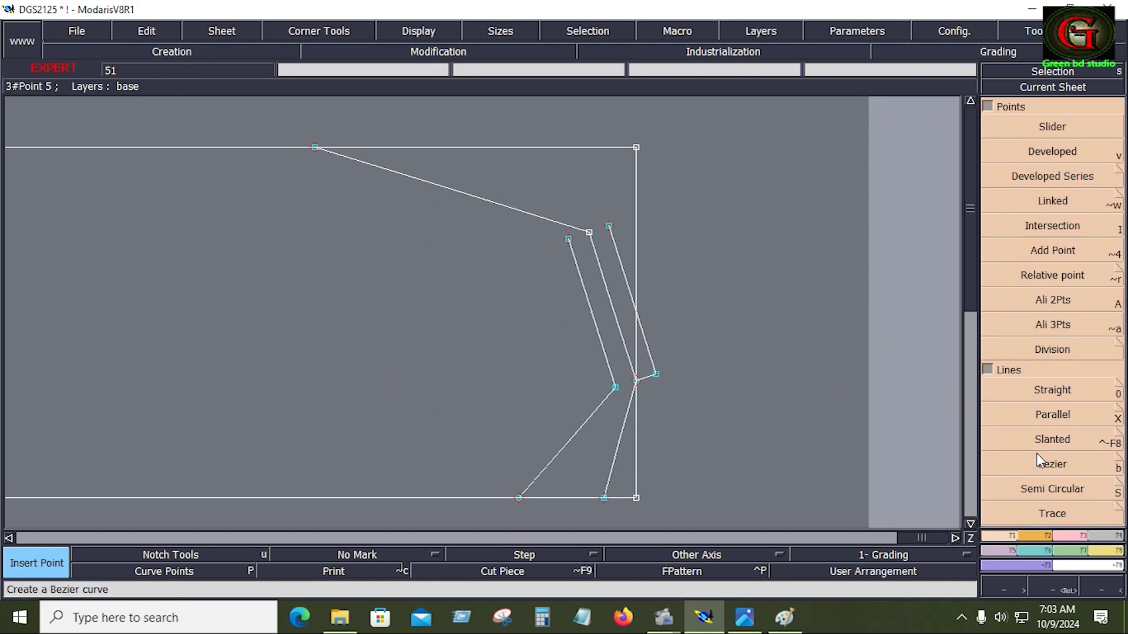
click(1051, 465)
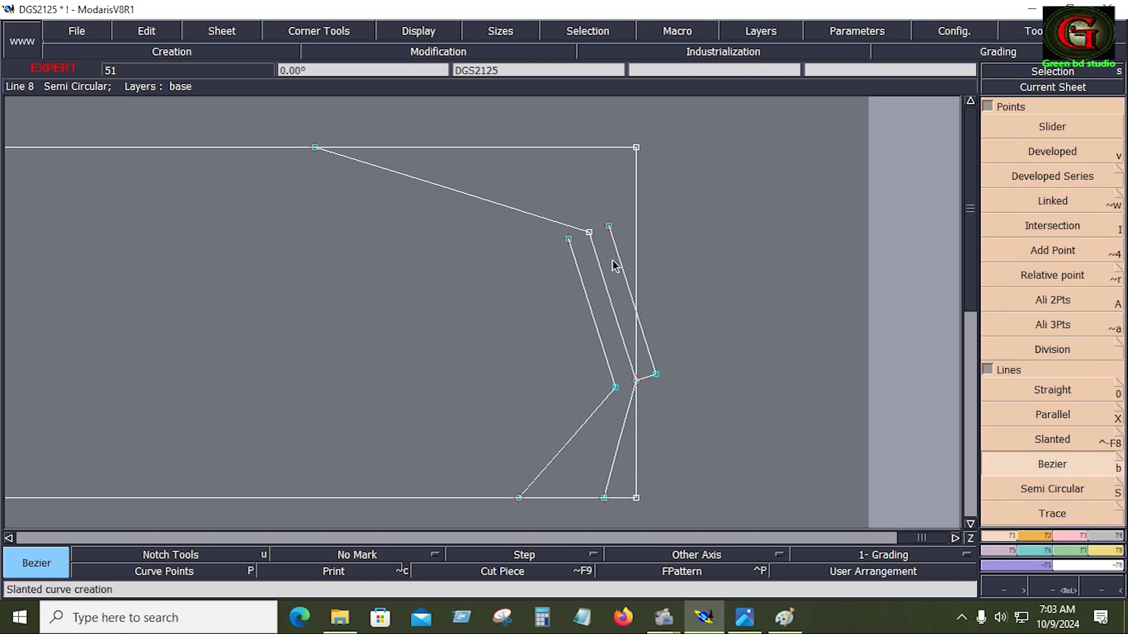
click(569, 240)
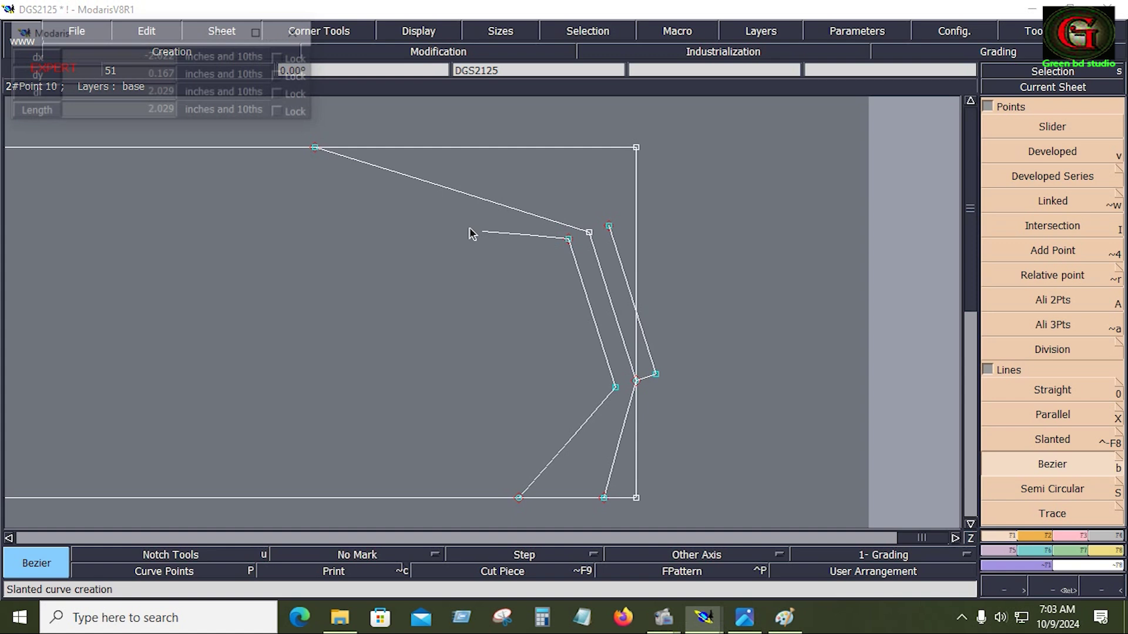
click(315, 148)
click(608, 226)
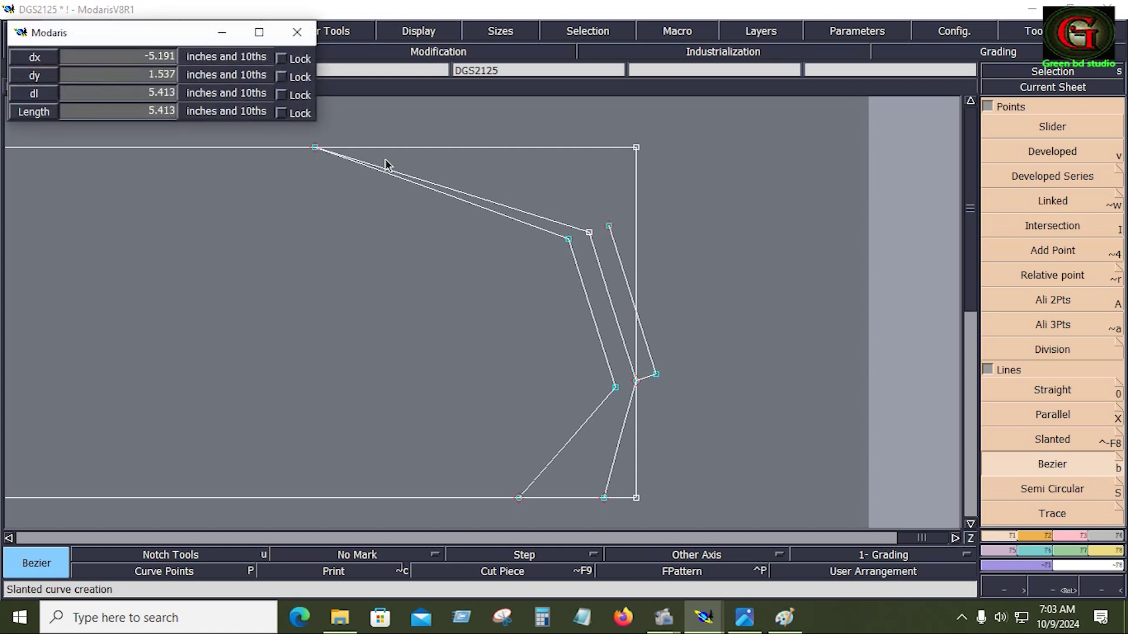
click(315, 148)
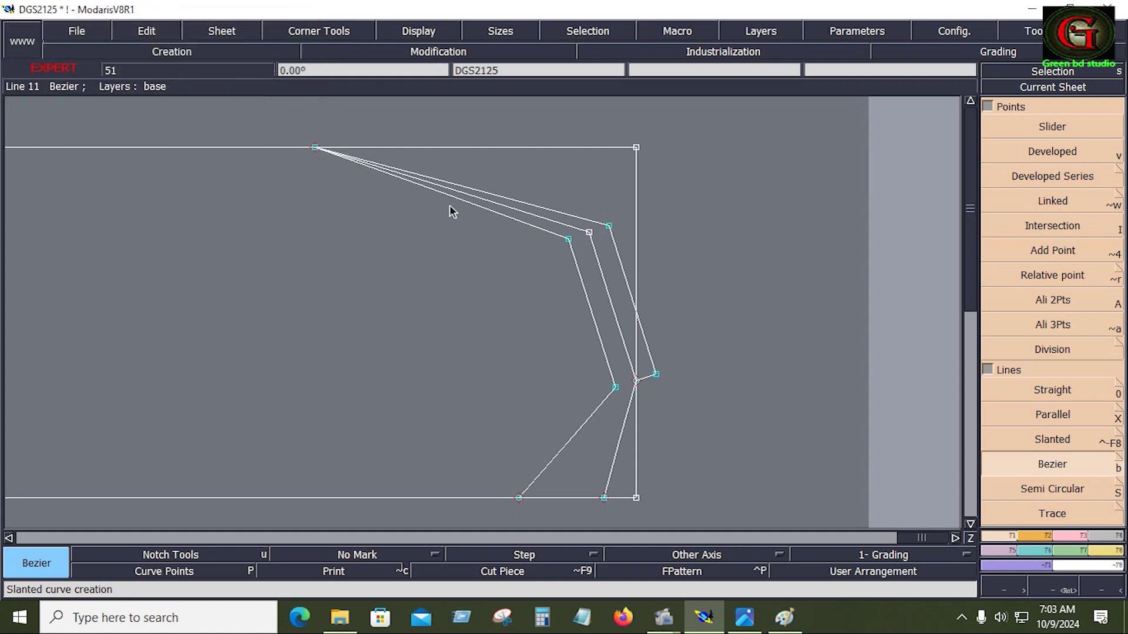
key(Delete)
click(506, 213)
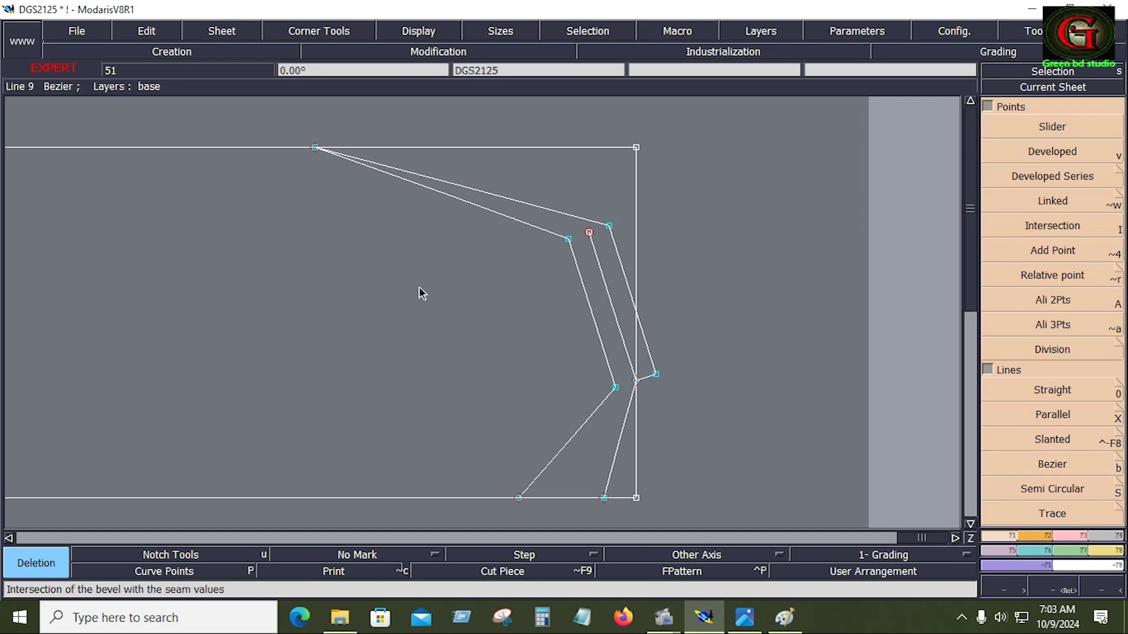
Turn on the display of curve handles for work on the neck area
key(z)
drag(475, 351, 693, 516)
click(434, 25)
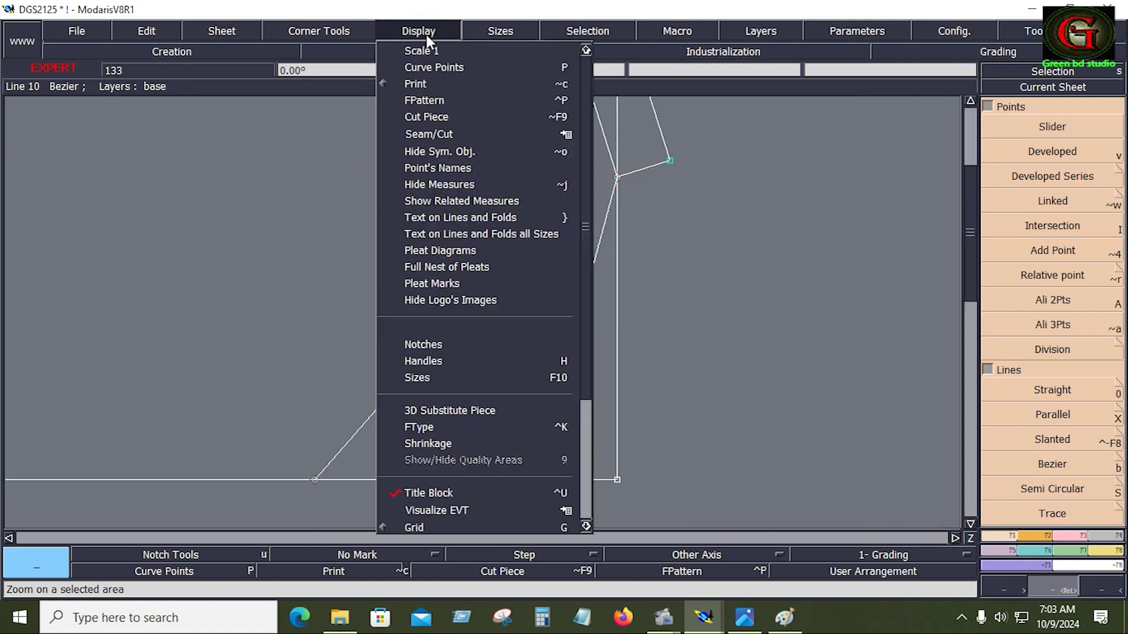
click(448, 363)
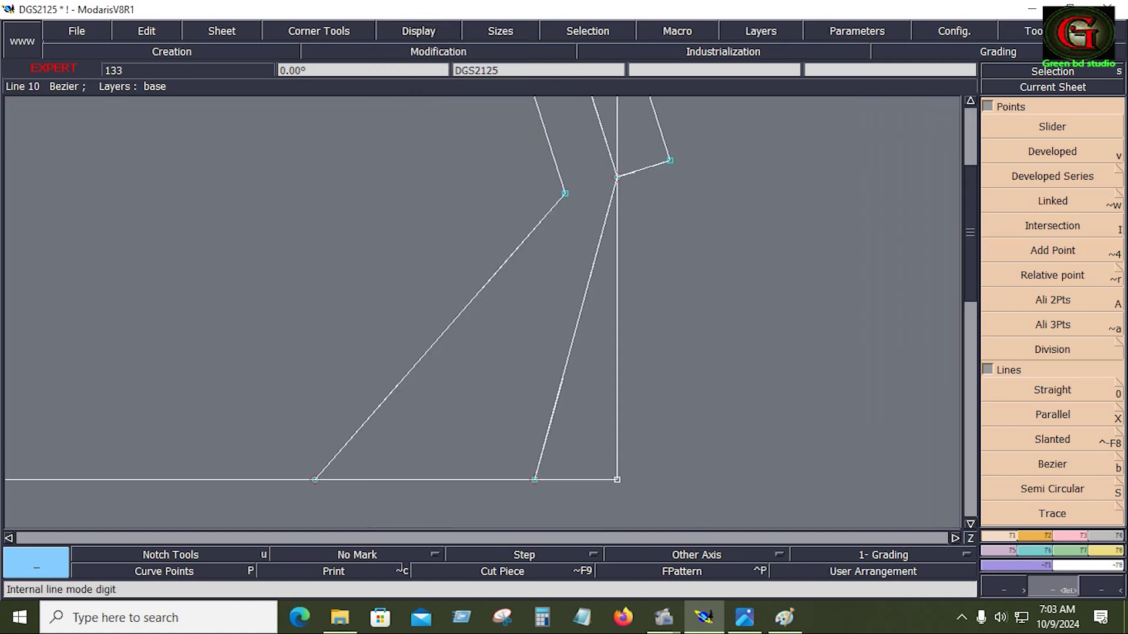
Reshape the straight front neck line into a smooth concave curve, with its lower handle nearly vertical and its shoulder handle sloping gently downward
click(1071, 537)
click(1051, 341)
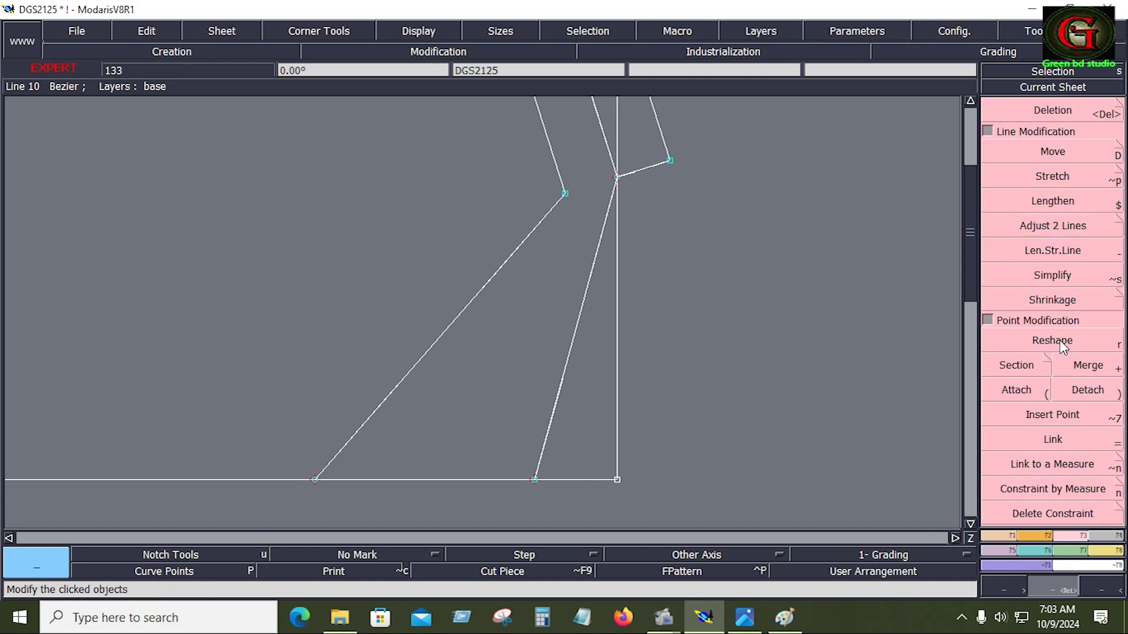
click(358, 436)
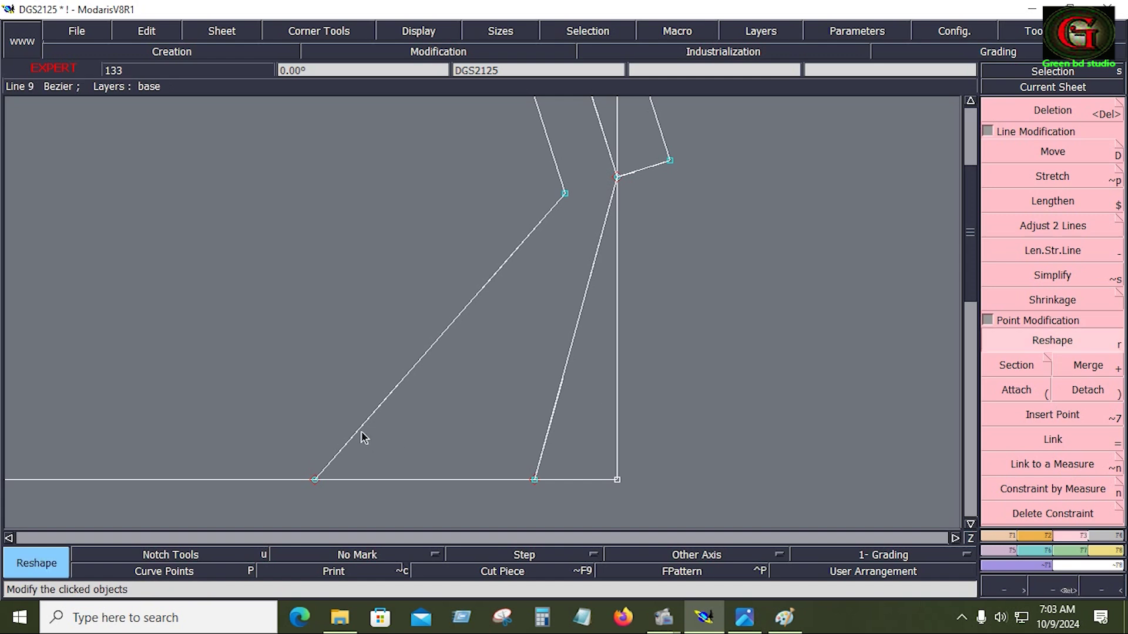
click(334, 290)
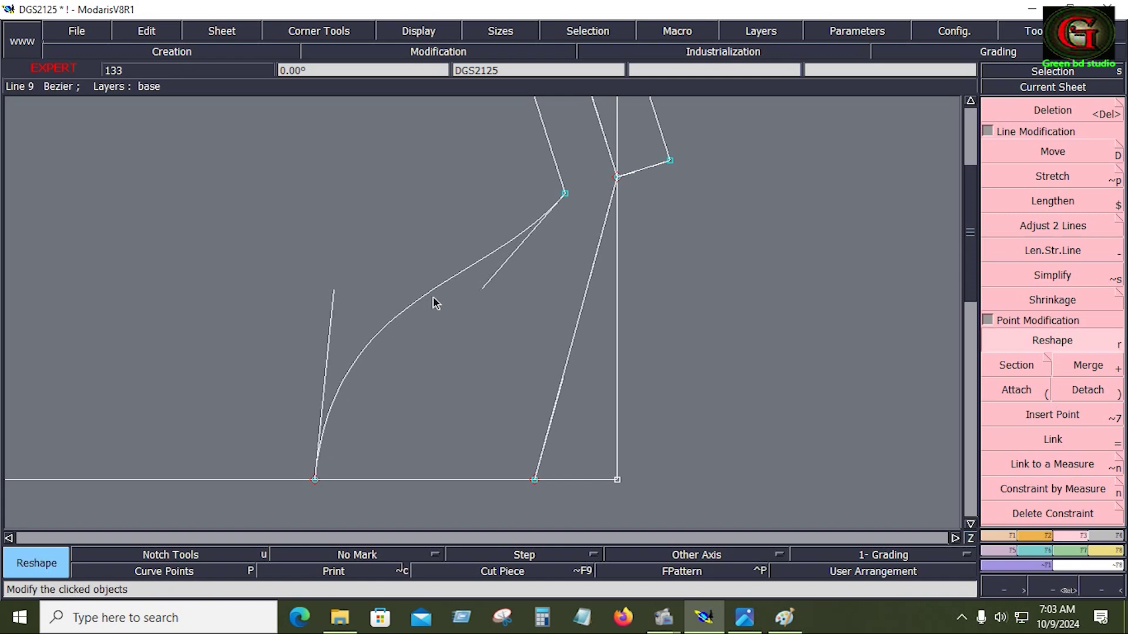
click(395, 238)
click(335, 307)
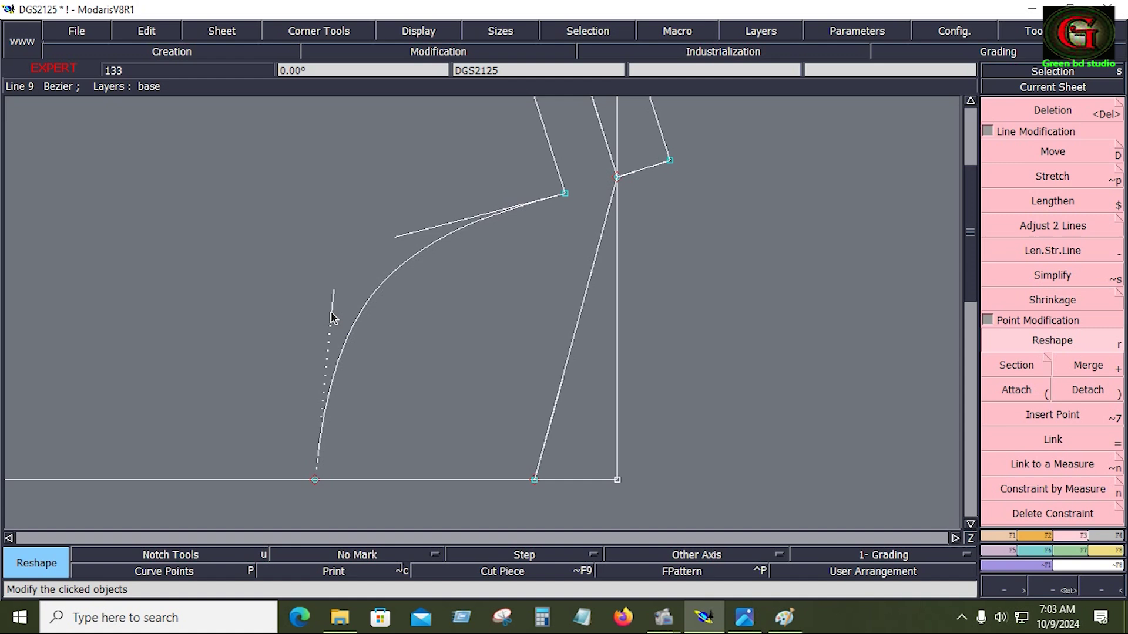
click(327, 330)
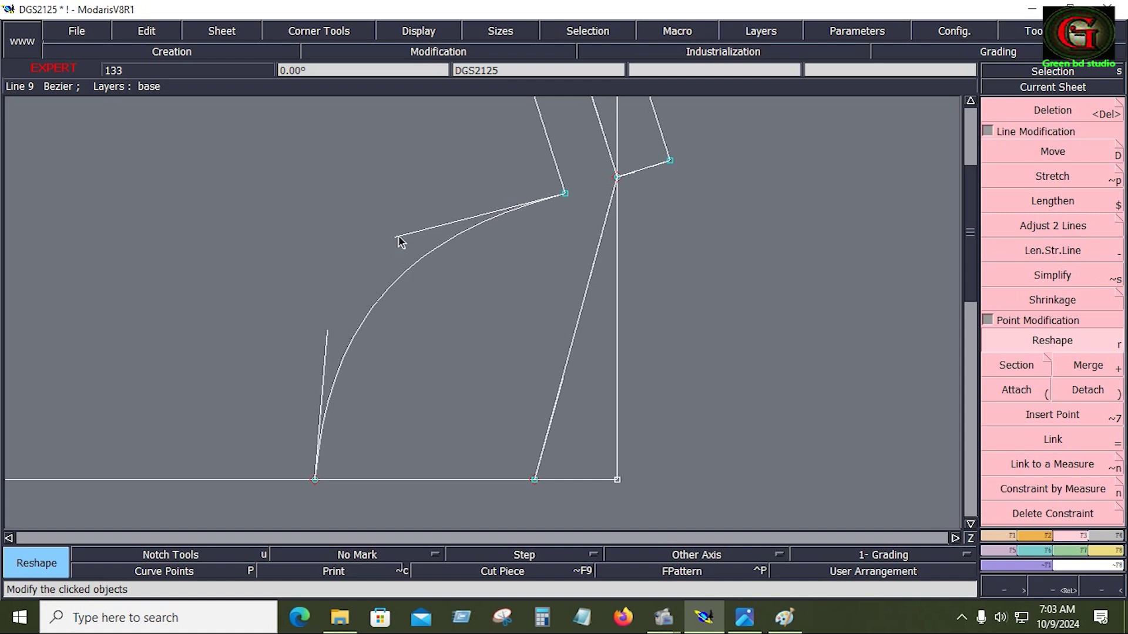
click(397, 238)
click(410, 231)
click(329, 340)
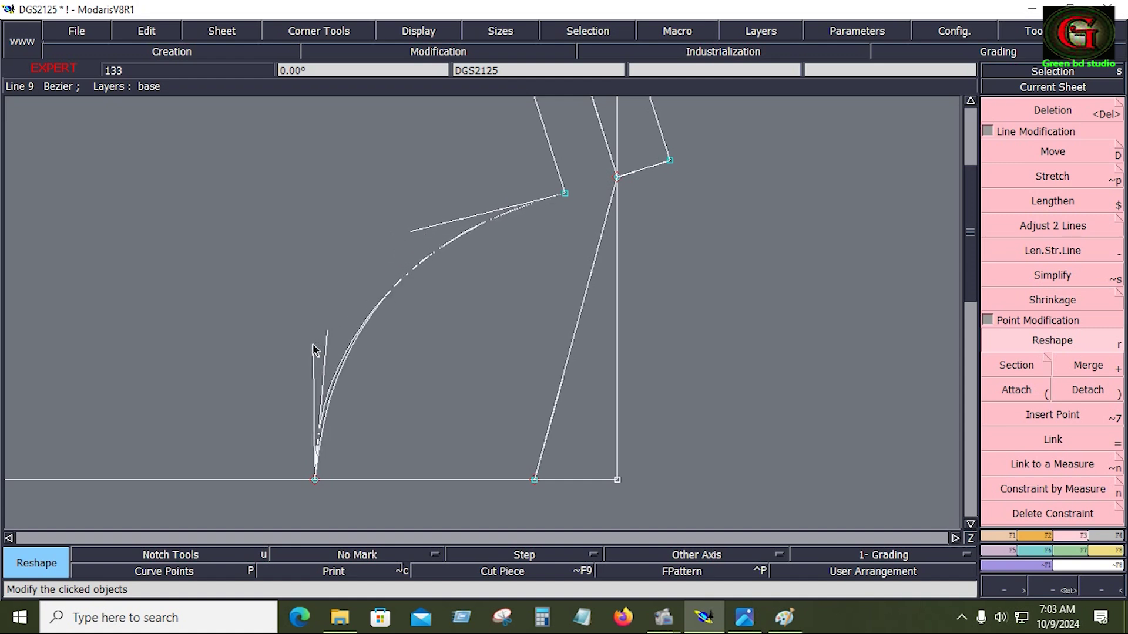
click(315, 347)
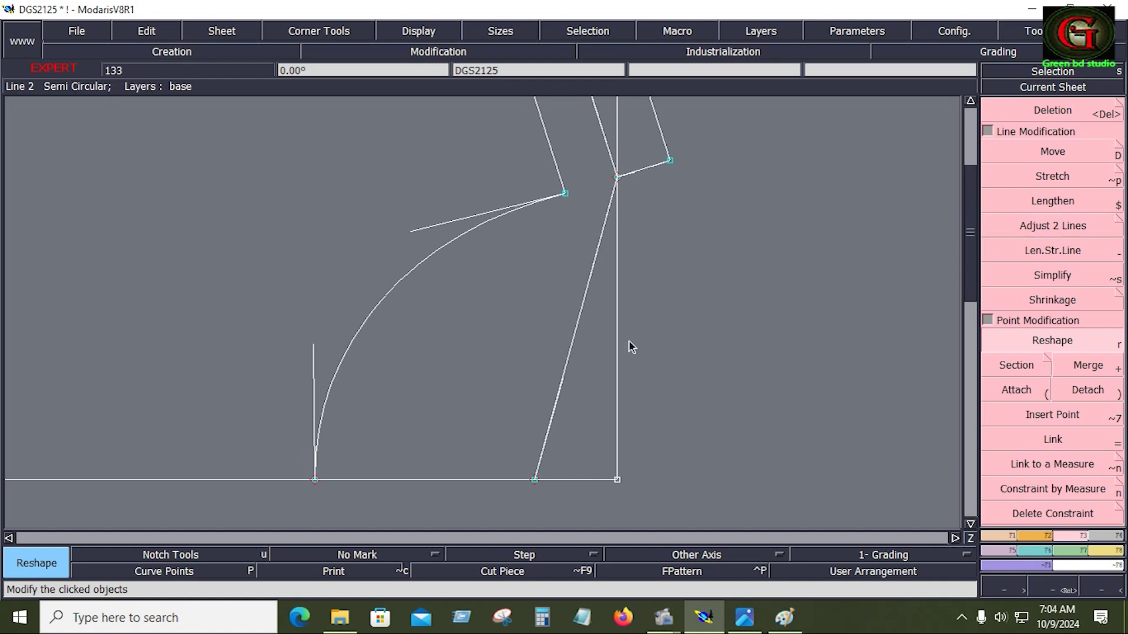
Reshape the lower part of the back neck line into a curve, with a near-vertical lower handle and a slanted handle at the shoulder neck point
click(561, 394)
click(541, 244)
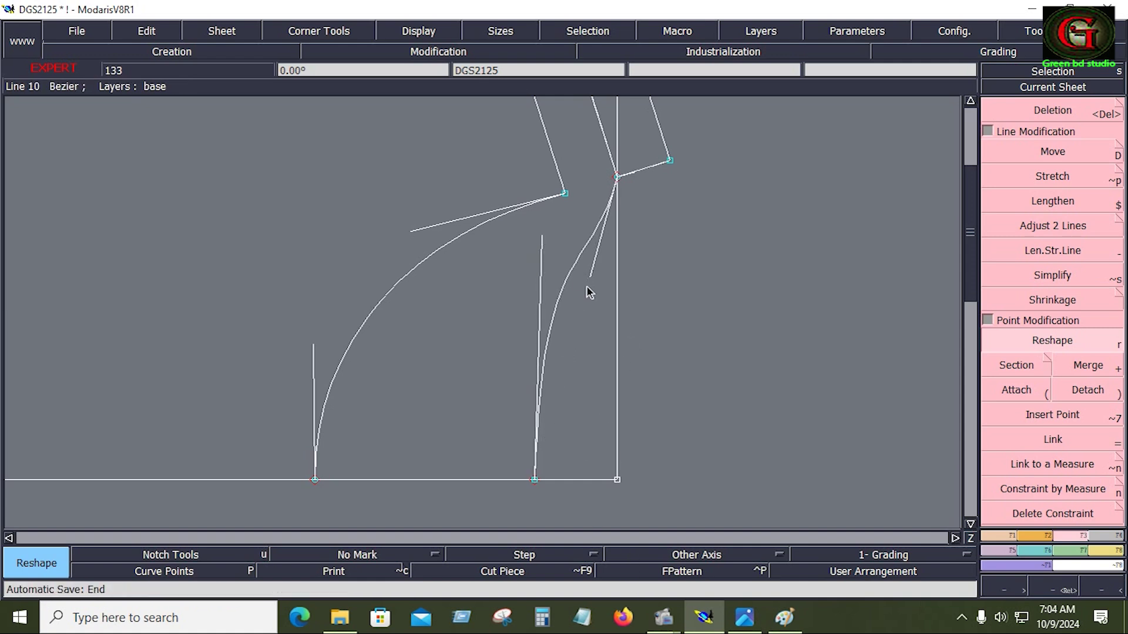
click(591, 274)
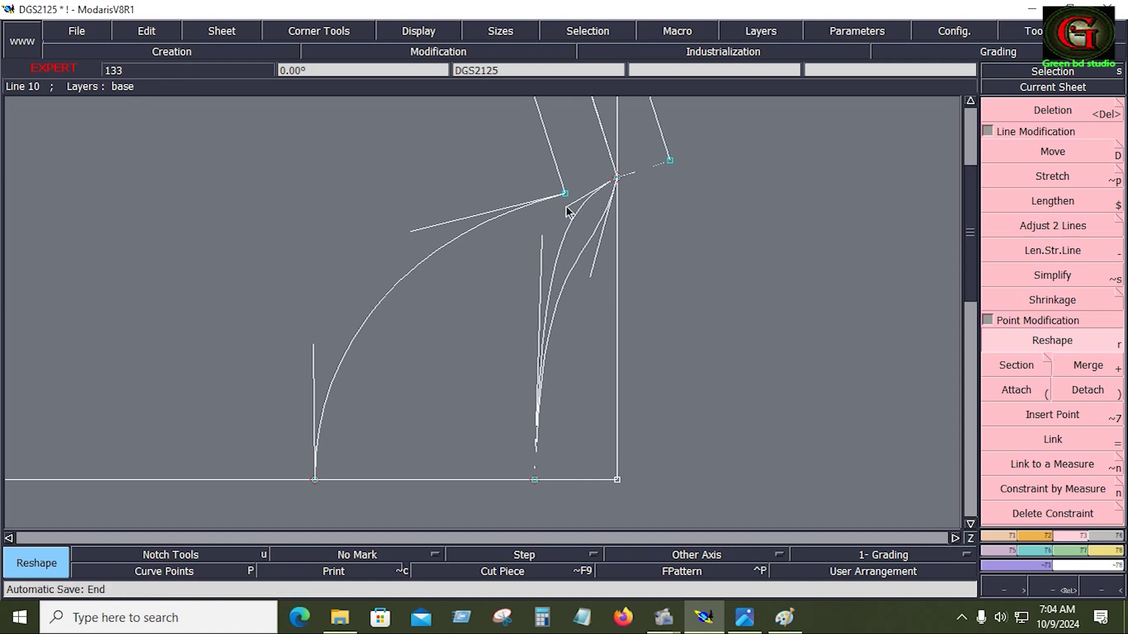
click(566, 205)
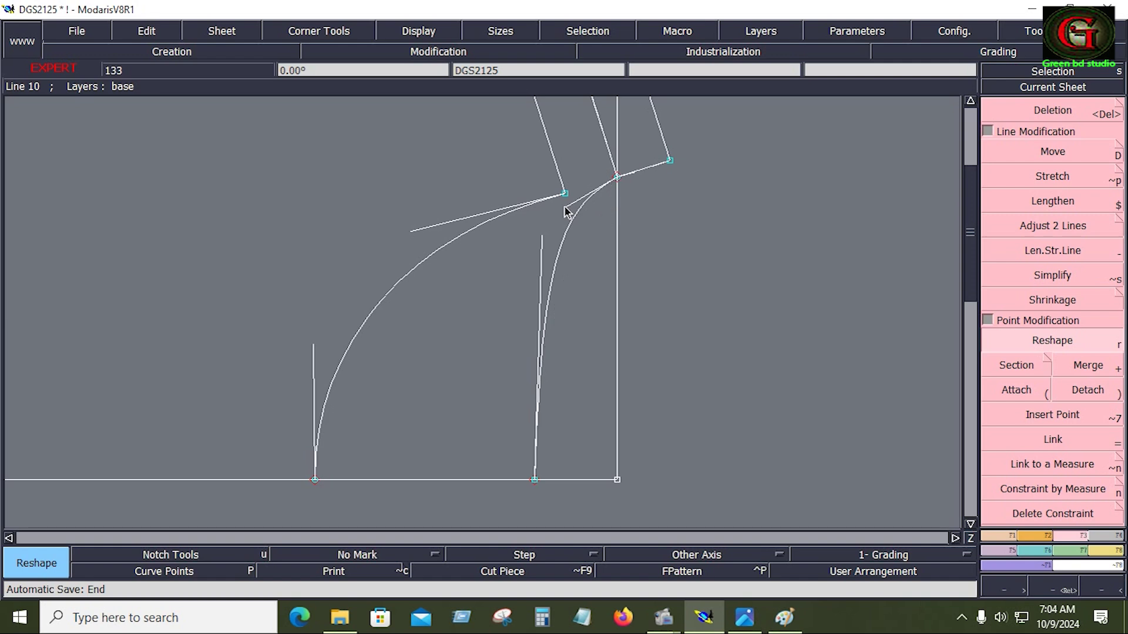
click(537, 240)
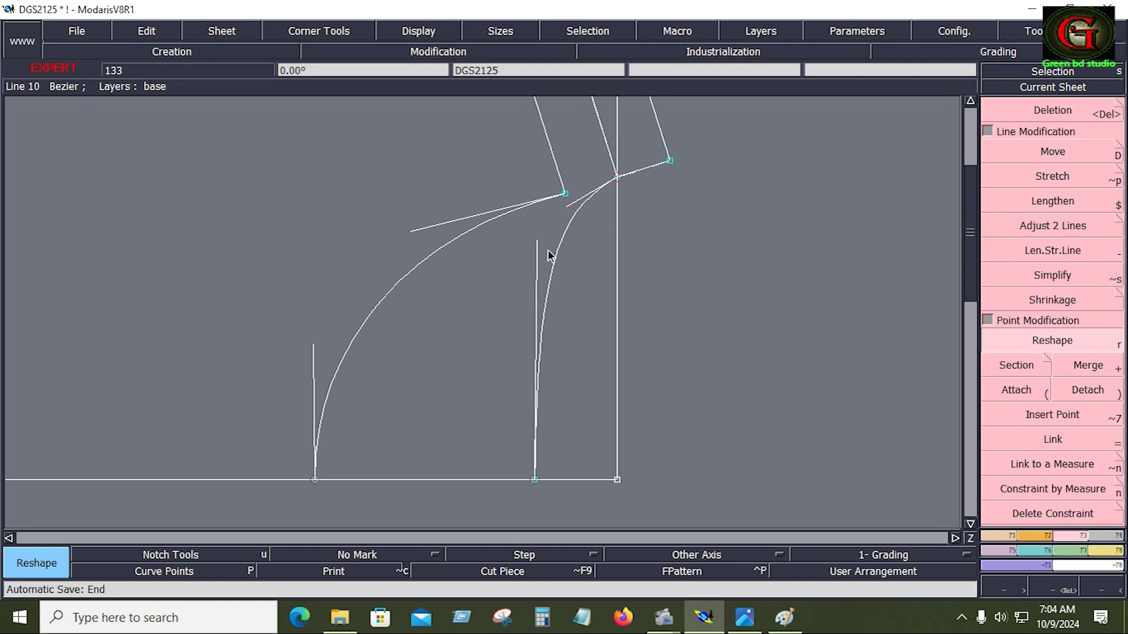
click(539, 244)
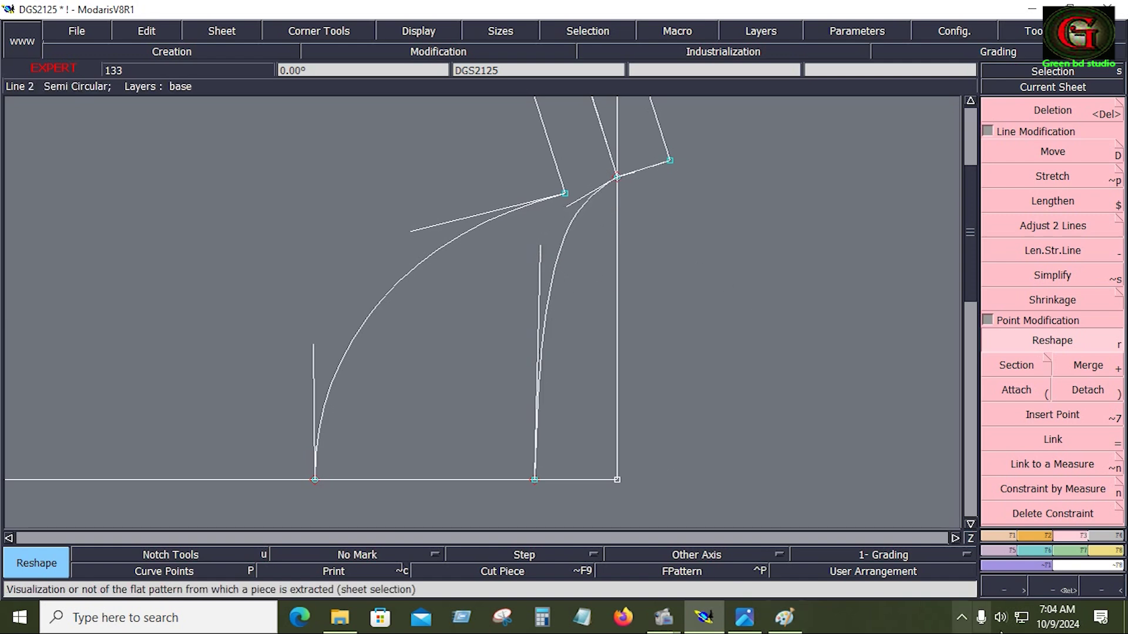
Create a symmetry axis along the middle shoulder line and symmetrize the front neck curve across it
click(995, 535)
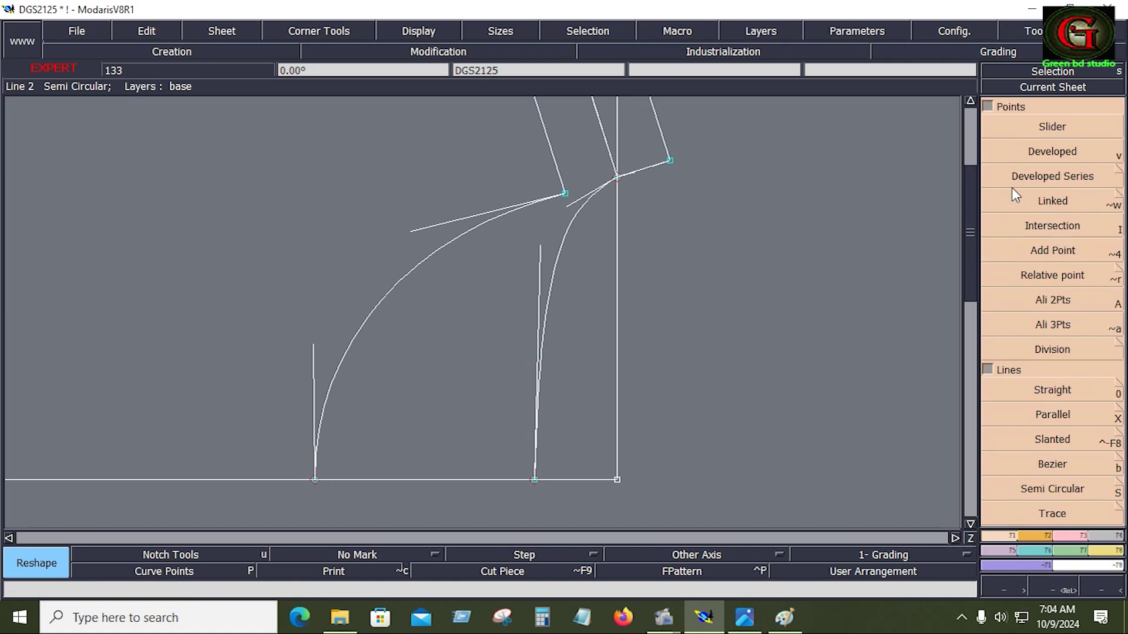
click(989, 108)
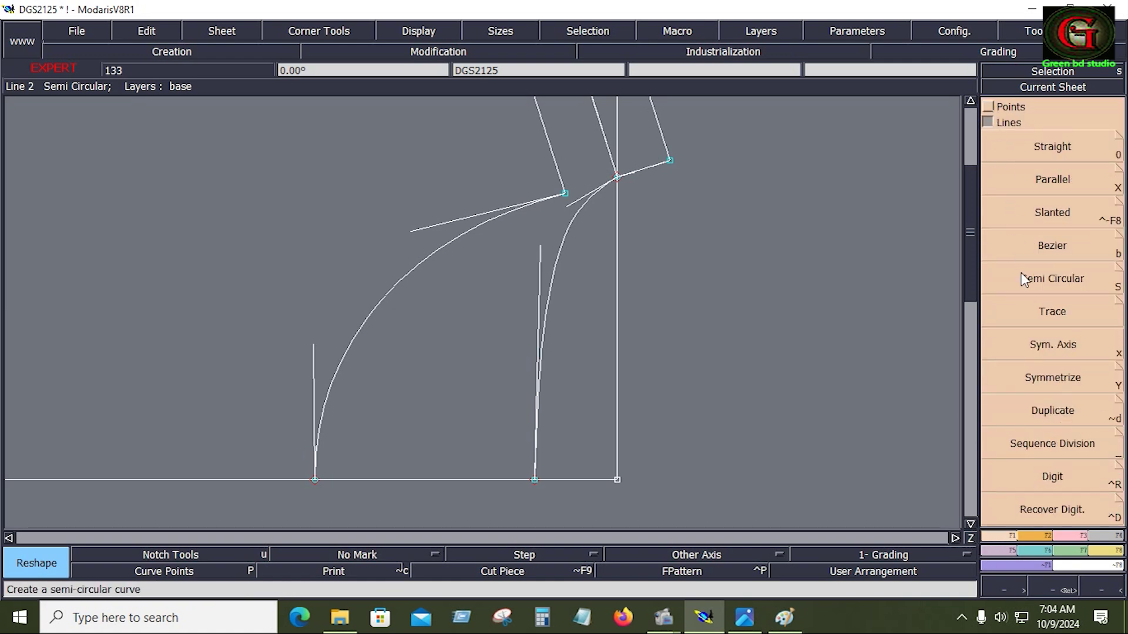
click(1049, 347)
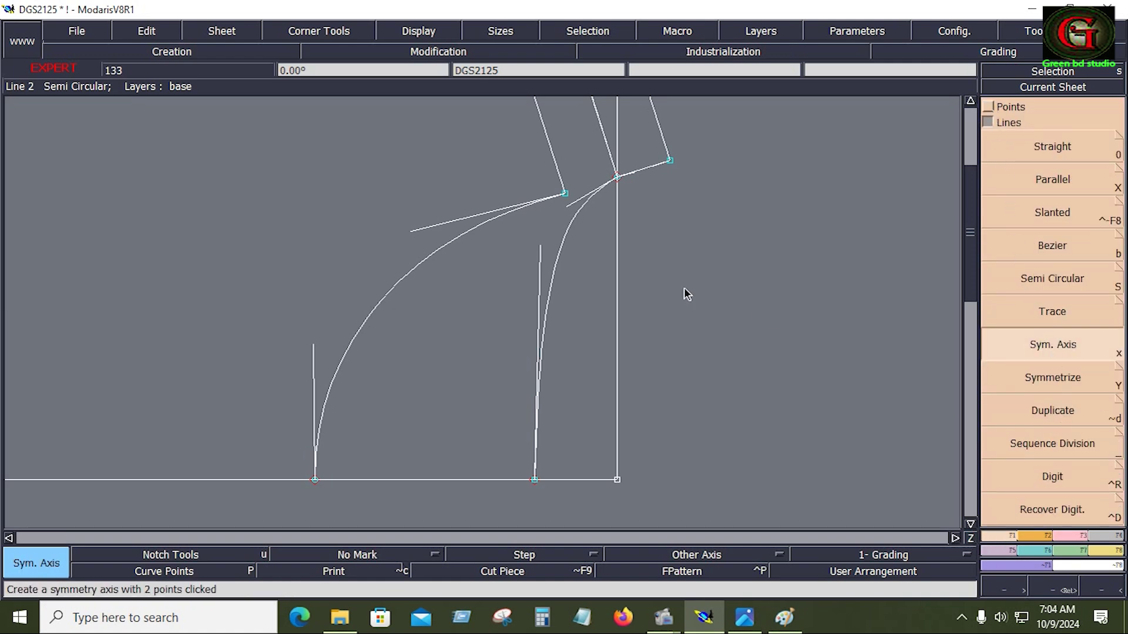
click(602, 133)
click(1063, 382)
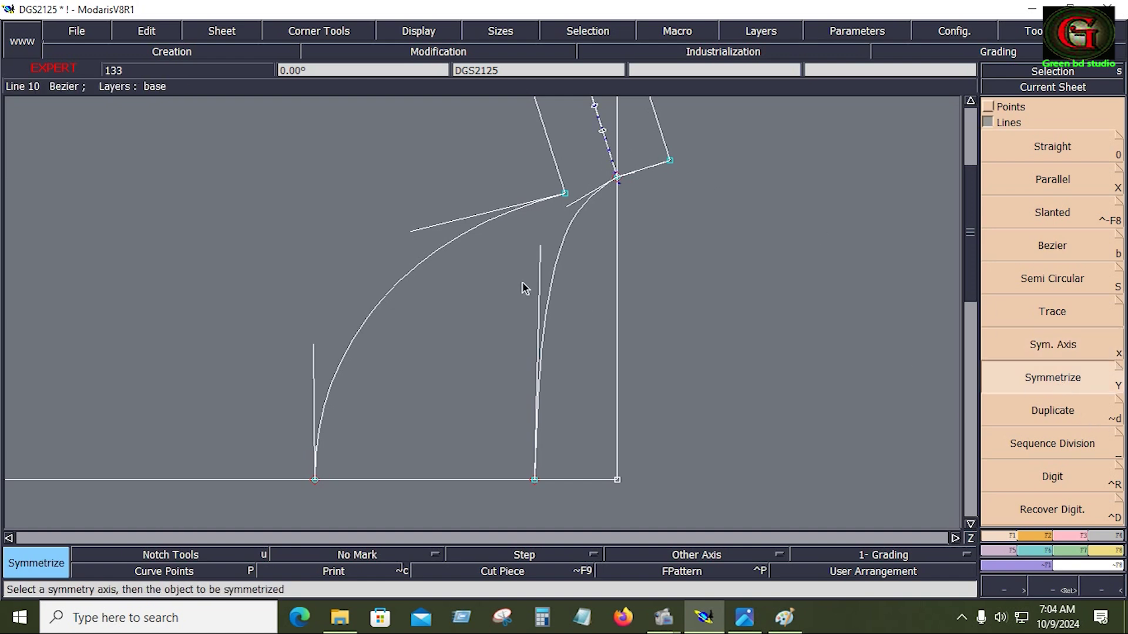
click(444, 253)
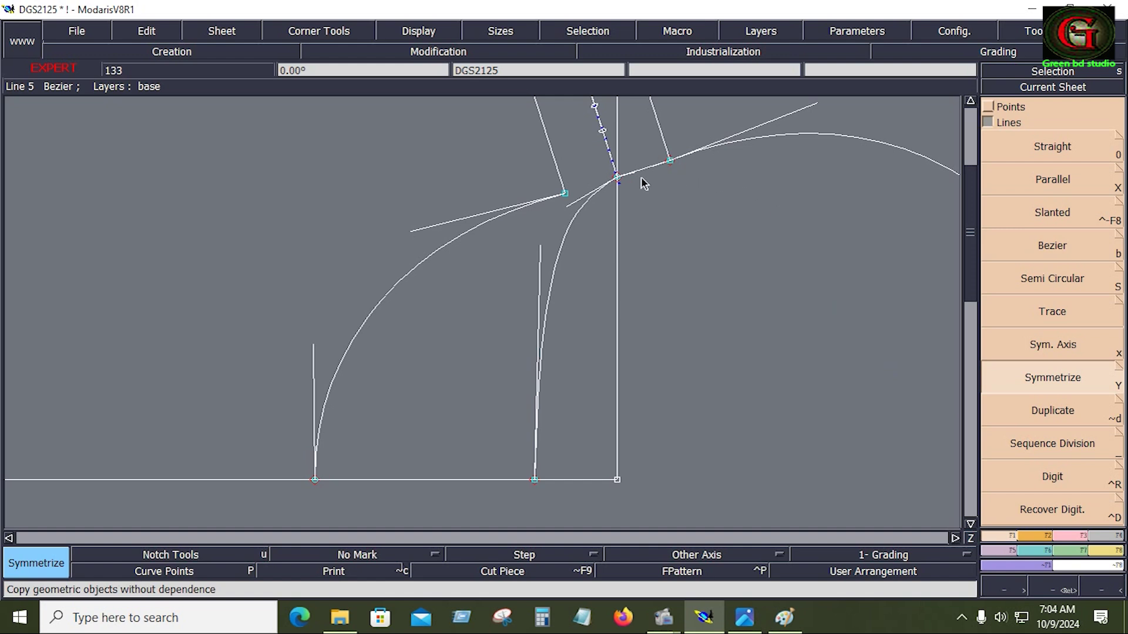
Reshape the back neckline by moving the shoulder neck point with dx 0 and dy -0.125 inch
click(1078, 535)
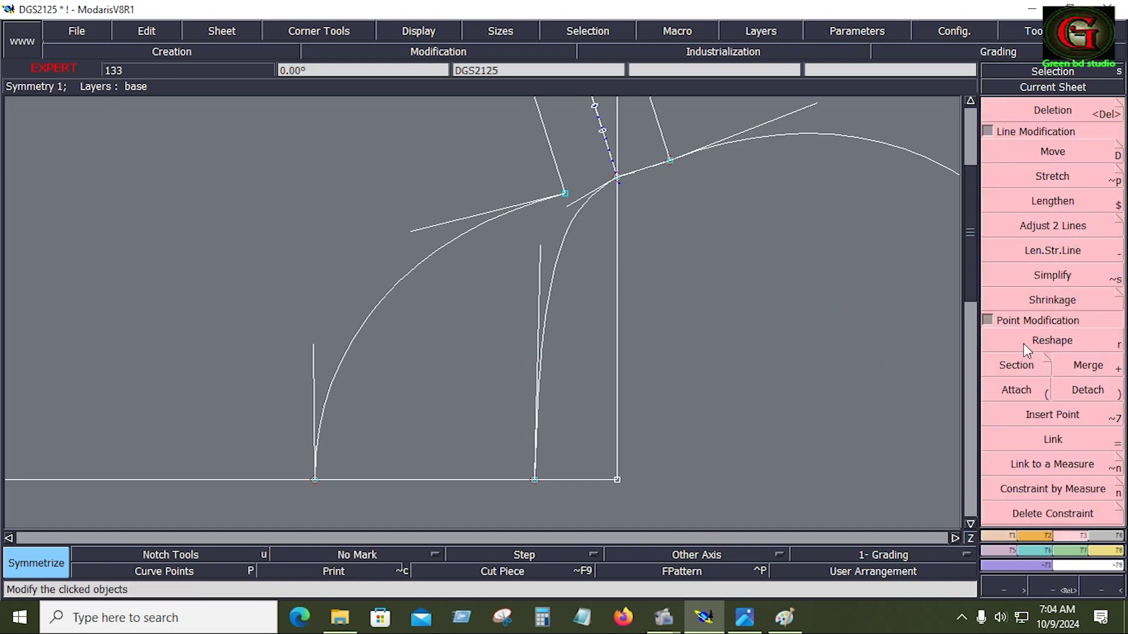
click(1038, 341)
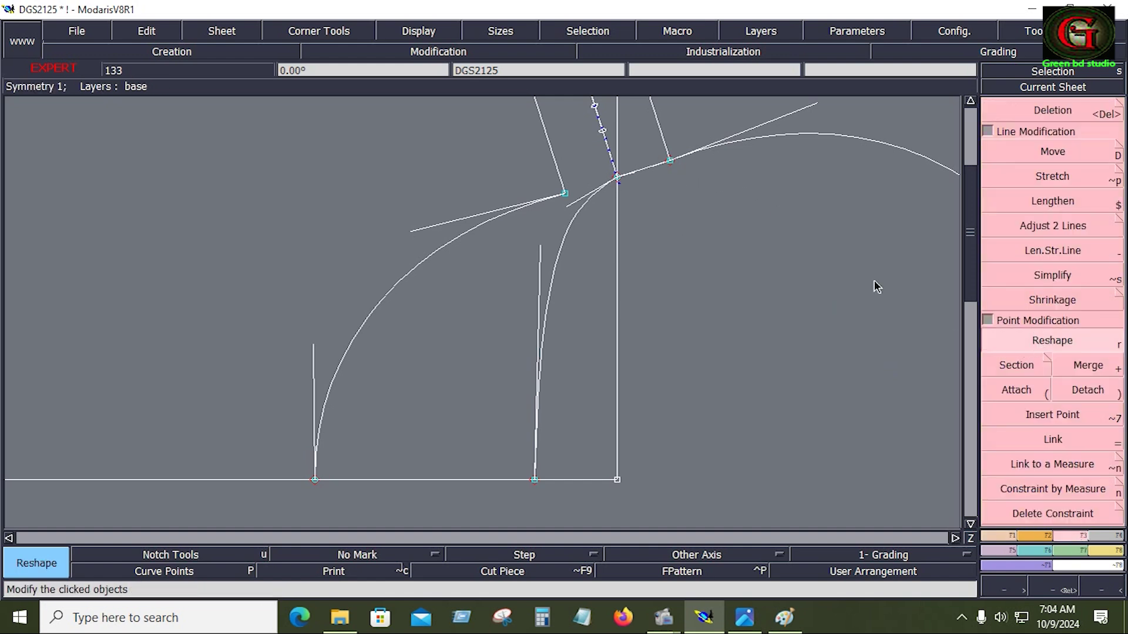
click(617, 177)
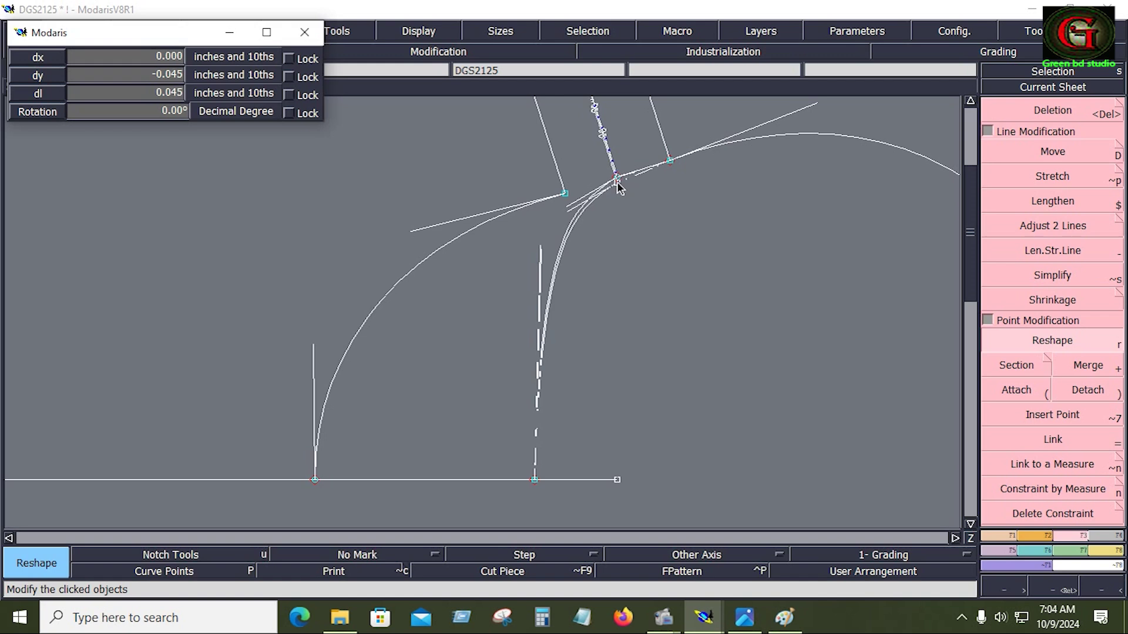
text(0)
key(Return)
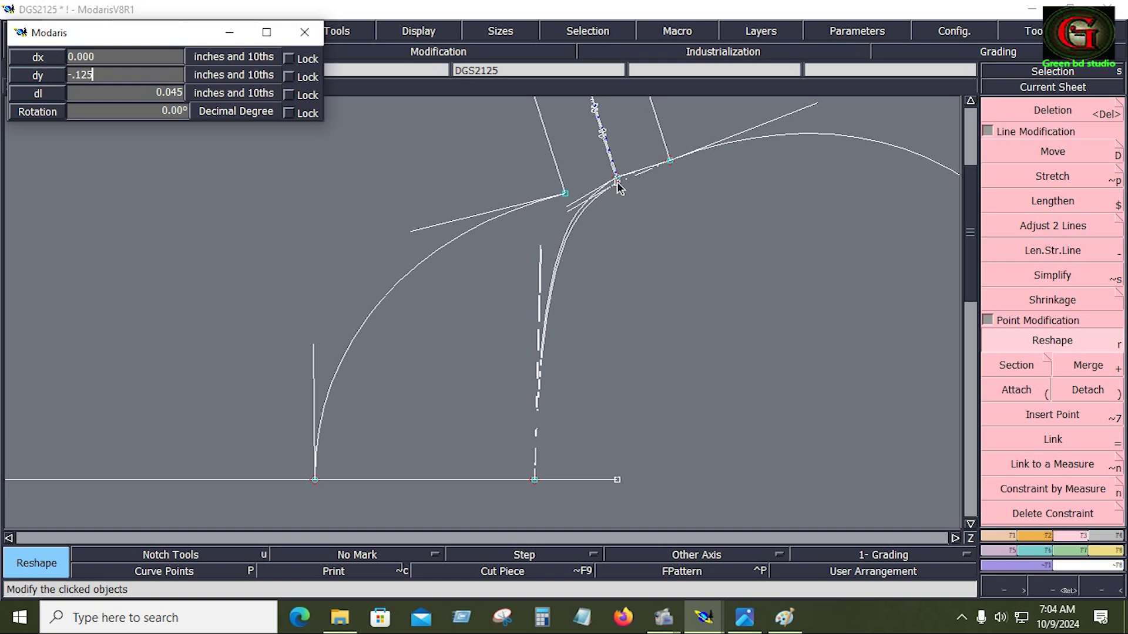
text(-.125)
key(Return)
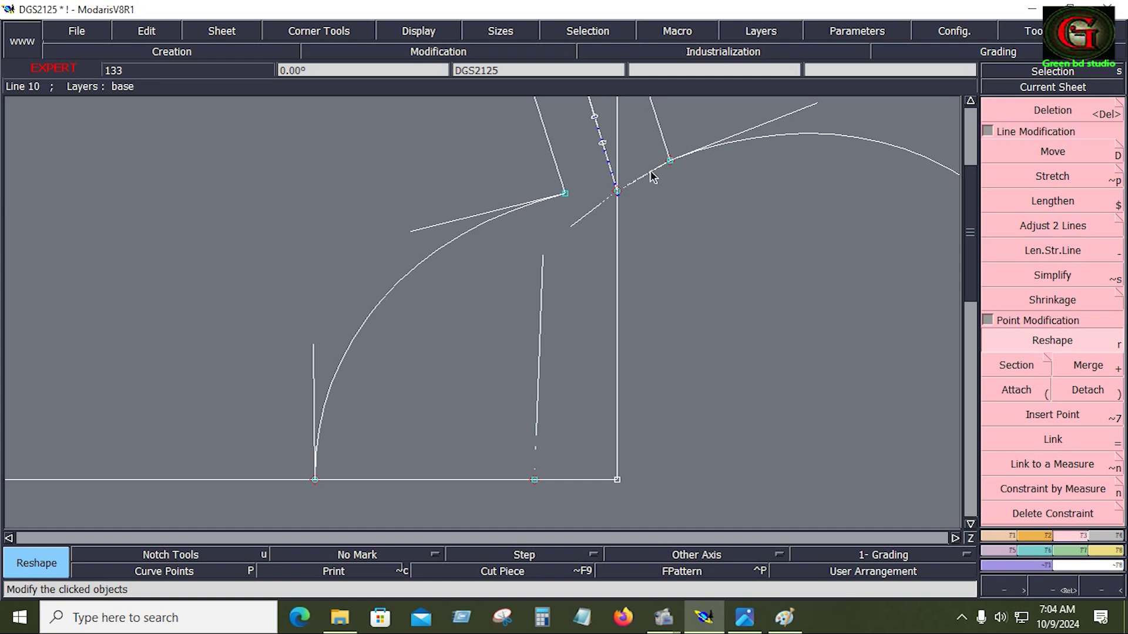
Delete the mirrored copy of the front neck curve
key(Delete)
key(ctrl+z)
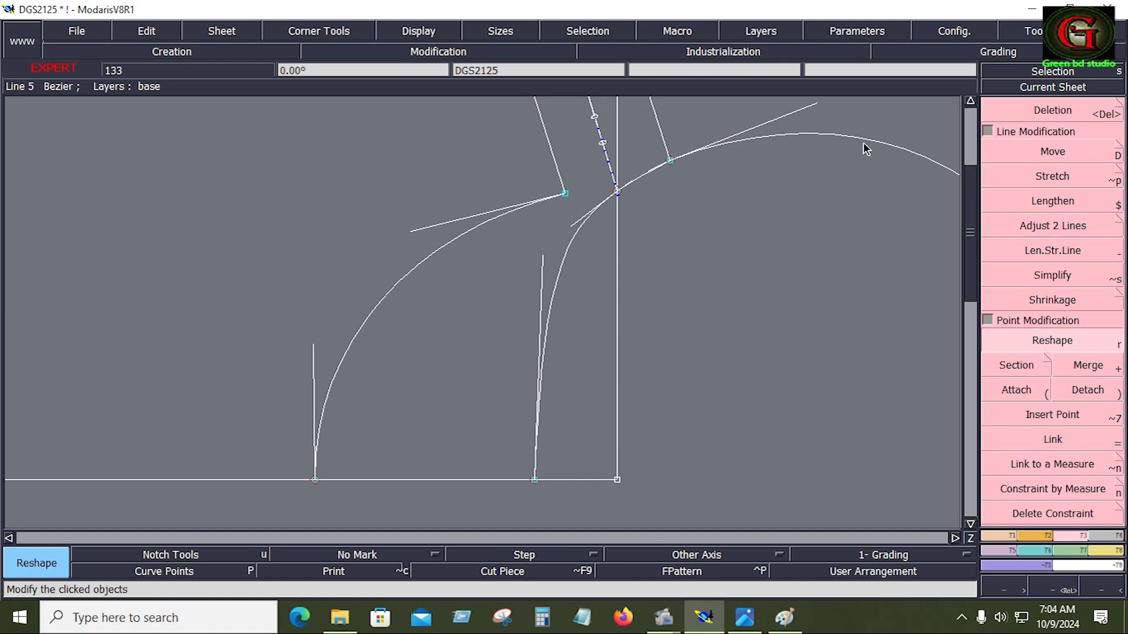
key(Delete)
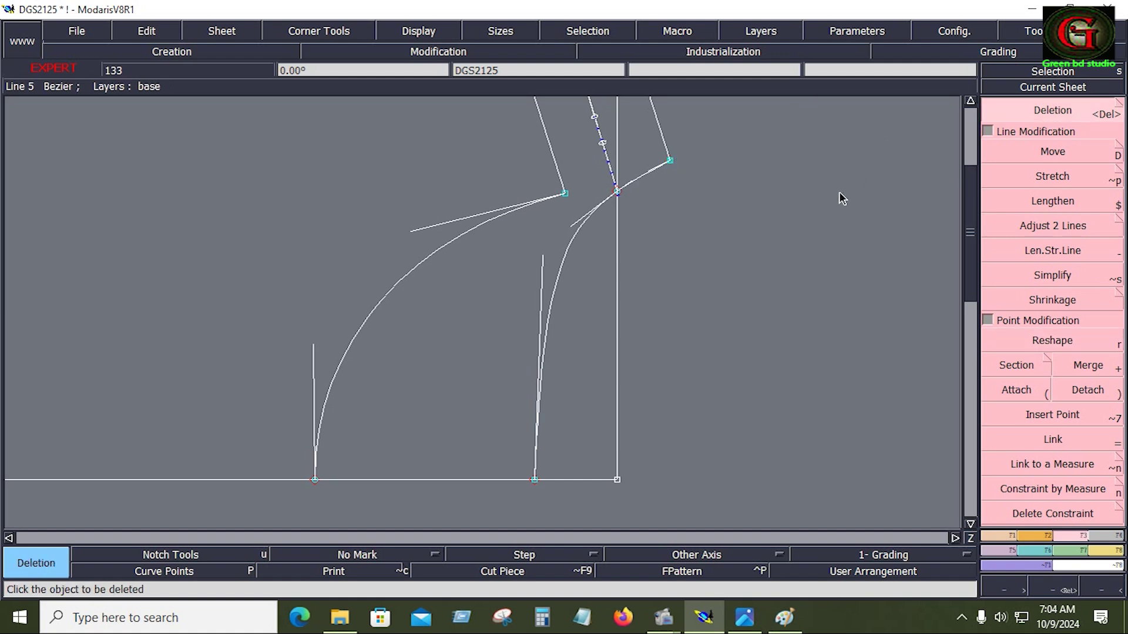
Save the DGS2125 model, continuing past the validation file warning
click(91, 36)
click(86, 97)
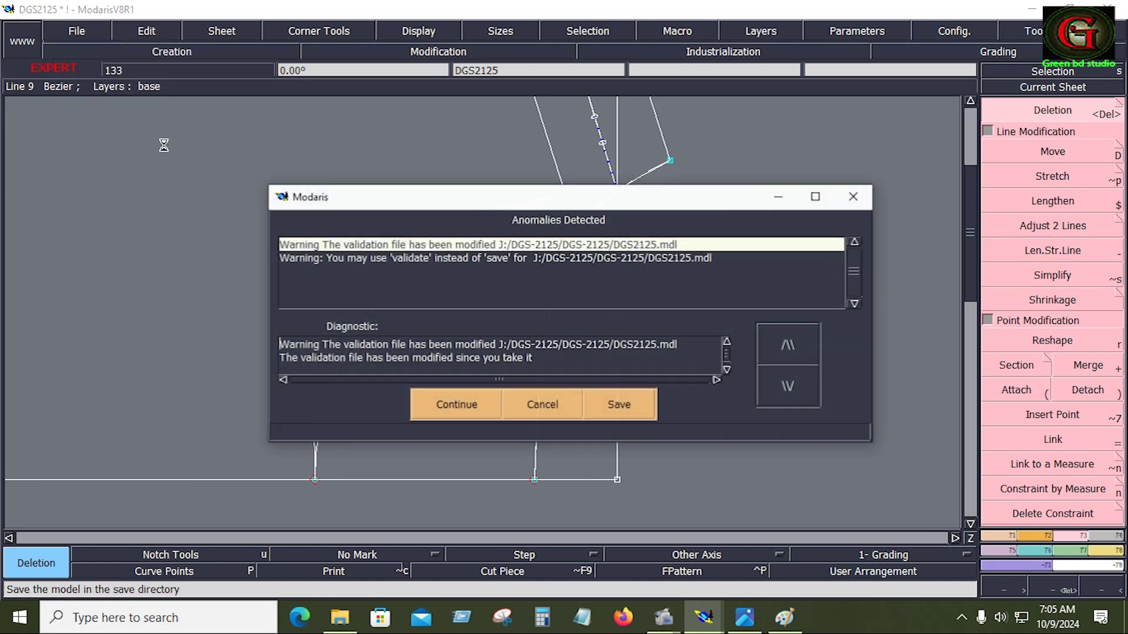
click(459, 404)
Create a freehand parallel of the inner (front) shoulder line, offset toward the inside of the body as a guide for the armhole
key(Home)
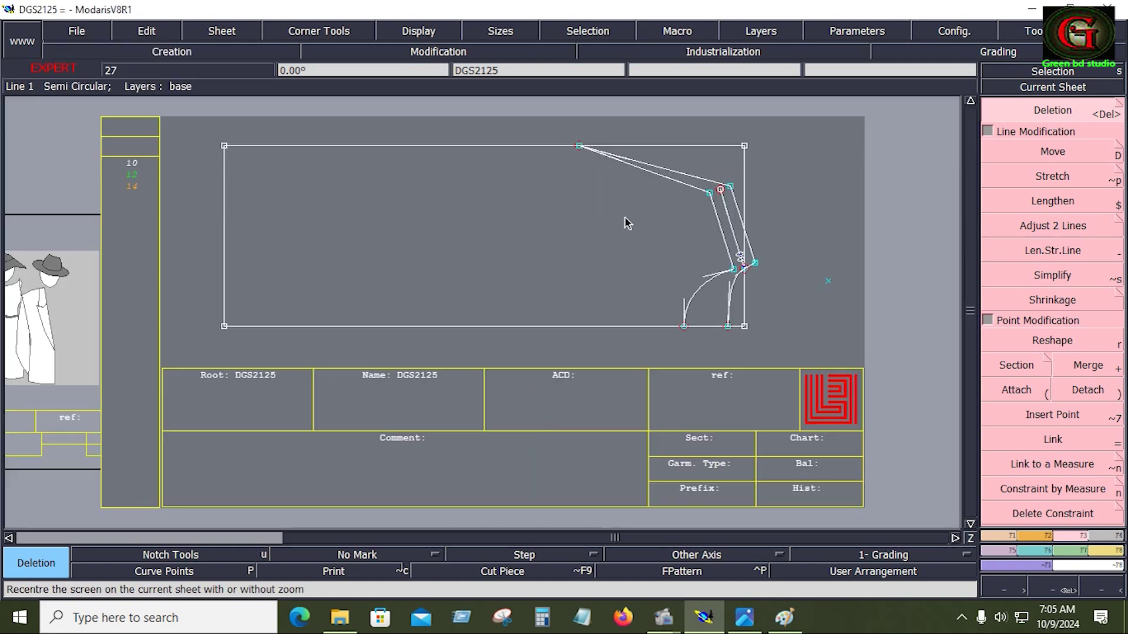
key(z)
drag(519, 118, 763, 217)
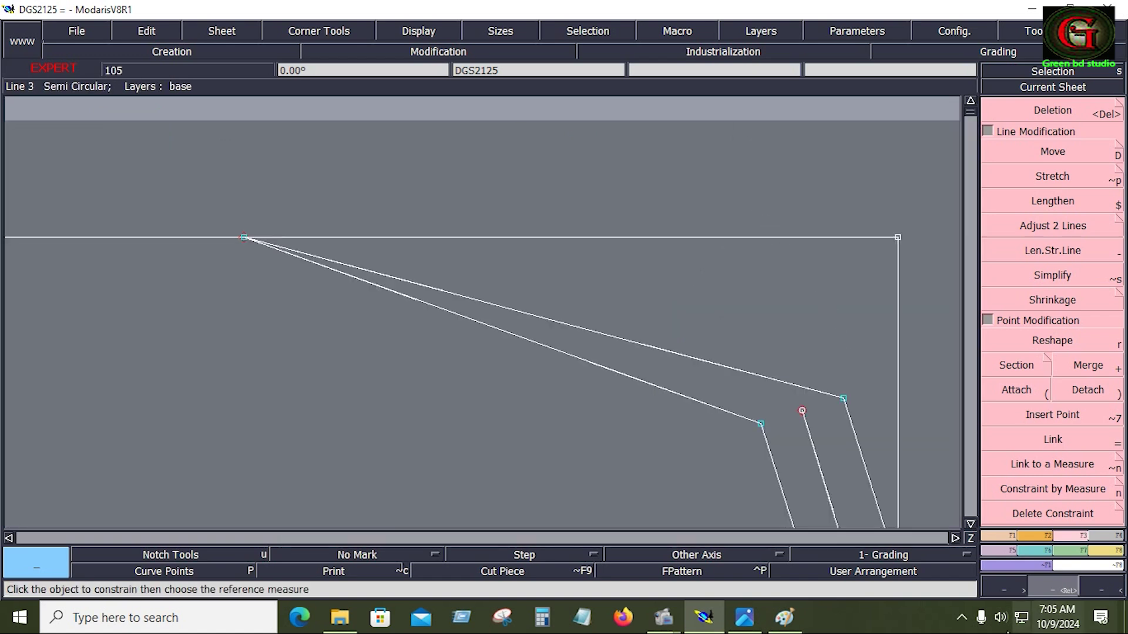
click(999, 535)
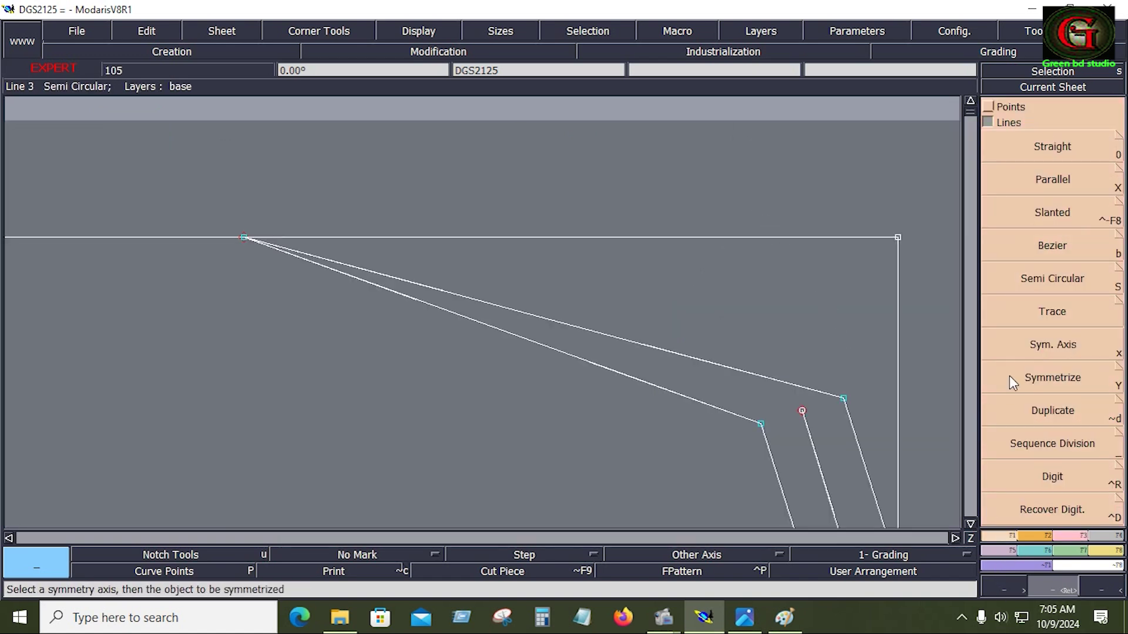
click(1055, 187)
click(772, 457)
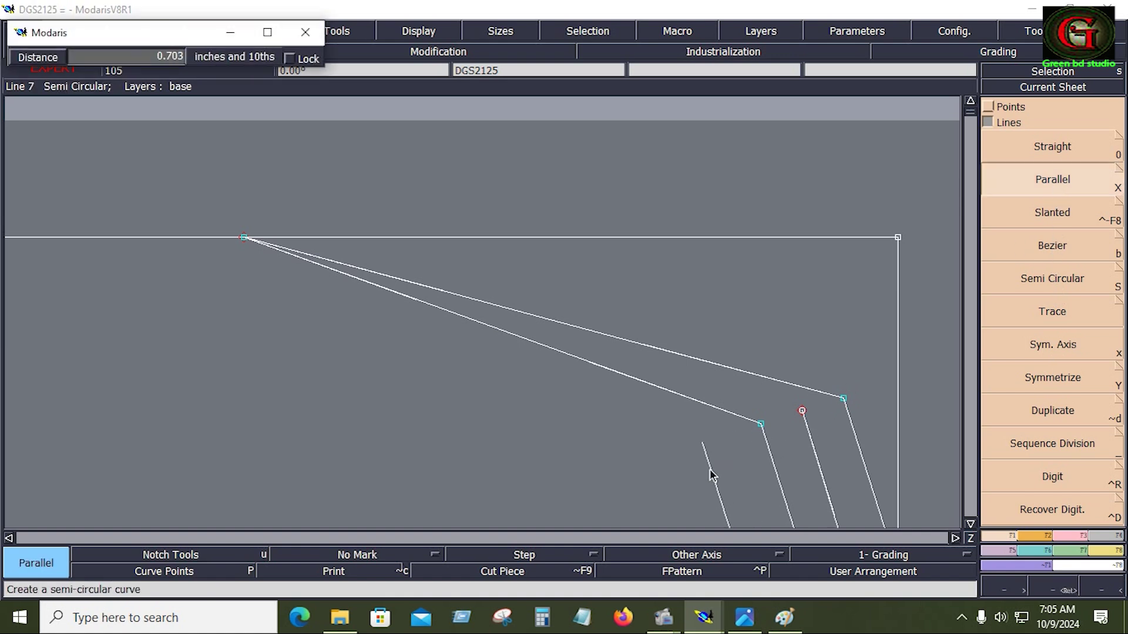
click(597, 484)
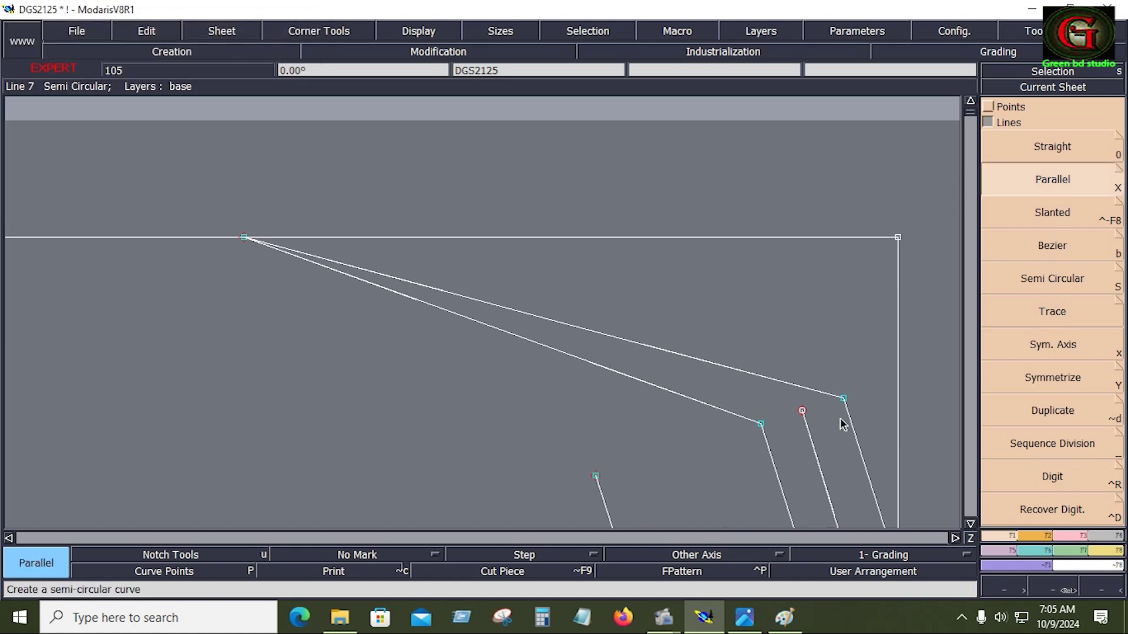
Reshape the front armhole line into a deep concave curve, with a steep handle at the armhole point and a shallow one at the shoulder
click(1073, 536)
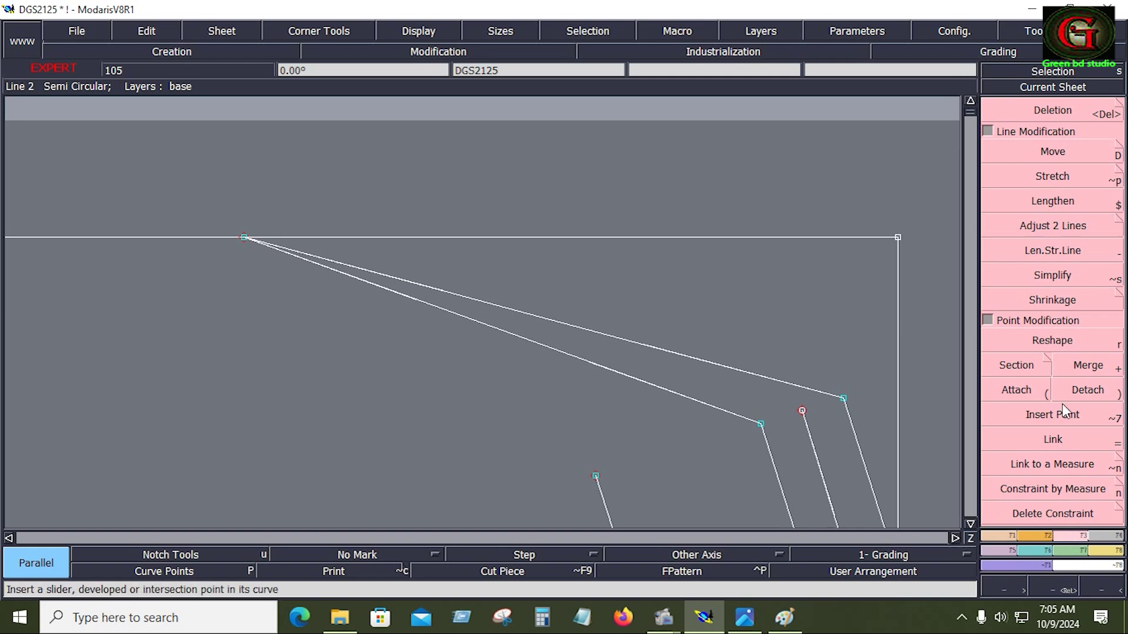
click(1051, 342)
drag(409, 302, 301, 494)
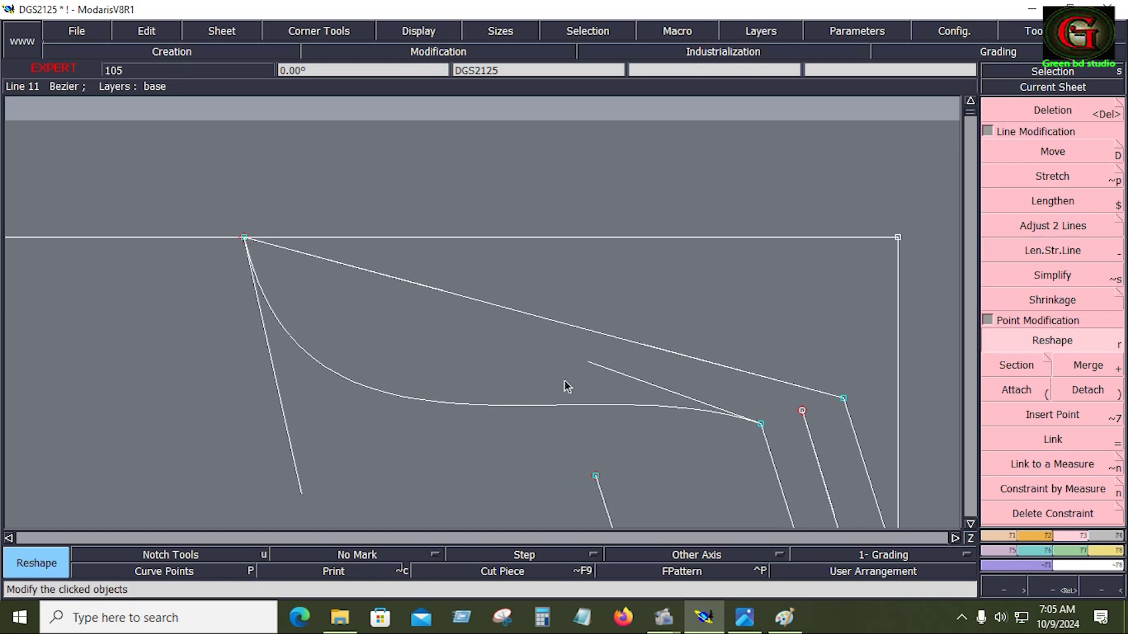
drag(589, 369, 515, 500)
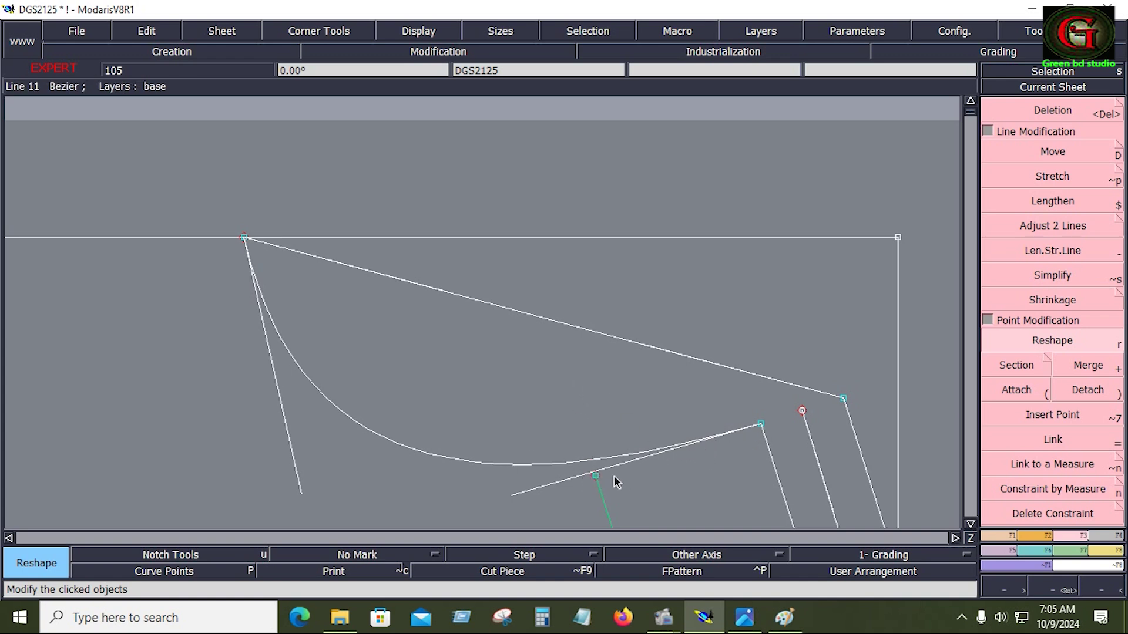
click(520, 494)
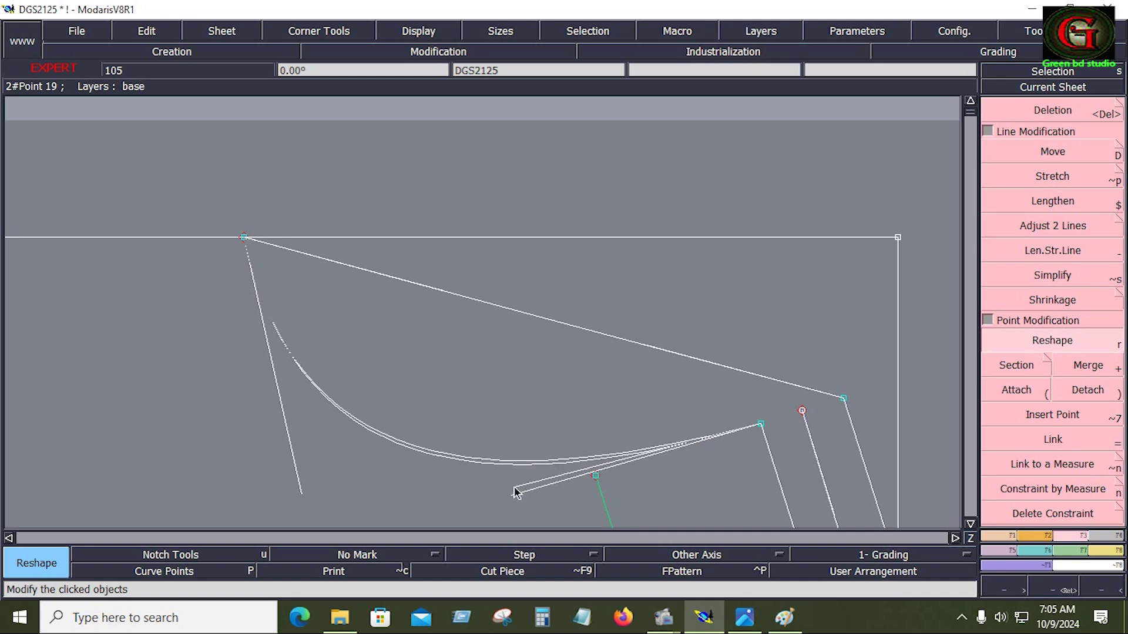
click(515, 488)
click(302, 494)
click(277, 445)
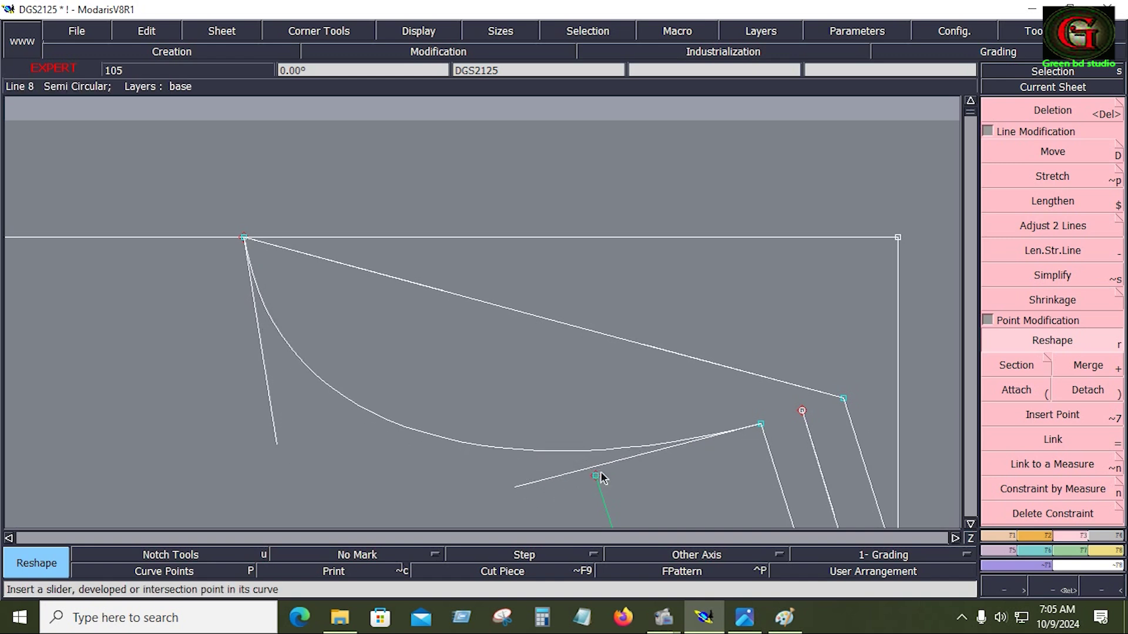
Slightly lengthen the shoulder-end handle of the front armhole curve to deepen its curve
click(518, 489)
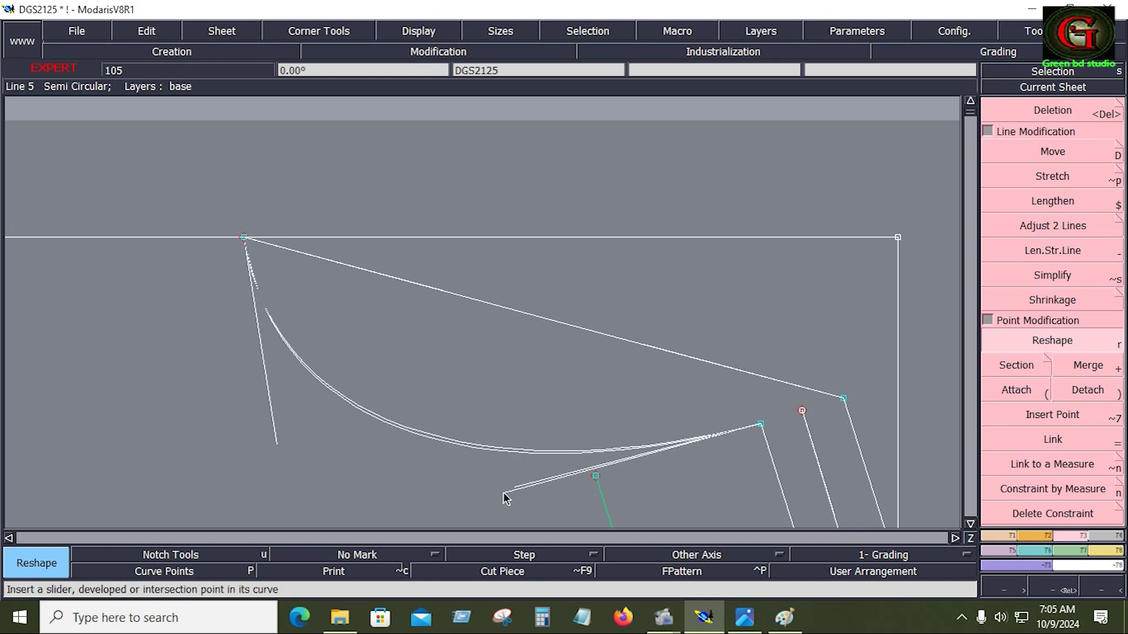
click(504, 493)
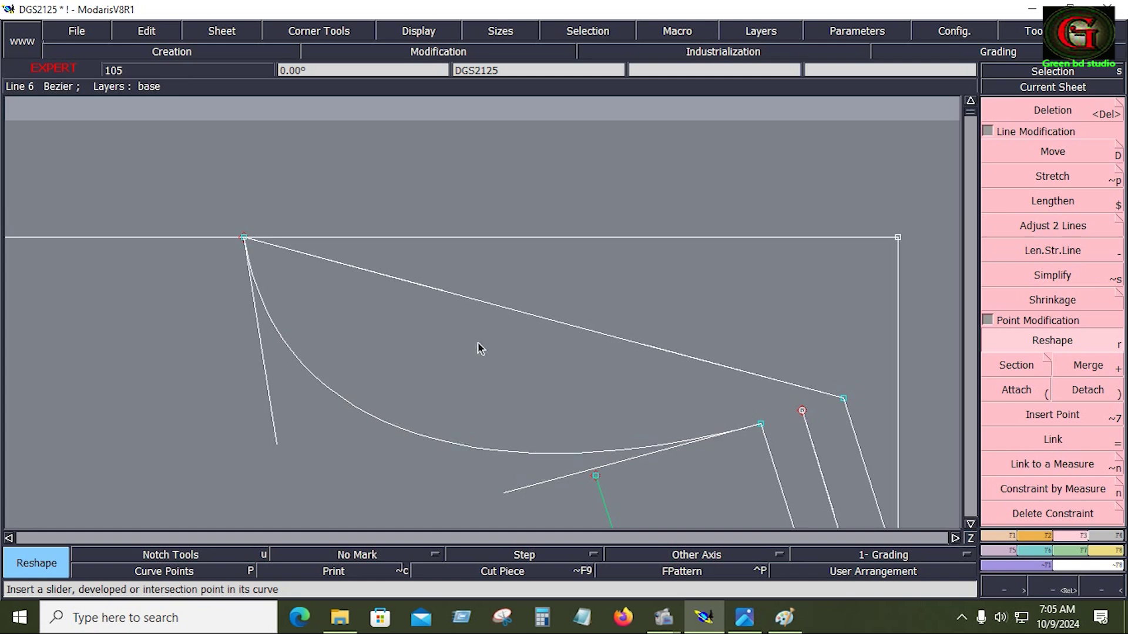
Try to reshape the straight back armhole line into a concave curve by pulling its handles below the line
click(442, 294)
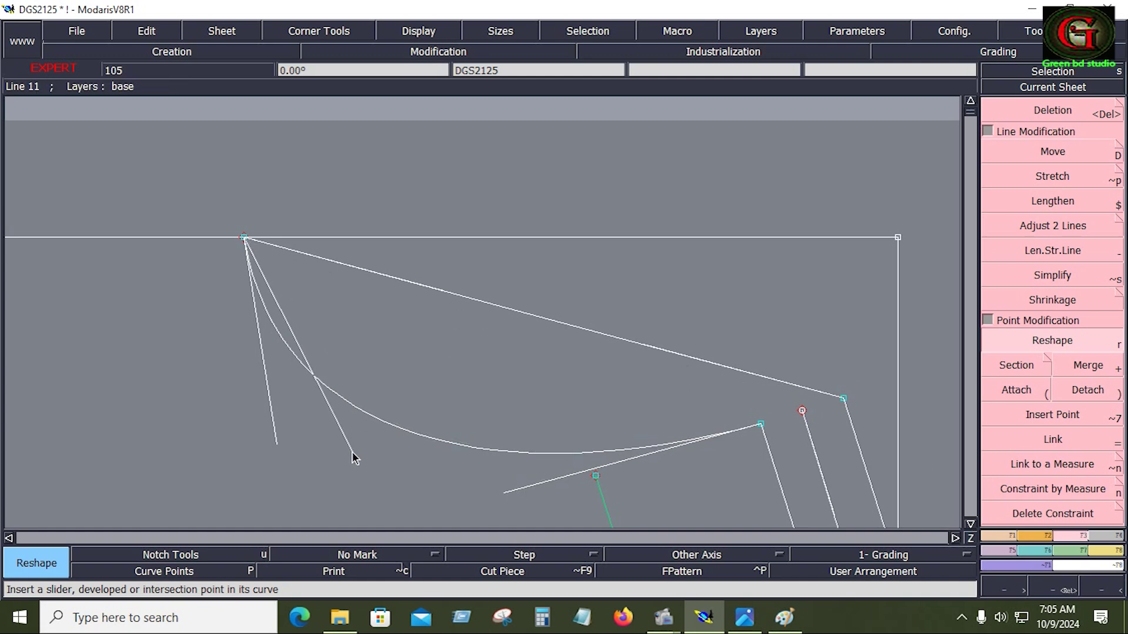
click(333, 470)
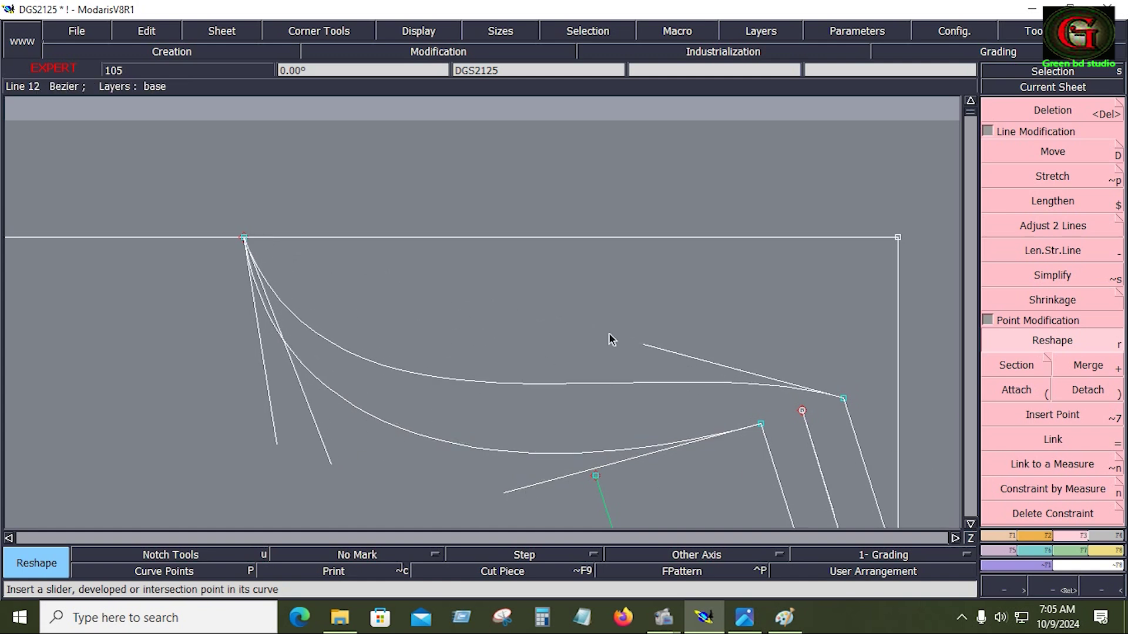
click(650, 397)
Delete the back armhole line and redraw it as a Bezier from the outer shoulder tip through the middle shoulder tip to the armhole point
key(Delete)
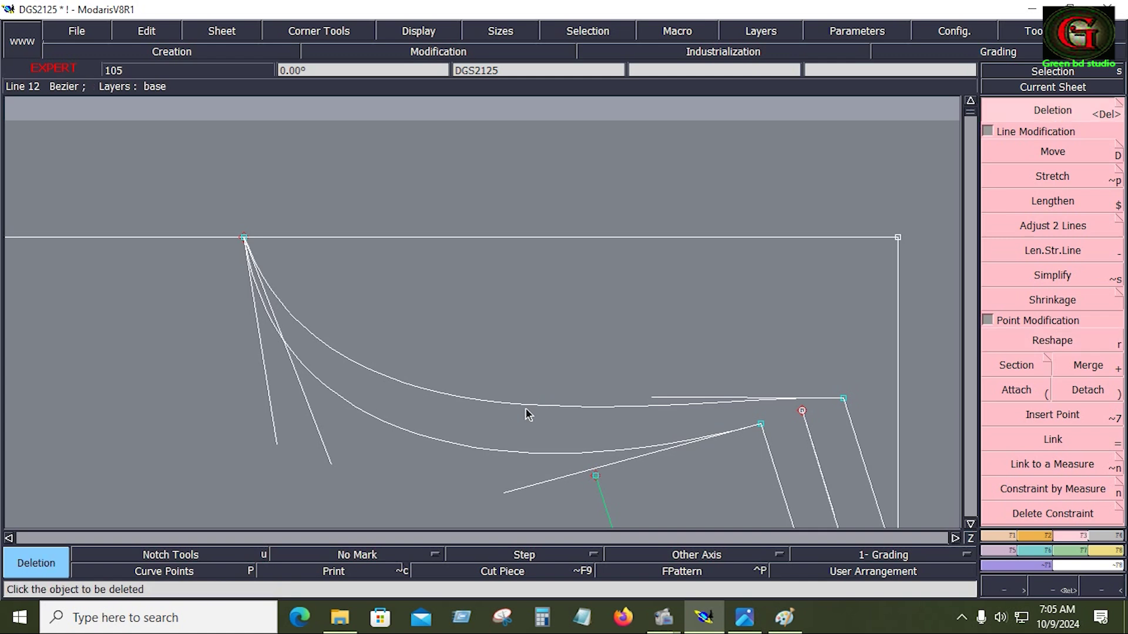
click(527, 406)
click(998, 537)
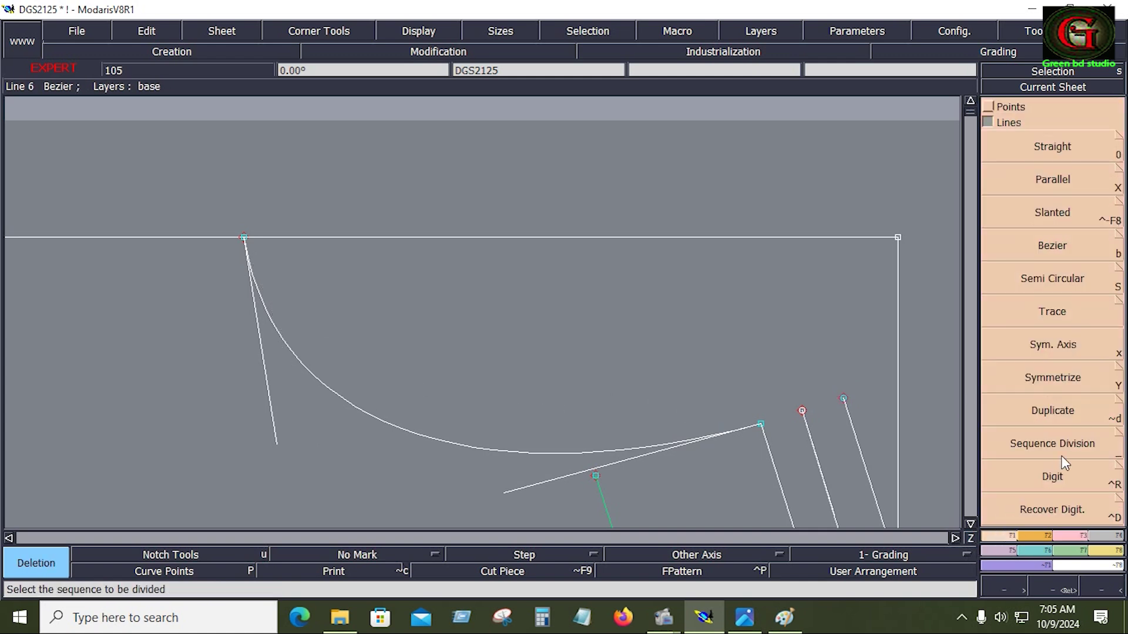
click(1062, 253)
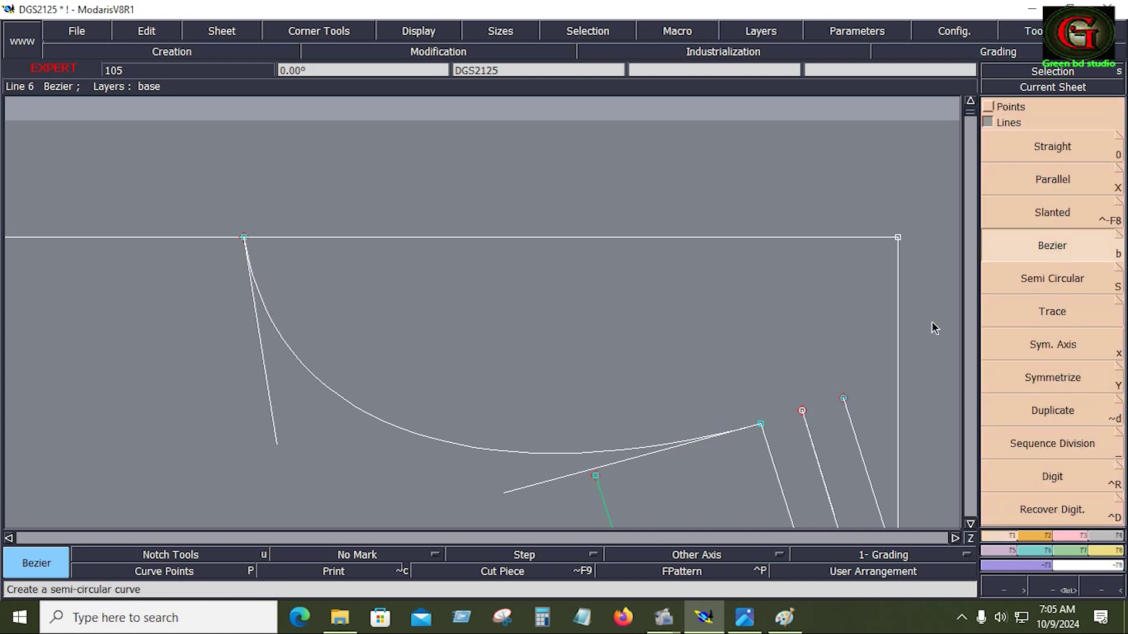
click(843, 399)
click(802, 411)
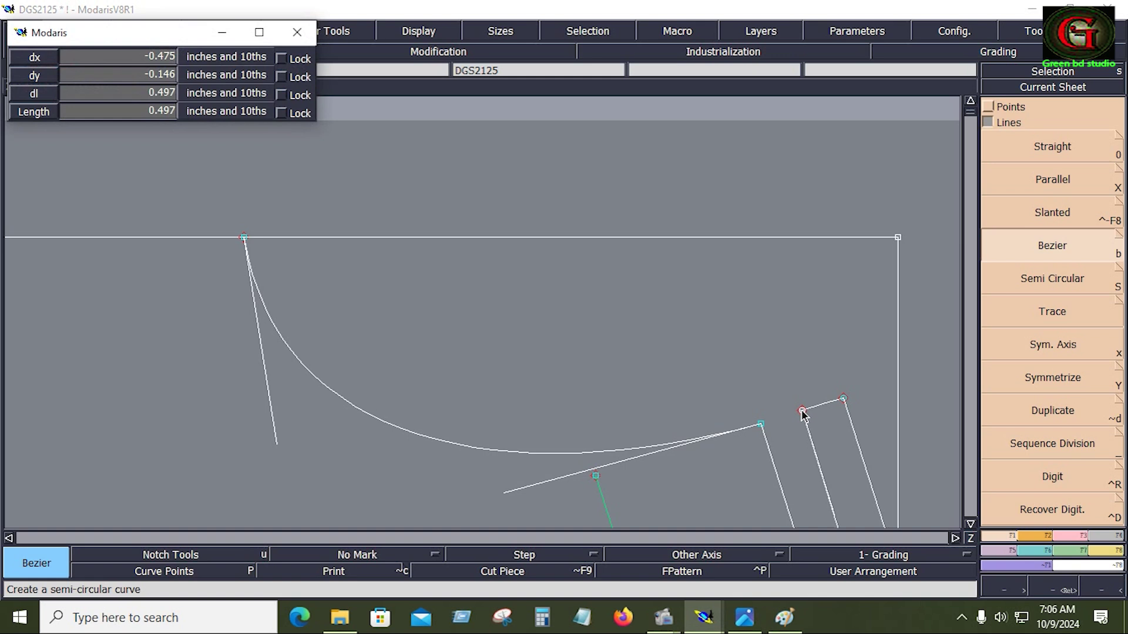
click(244, 237)
Reshape the new back armhole line into a deep concave curve running slightly shallower than the front armhole
click(1059, 546)
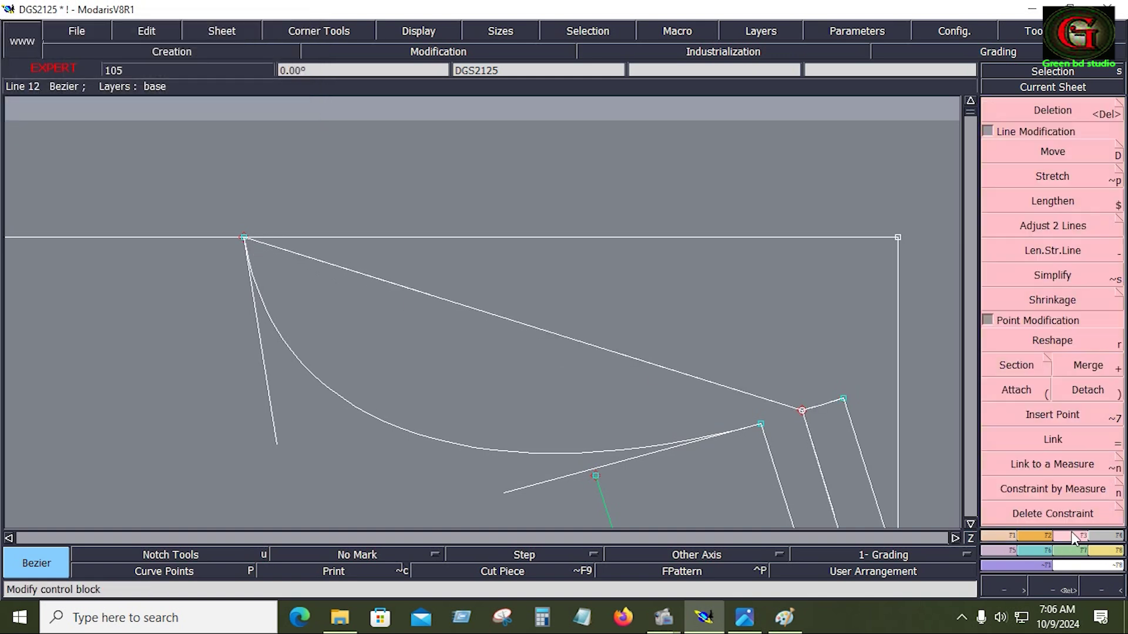
click(1052, 341)
drag(426, 298, 320, 471)
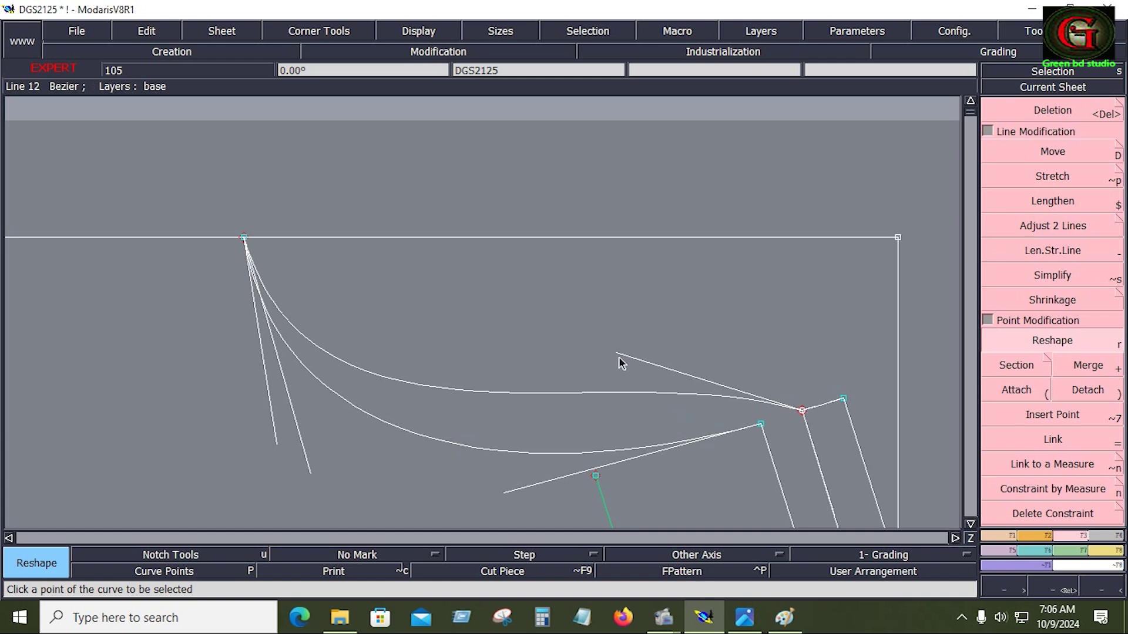
drag(617, 355, 629, 447)
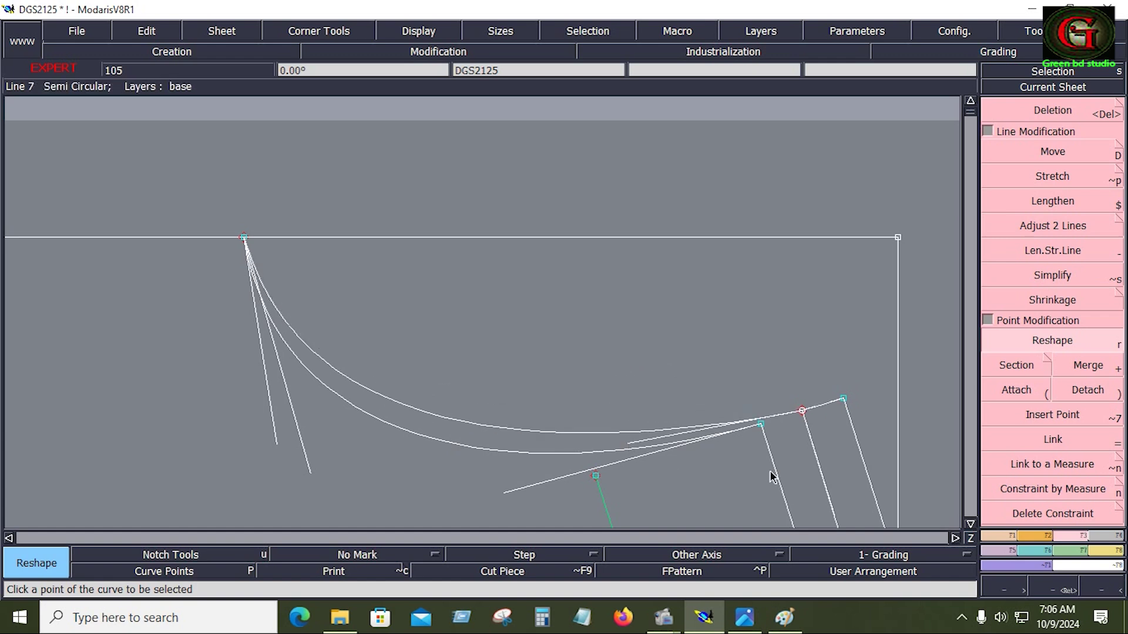
mouse_move(308, 474)
mouse_down()
mouse_move(285, 458)
mouse_move(291, 472)
mouse_up()
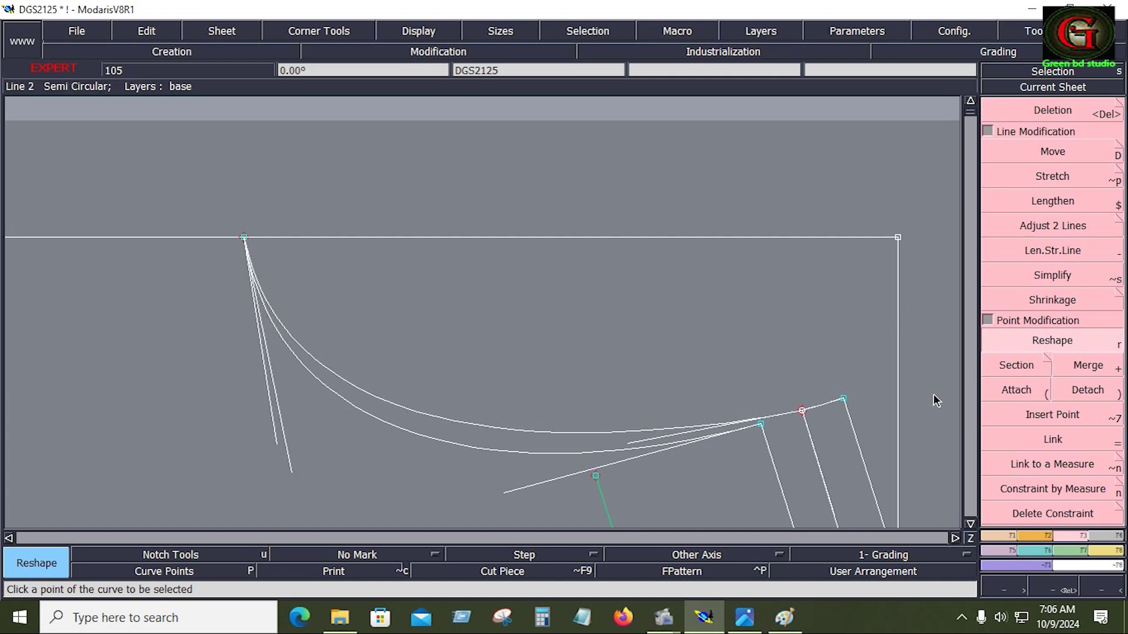
Mirror the front armhole curve about the middle shoulder line to check its flow, and undo the mirrored copy
key(=)
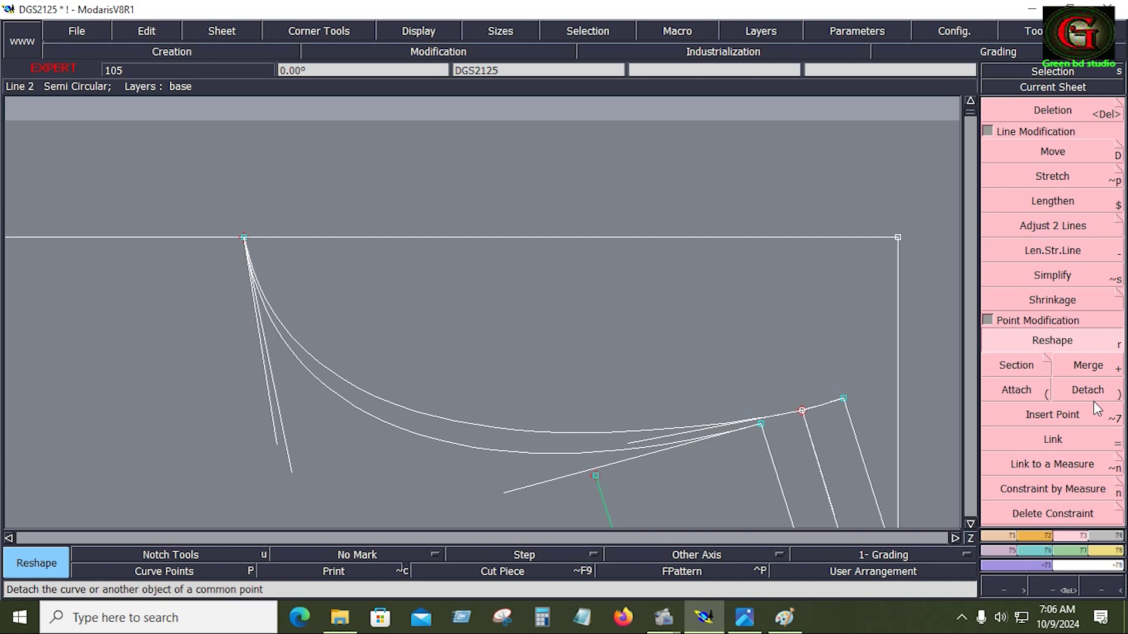
click(1053, 87)
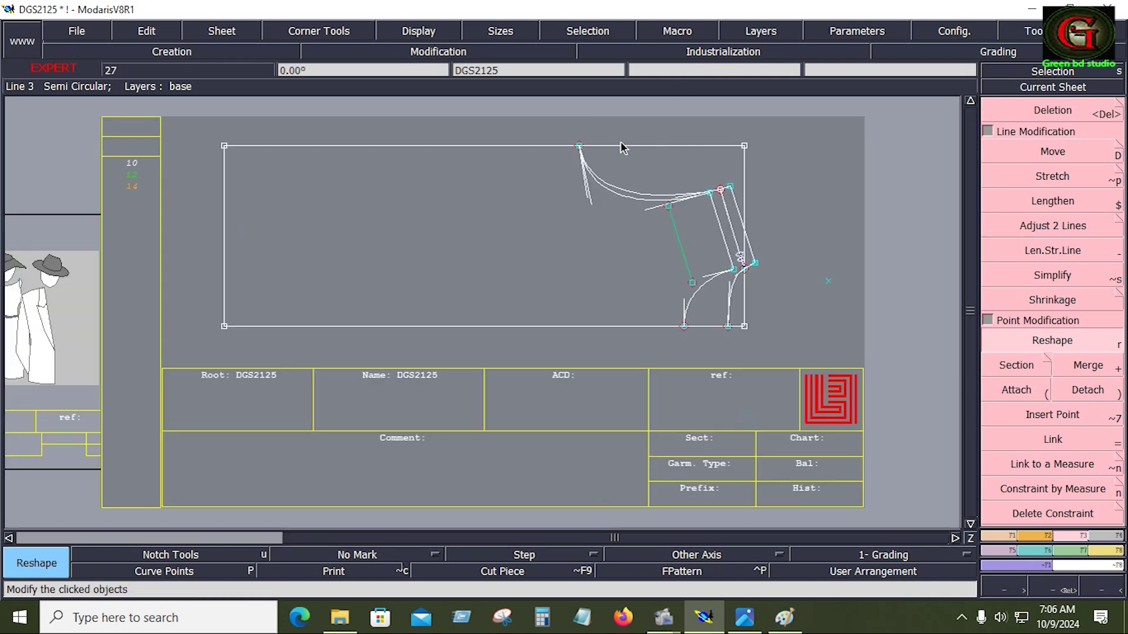
key(z)
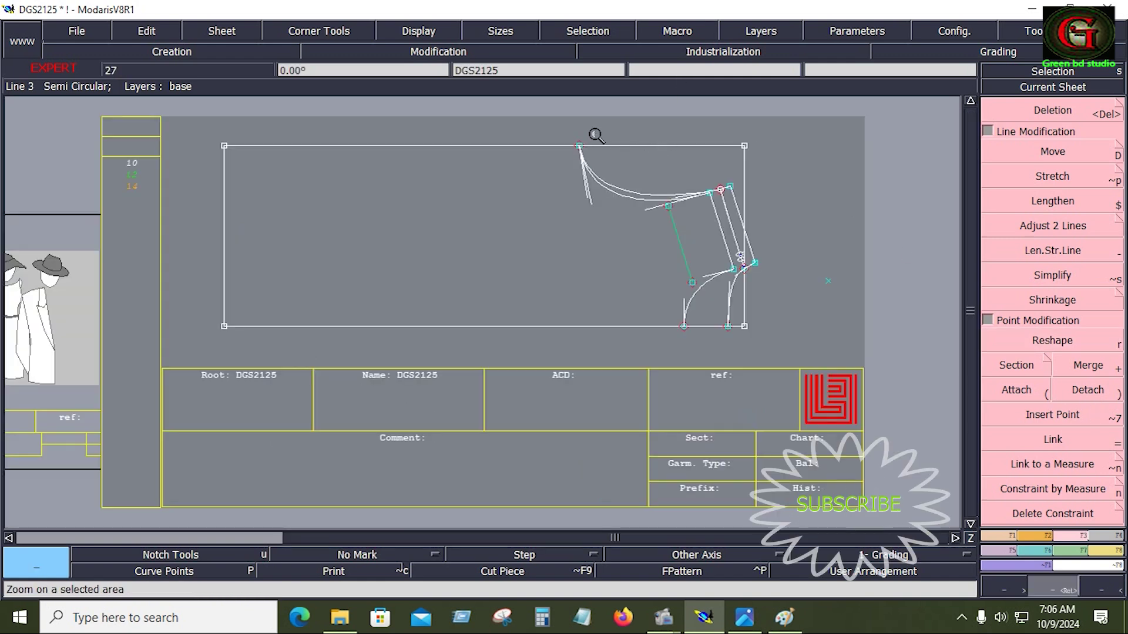
click(769, 333)
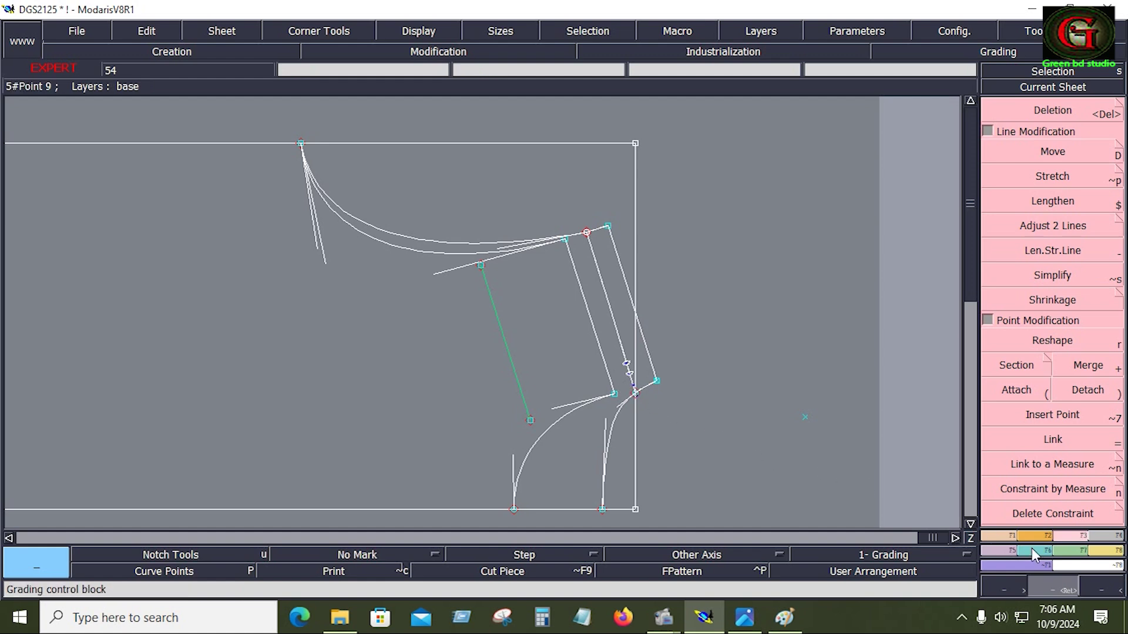
click(1006, 539)
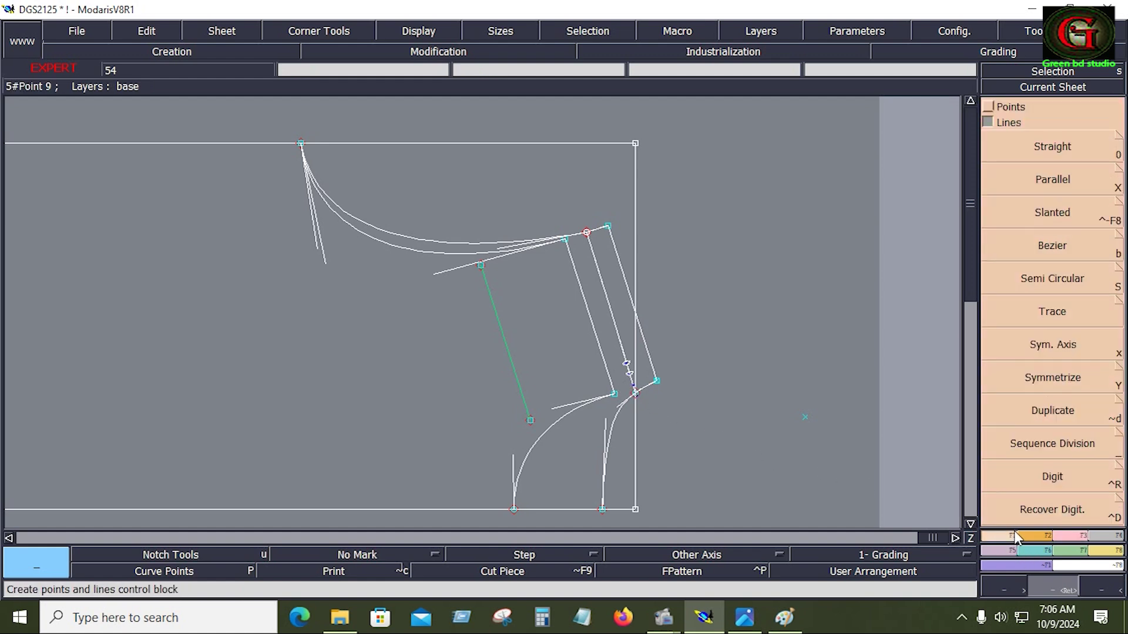
click(1050, 383)
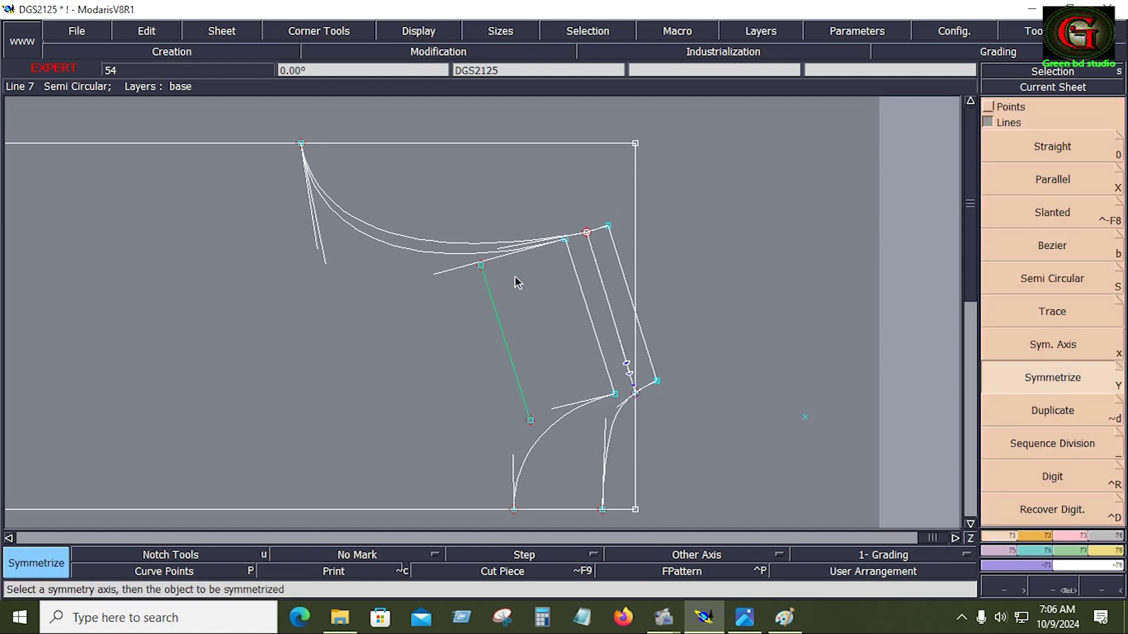
click(427, 260)
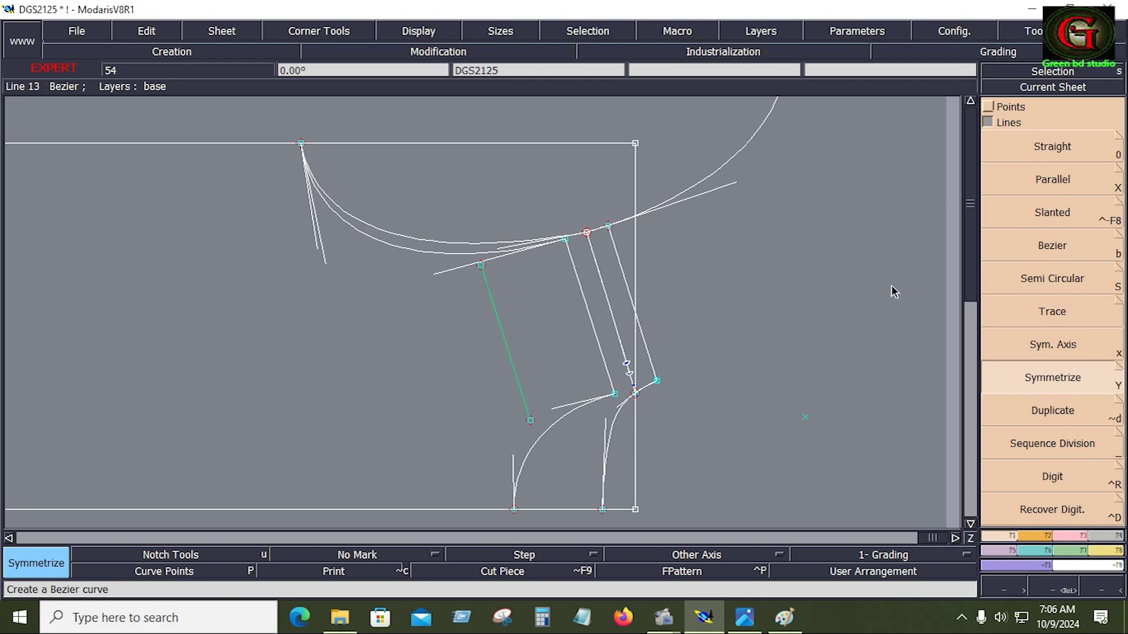
key(ctrl+z)
Erase the symmetry marks from the middle shoulder line
drag(563, 303, 647, 387)
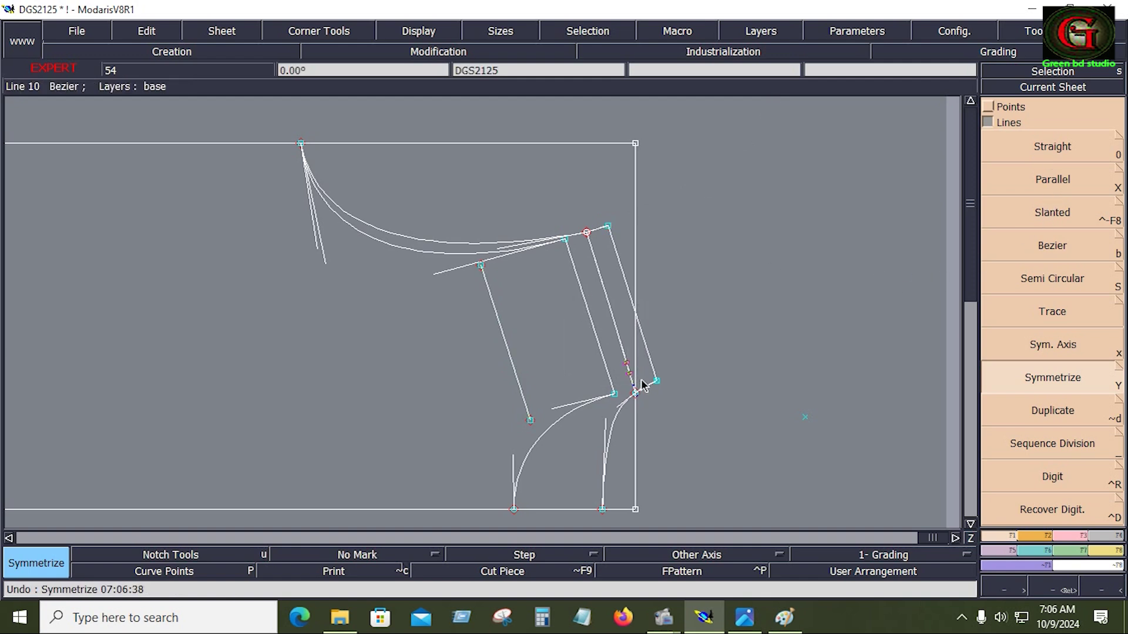
click(782, 34)
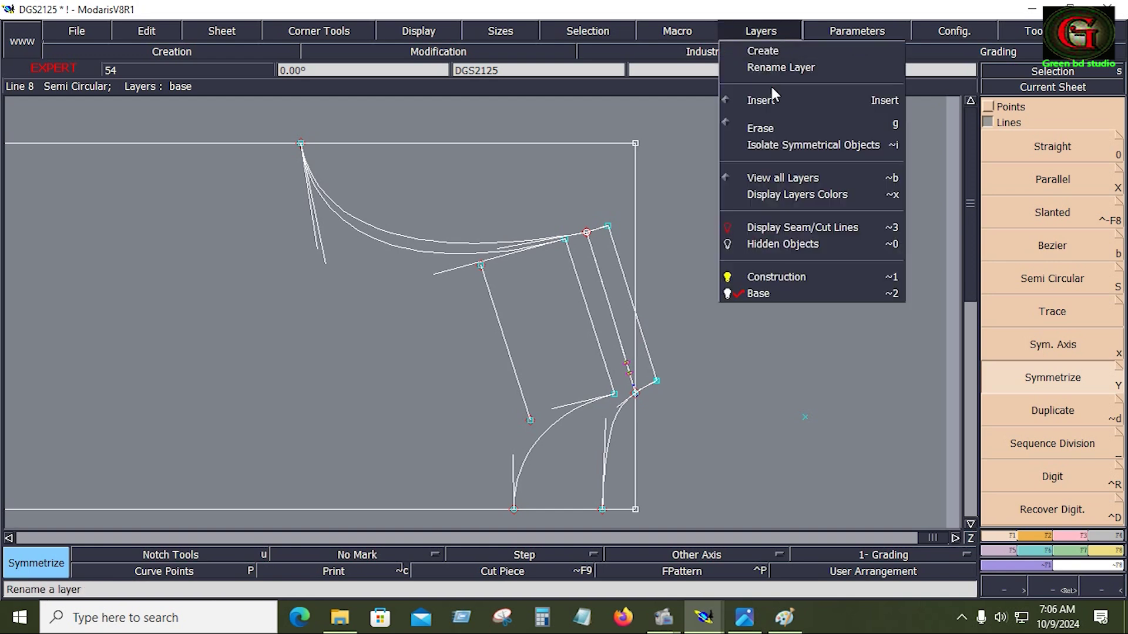
click(762, 124)
click(628, 367)
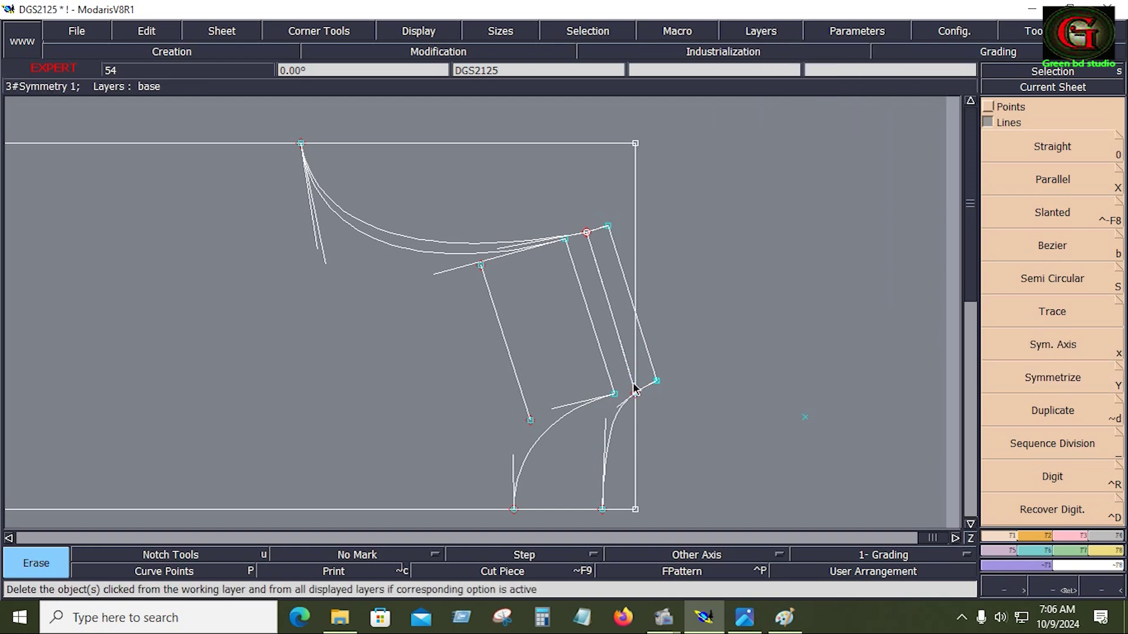
click(635, 390)
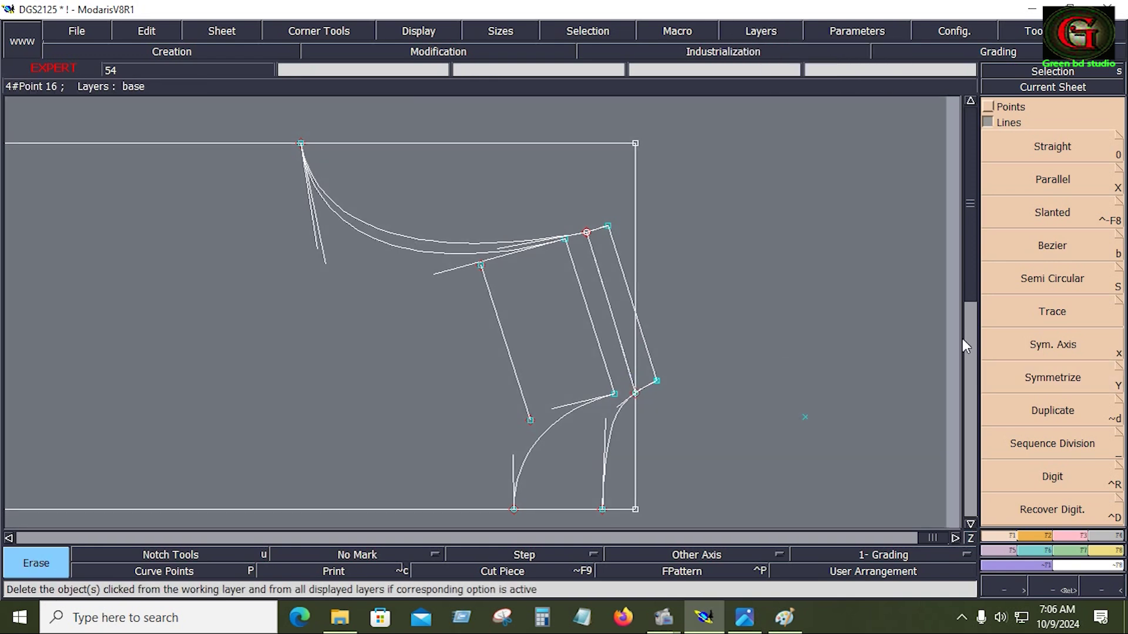
Delete the parallel guide line offset inside the body from the front shoulder line
click(1071, 537)
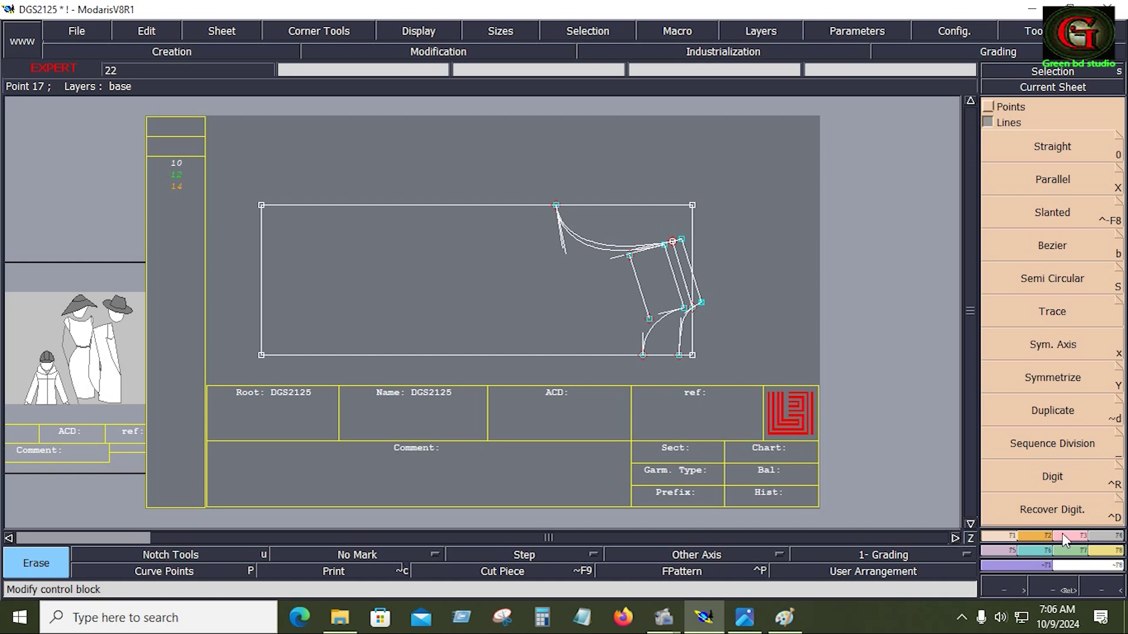
key(Delete)
click(641, 297)
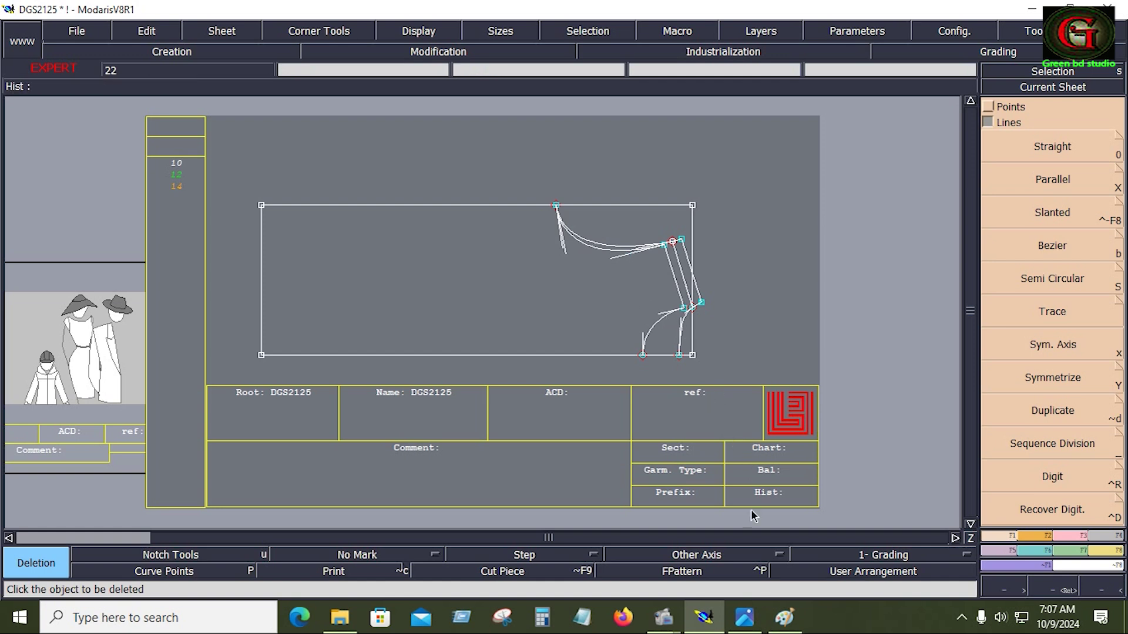
Draw a horizontal Bezier line 12.500 inches long from the front neck-shoulder point toward the hem
click(787, 614)
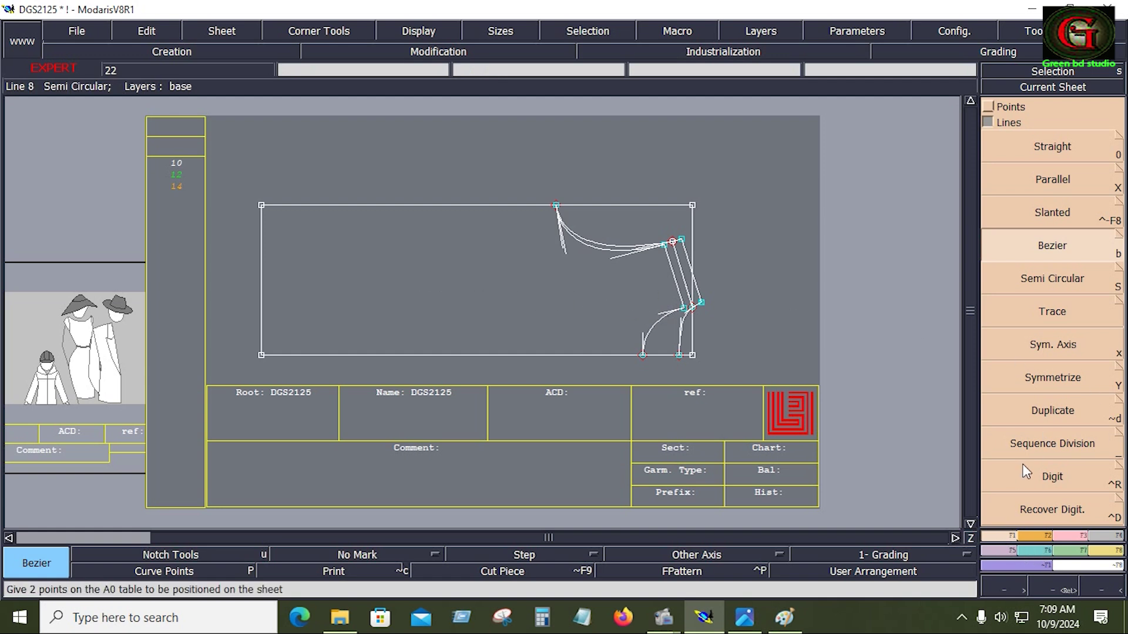
click(684, 306)
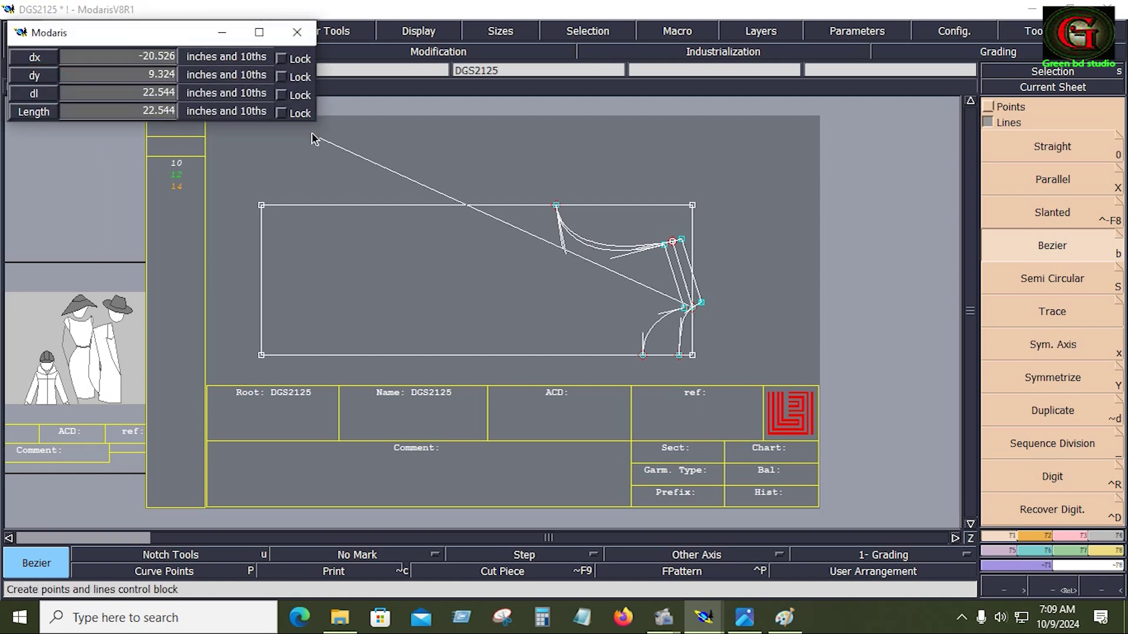
click(113, 94)
text(13.500)
key(BackSpace)
key(BackSpace)
key(BackSpace)
key(BackSpace)
key(BackSpace)
key(BackSpace)
text(12.500)
key(Return)
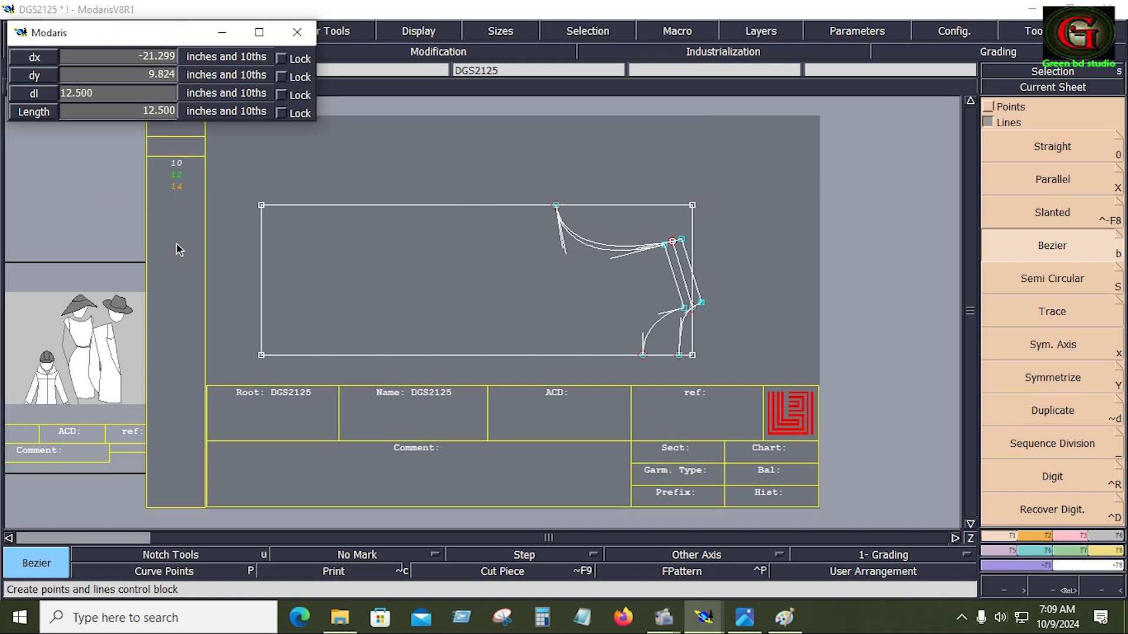
click(288, 302)
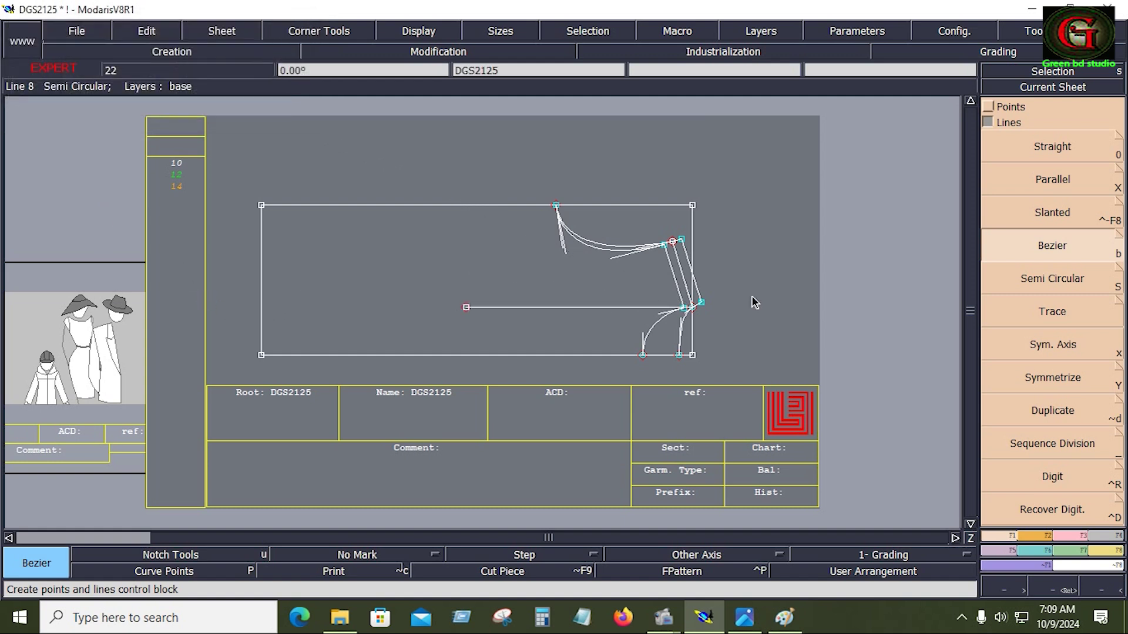
Draw a cross line from the end of the 12.5-inch line up to the side line, and extend it down to the center line
click(999, 282)
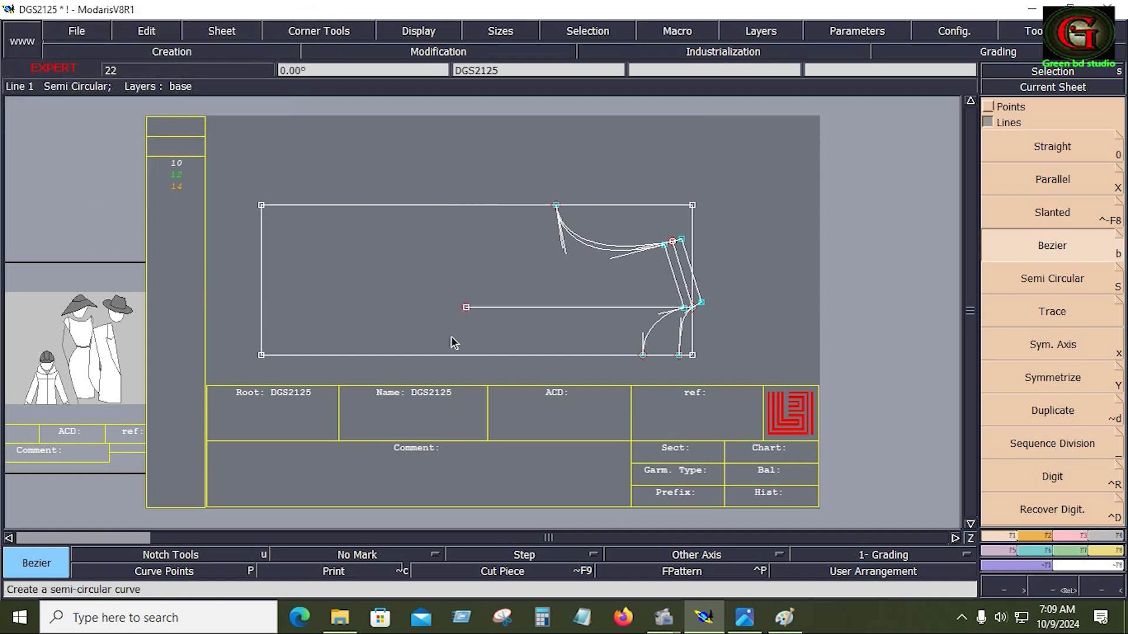
click(466, 307)
click(466, 205)
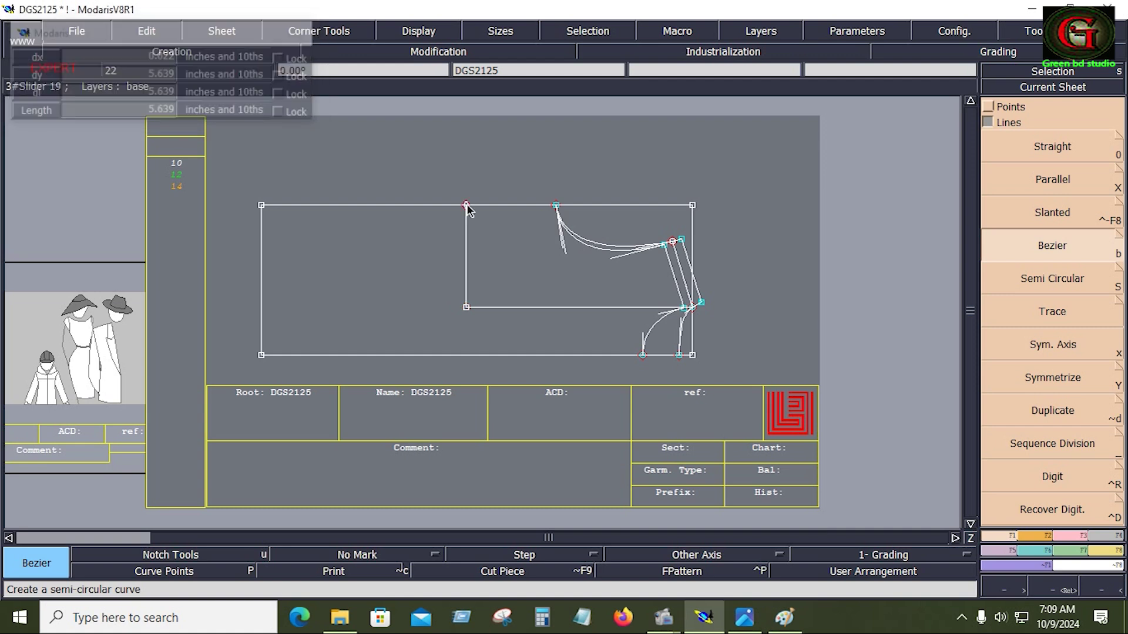
click(1081, 536)
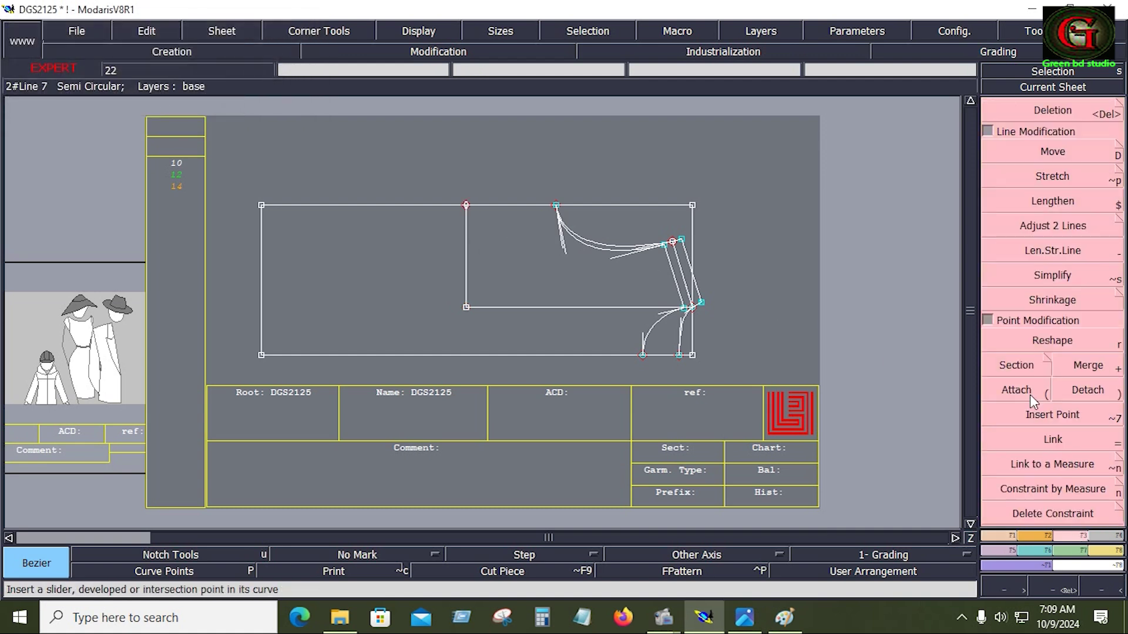
click(1052, 225)
click(465, 271)
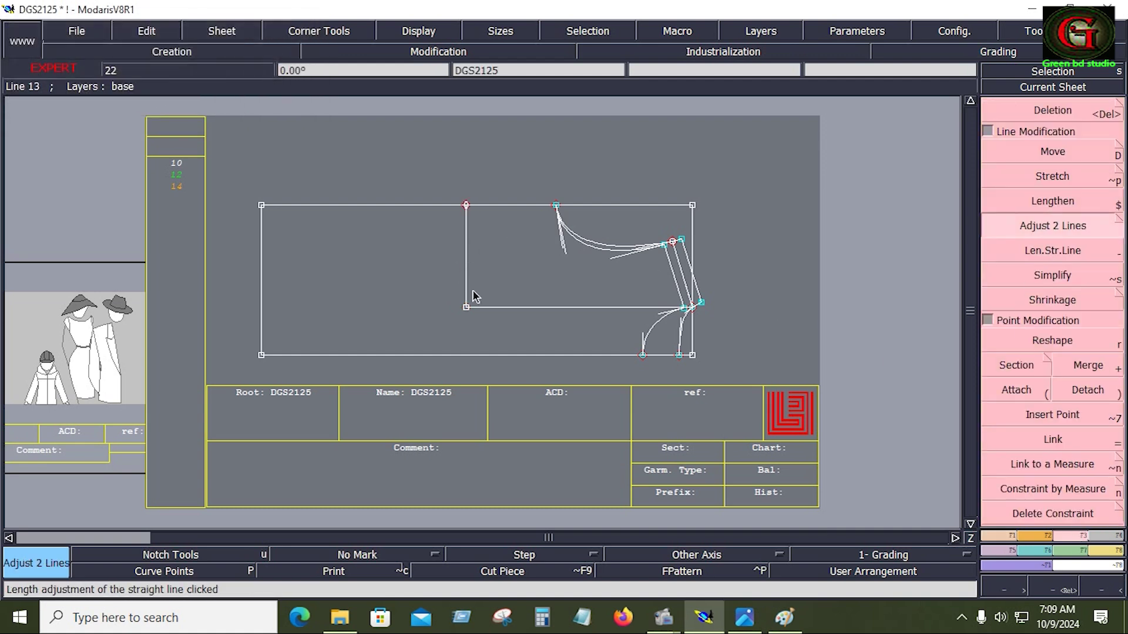
click(494, 355)
Delete the horizontal 12.5-inch guide line and the leftover point at its junction with the cross line
key(Delete)
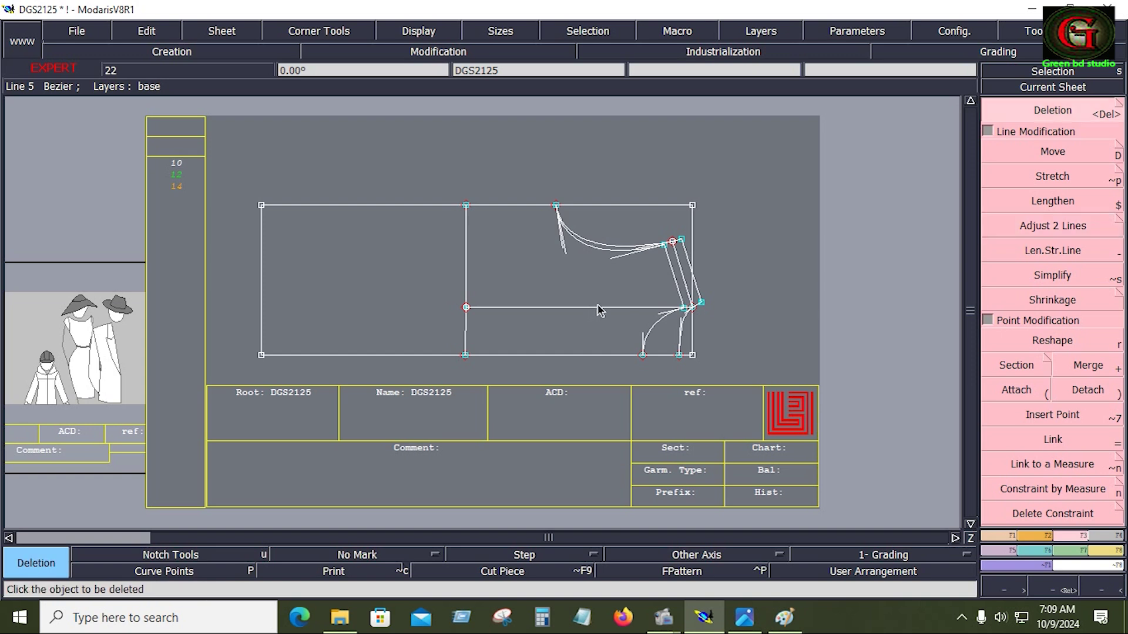
click(594, 308)
click(468, 310)
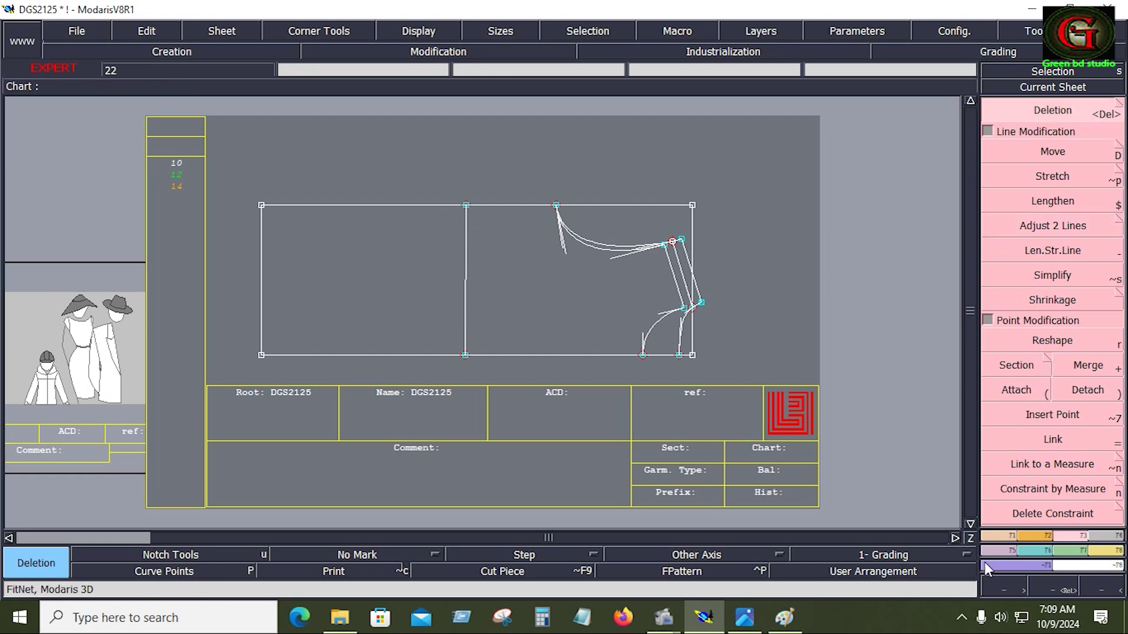
Align the two end points of the cross line with Ali 2Pts so the line runs exactly vertical across the body
click(1006, 536)
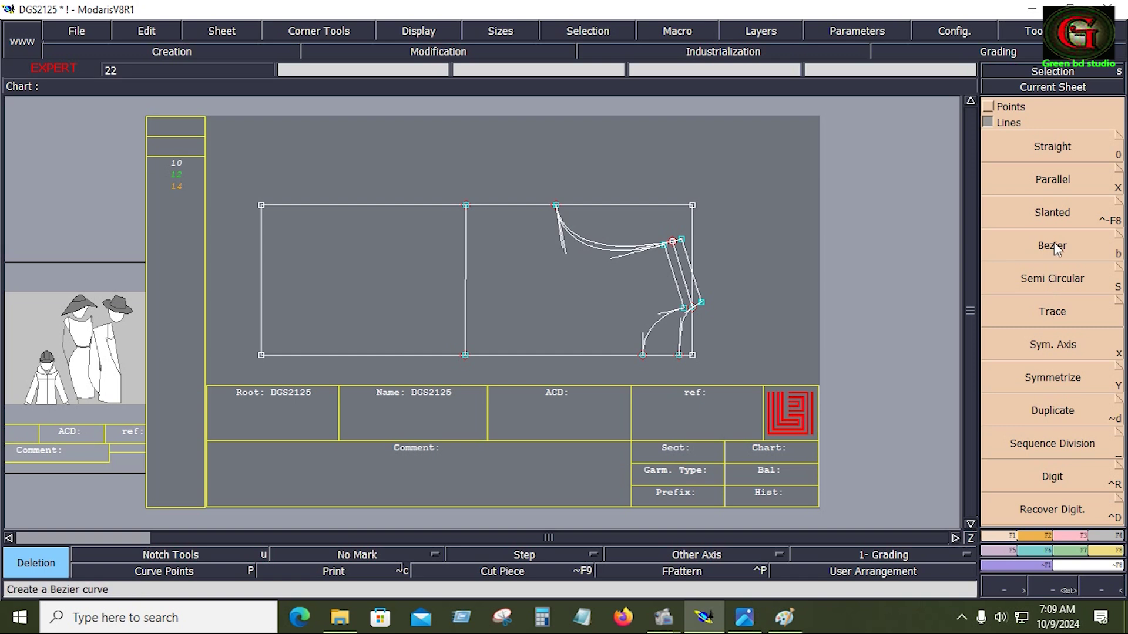
key(shift+a)
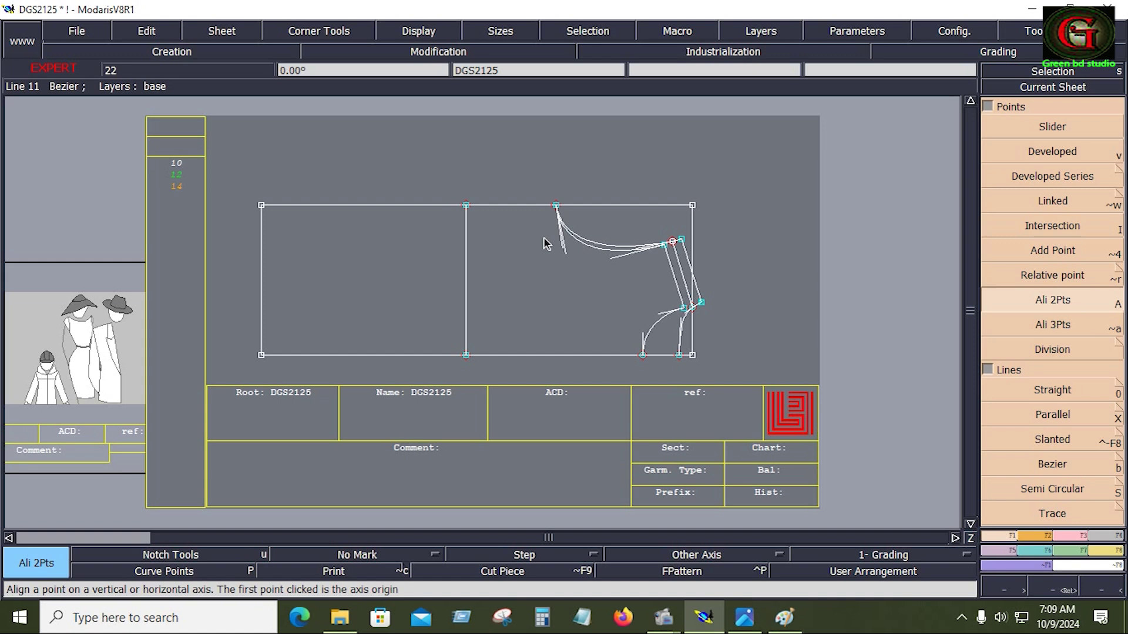
key(z)
drag(431, 176, 729, 384)
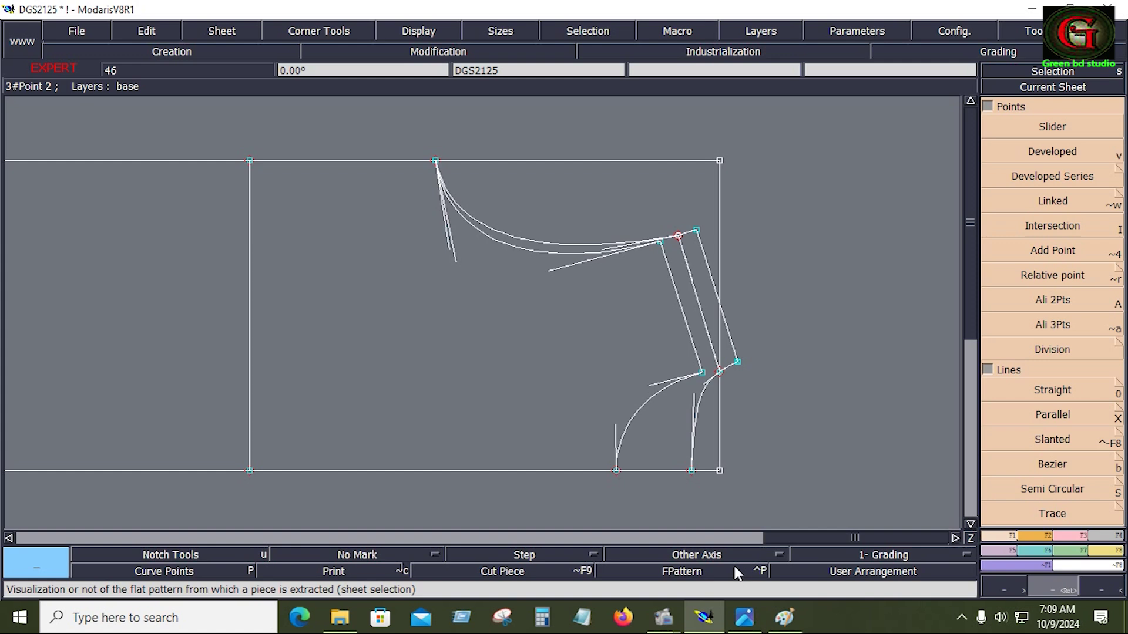
Switch to Paint to check the DGS-2125 measurement chart, and to the design sketch MAIN VIEW.jpg to examine the front yoke seam
click(784, 617)
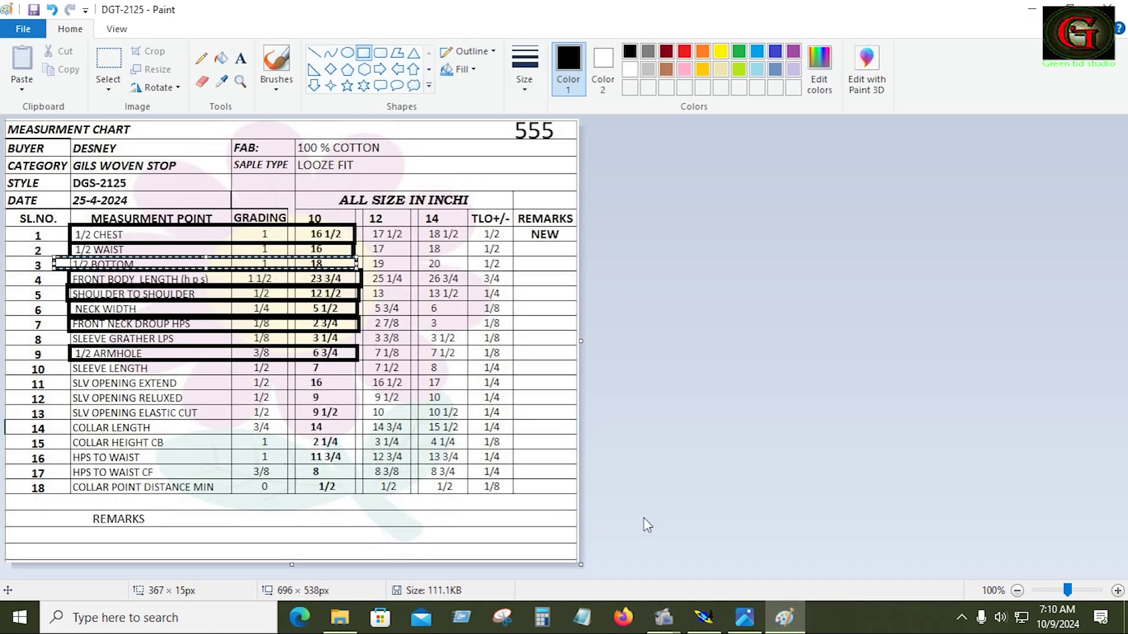
click(744, 626)
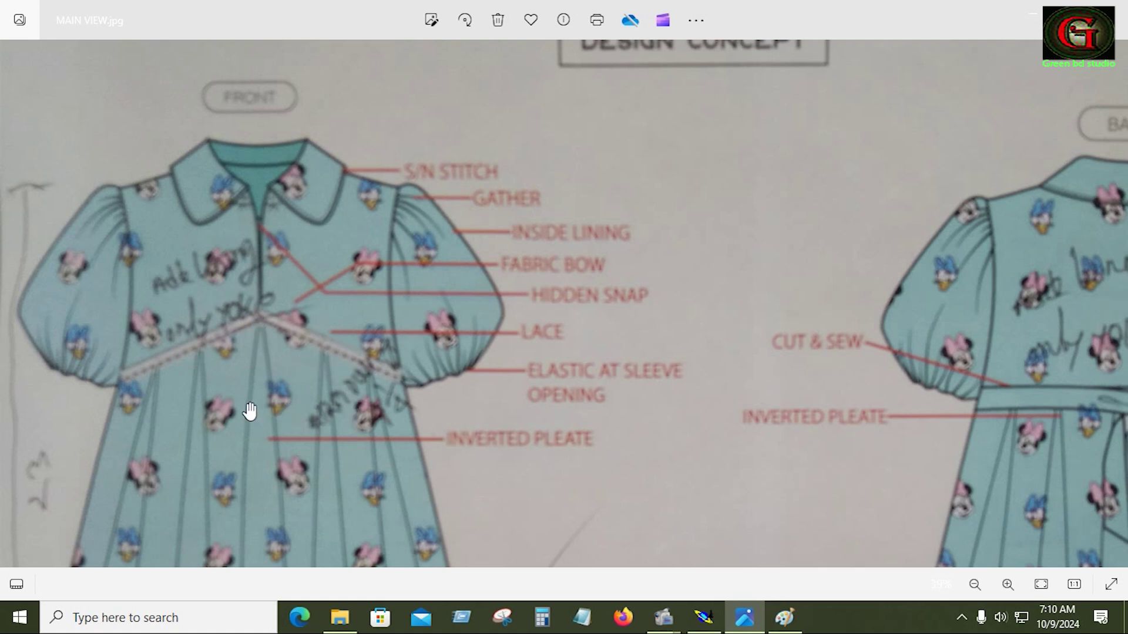
click(705, 616)
key(alt+Tab)
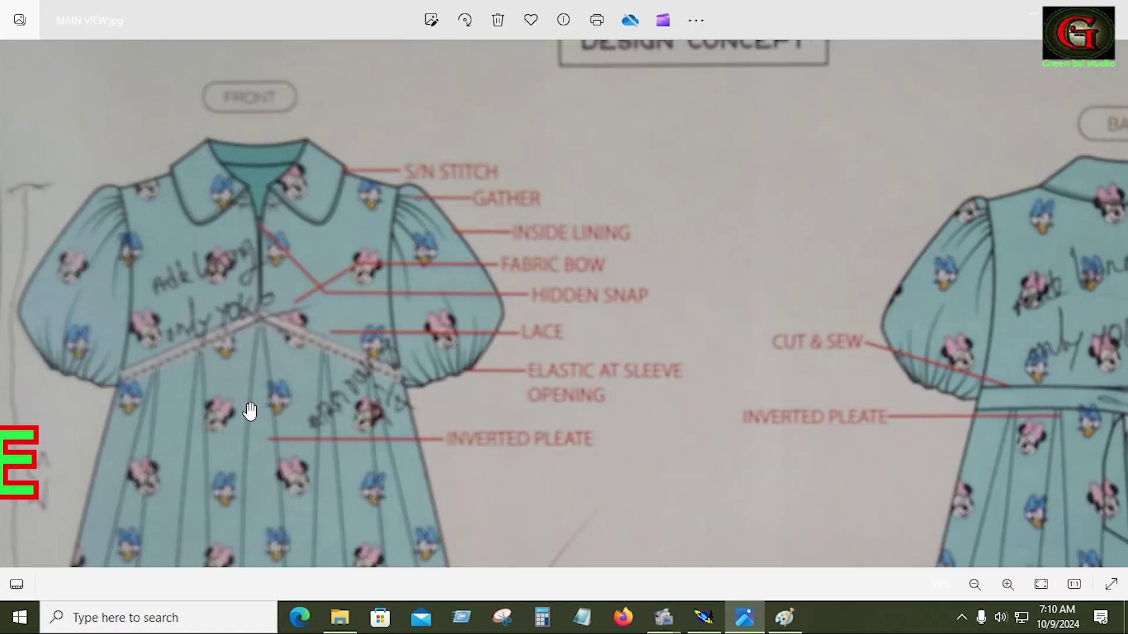